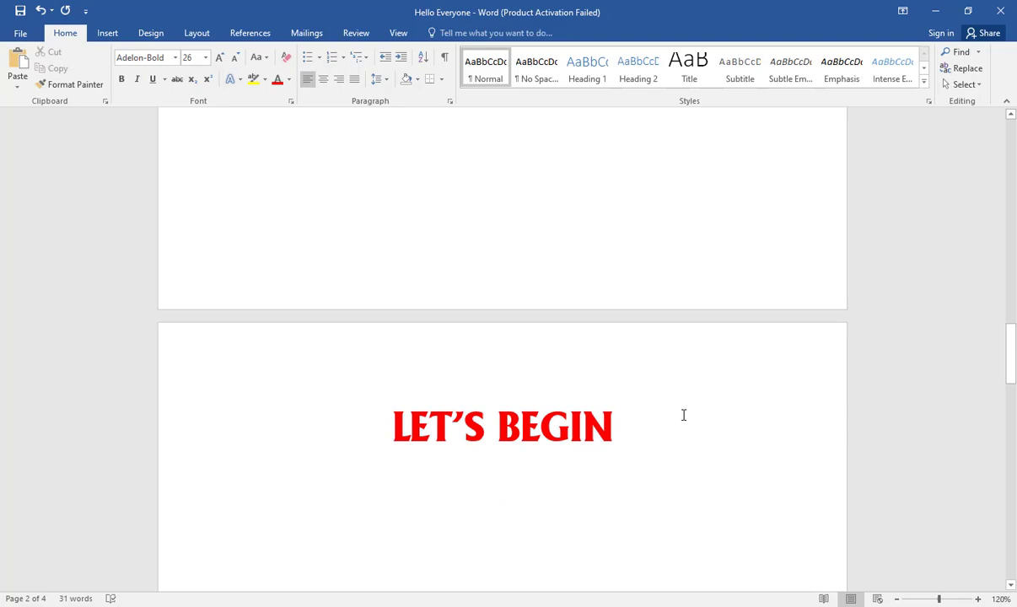
Switch to Photoshop and apply a Threshold adjustment with a level of 90 to the pointing-man caricature layer.
key(alt+Tab)
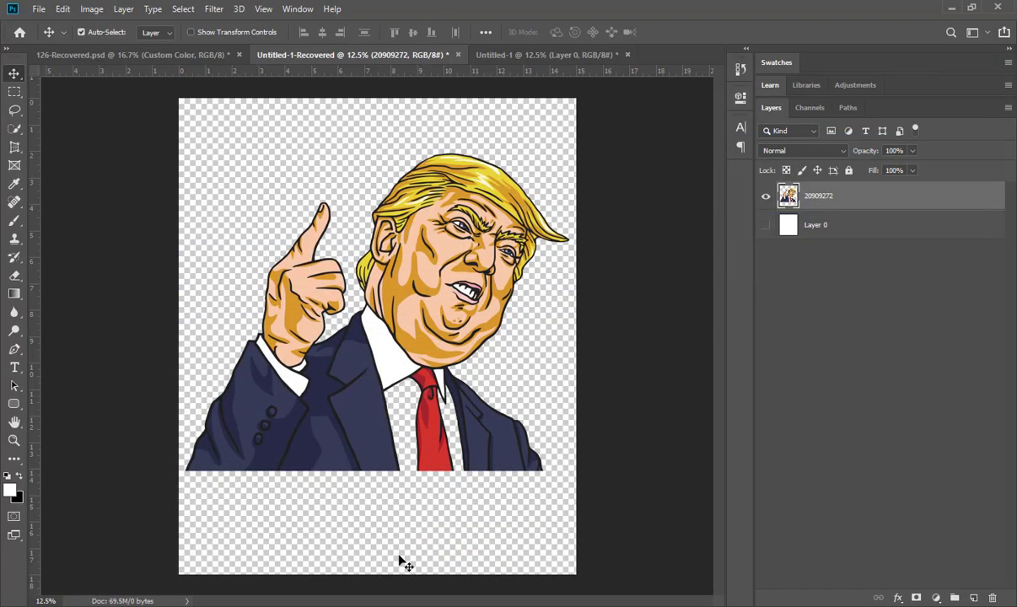
key(space)
key(space)
key(space)
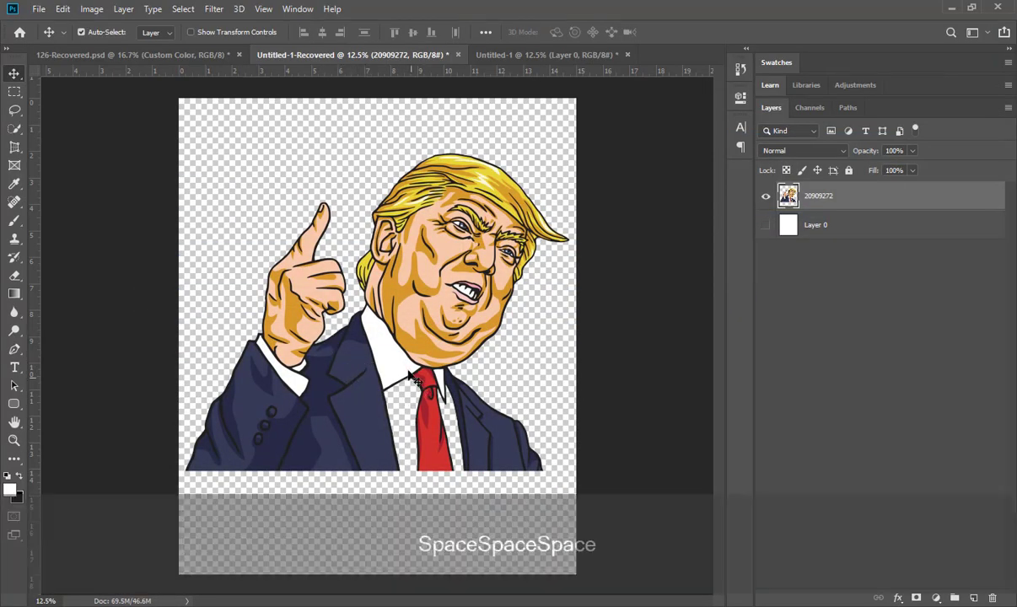
click(90, 10)
mouse_move(111, 45)
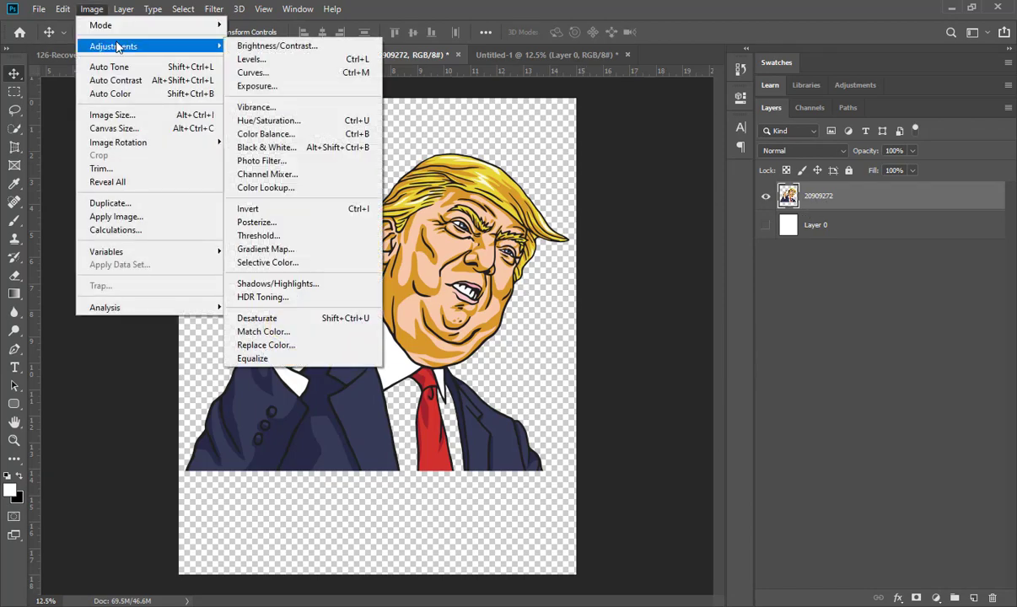
click(287, 235)
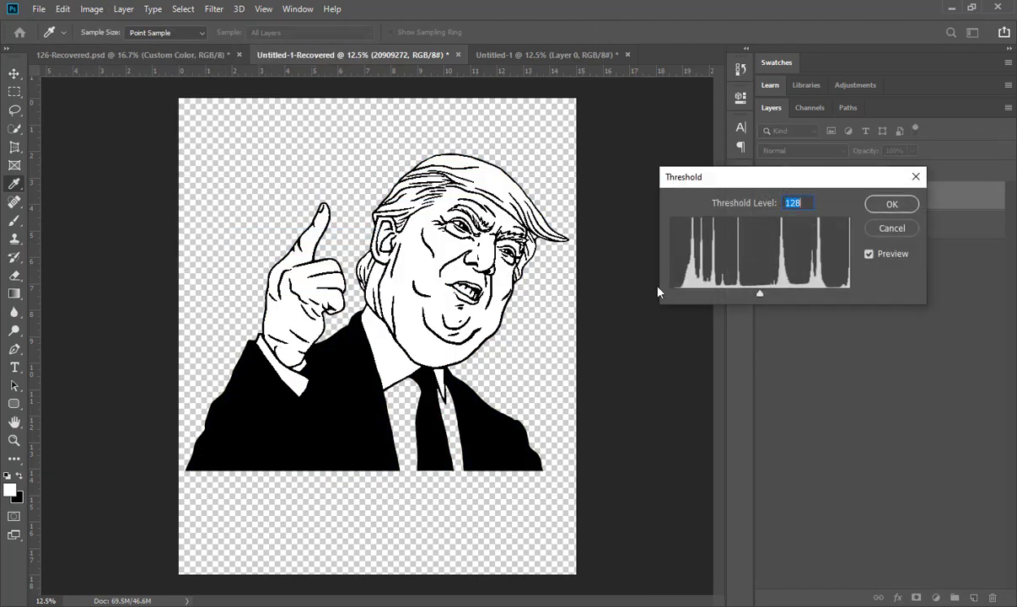
drag(760, 296, 734, 296)
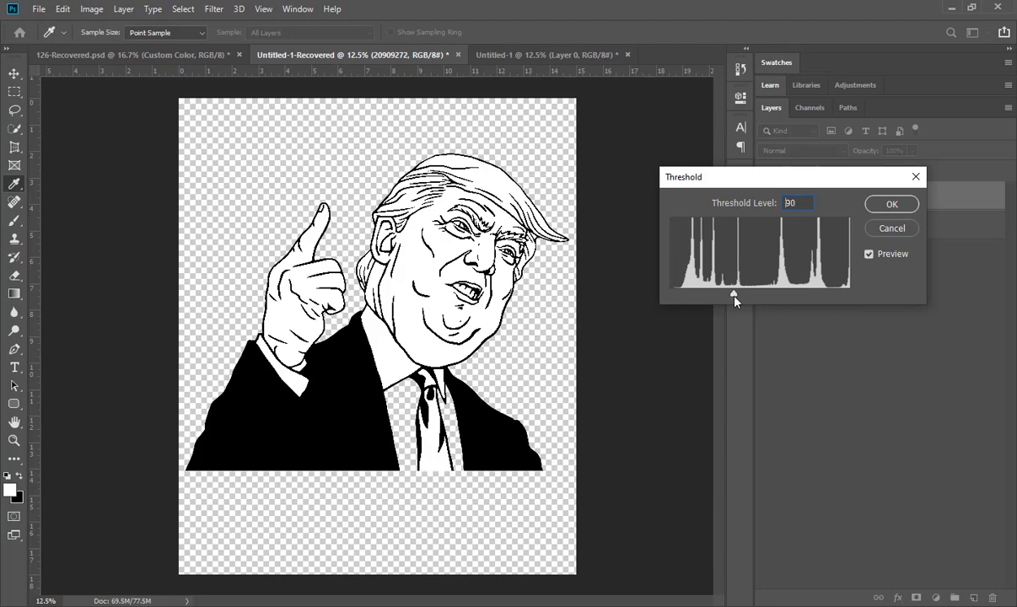
click(890, 206)
key(v)
Apply a Curves adjustment with the white point at input 221, output 233 and the black point at input 82, output 0.
click(91, 8)
mouse_move(169, 46)
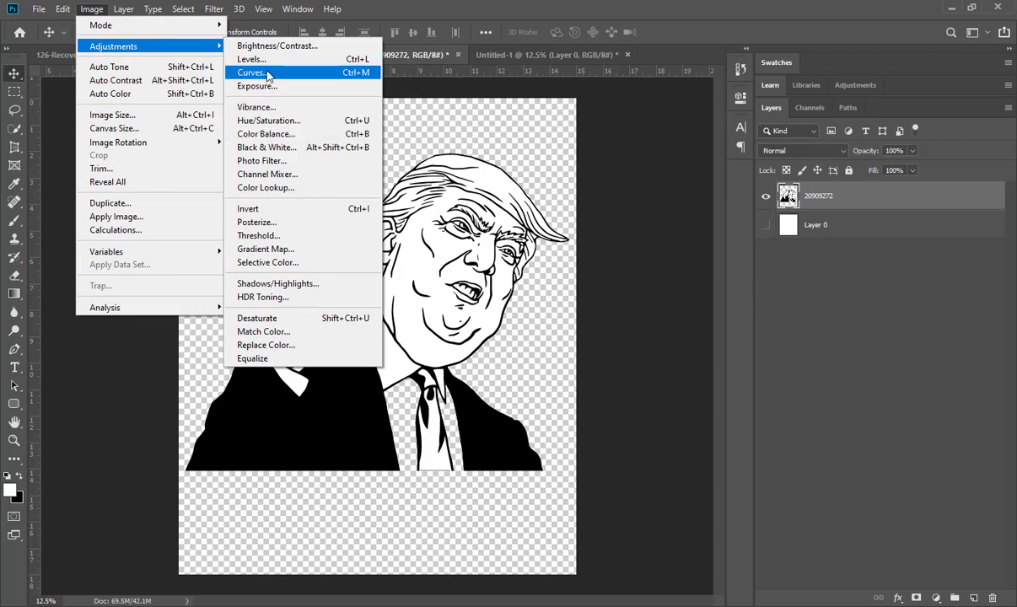
click(263, 72)
drag(420, 89, 715, 108)
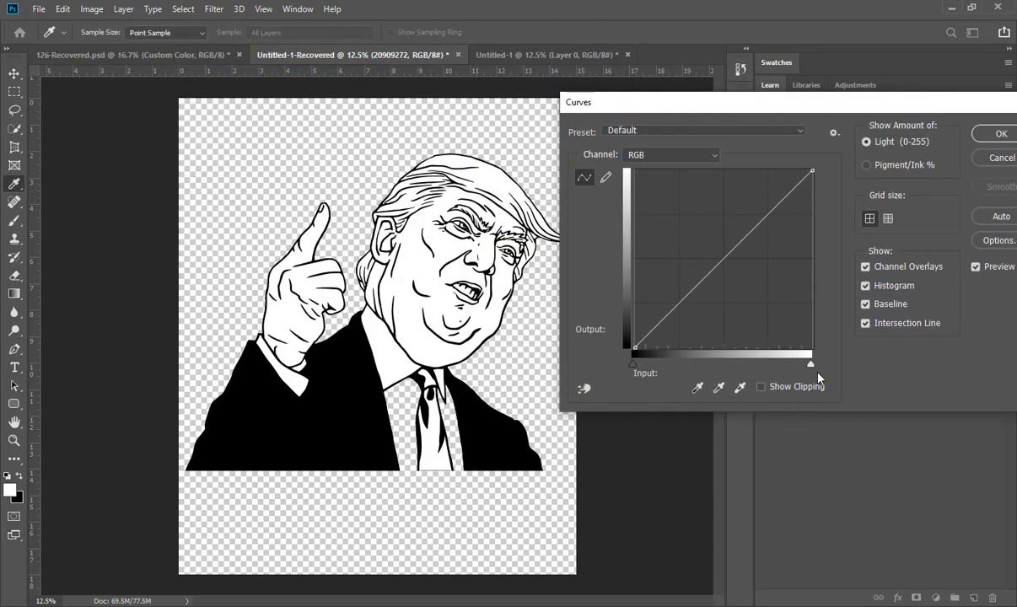
drag(808, 368, 771, 367)
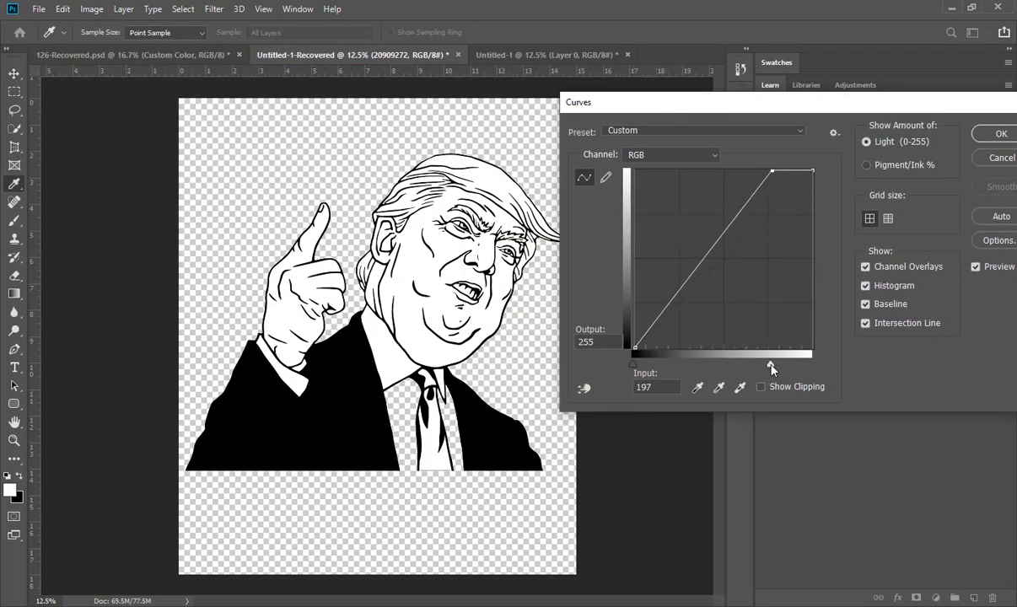
drag(811, 172, 788, 185)
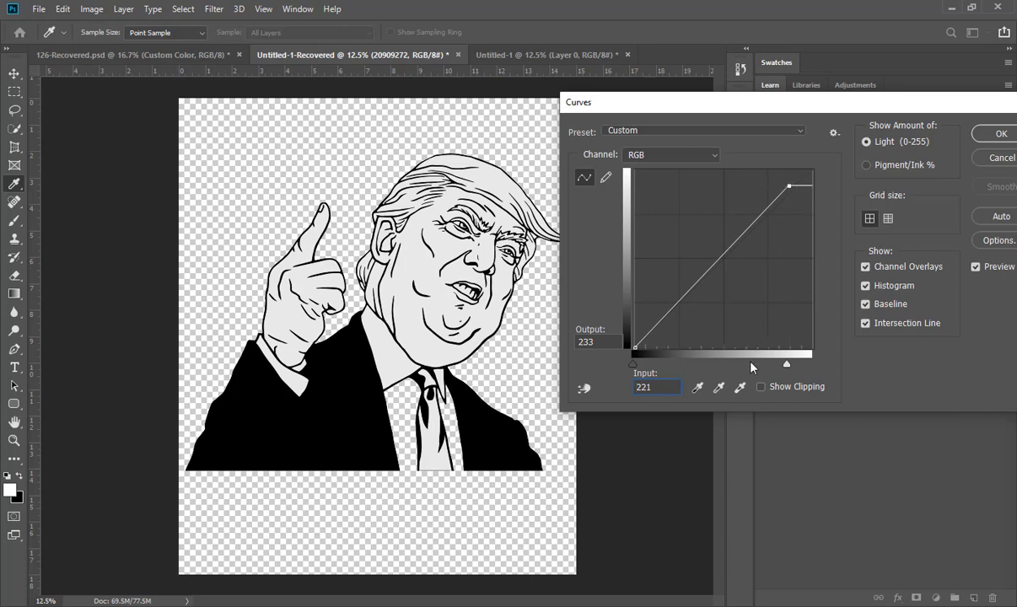
drag(632, 366, 694, 370)
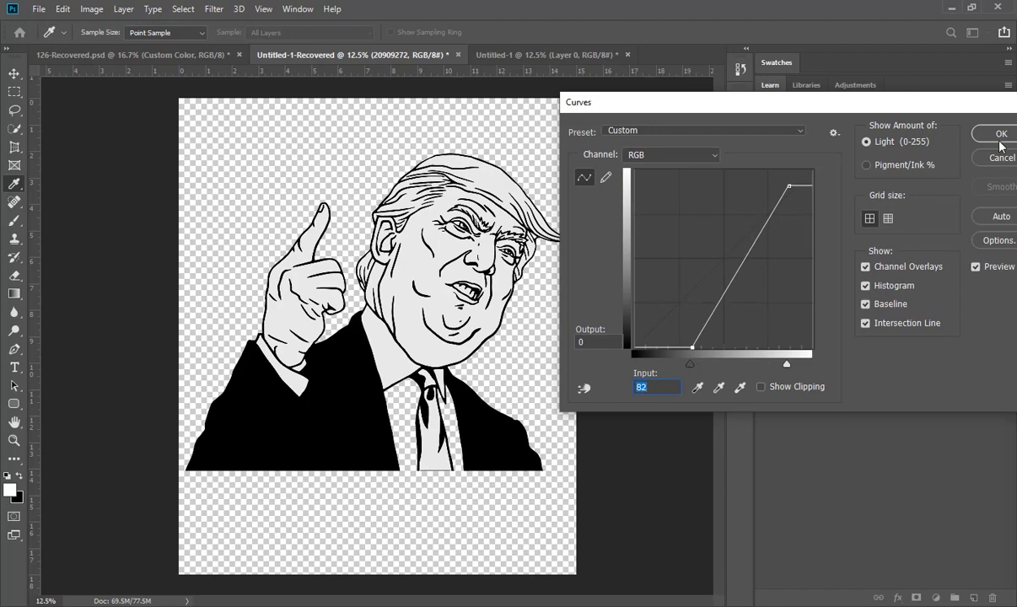
click(1000, 137)
Apply a Levels adjustment to the caricature with output levels of 19 for black and 249 for white.
click(98, 11)
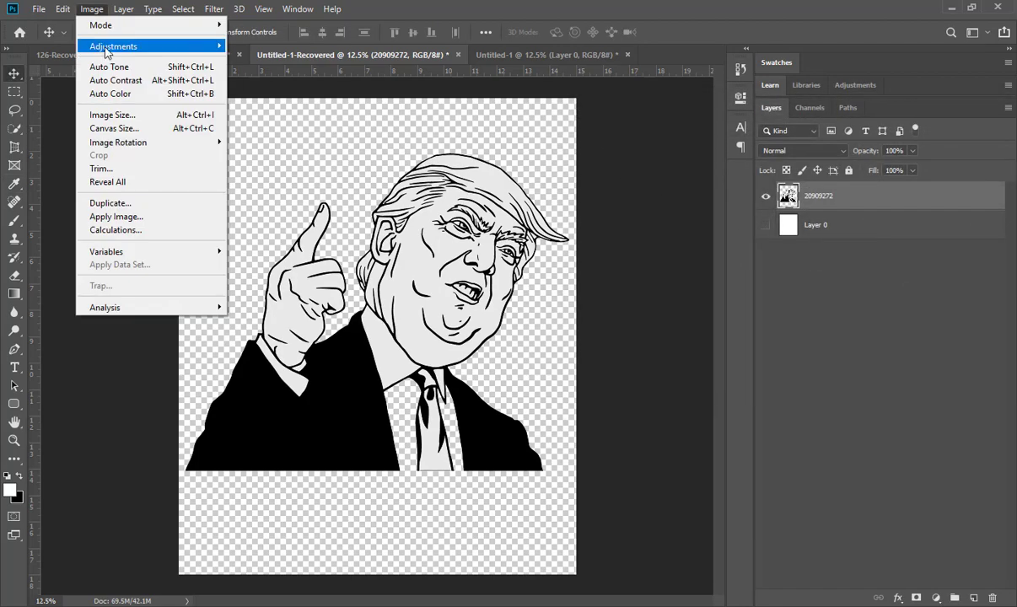
mouse_move(103, 46)
click(268, 60)
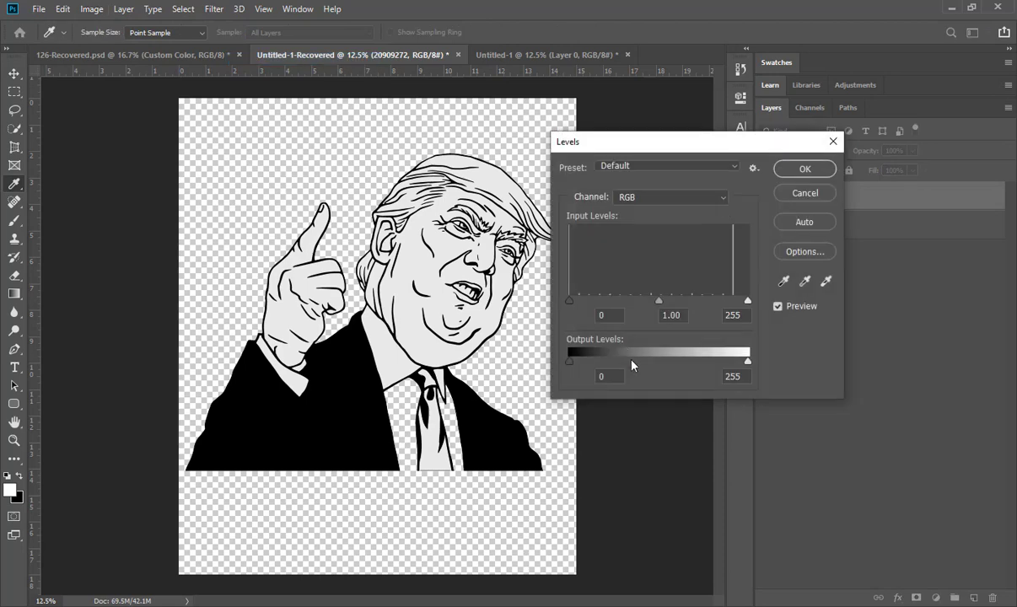
drag(571, 362, 548, 363)
mouse_move(749, 365)
mouse_down()
mouse_move(727, 362)
mouse_move(744, 367)
mouse_up()
drag(576, 363, 587, 362)
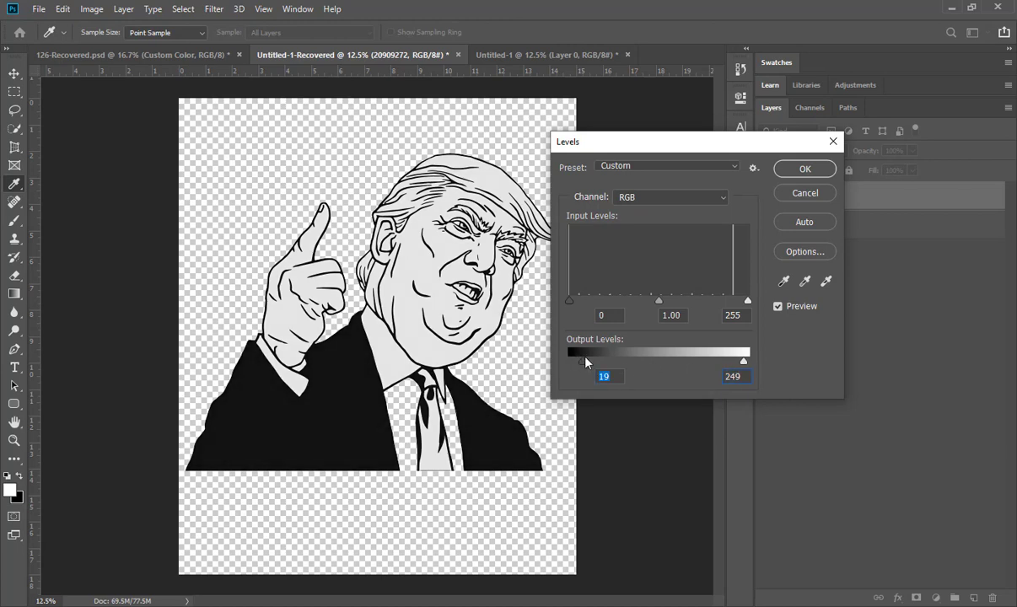
click(805, 170)
Move the caricature slightly lower on its canvas and switch to the Illustrator document 11.ai.
drag(426, 332, 426, 331)
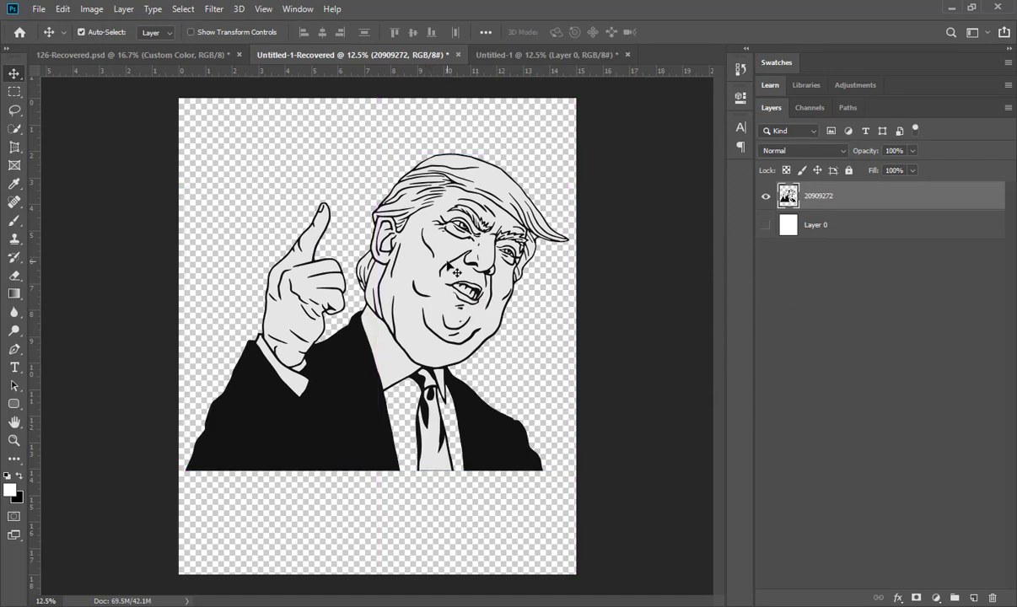
drag(462, 250, 448, 268)
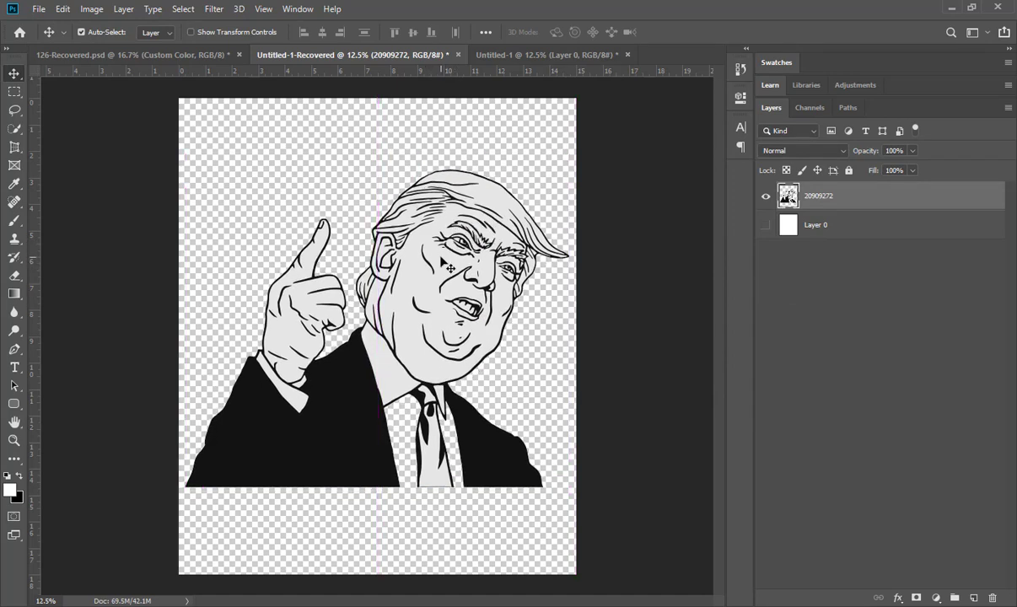
key(ctrl+c)
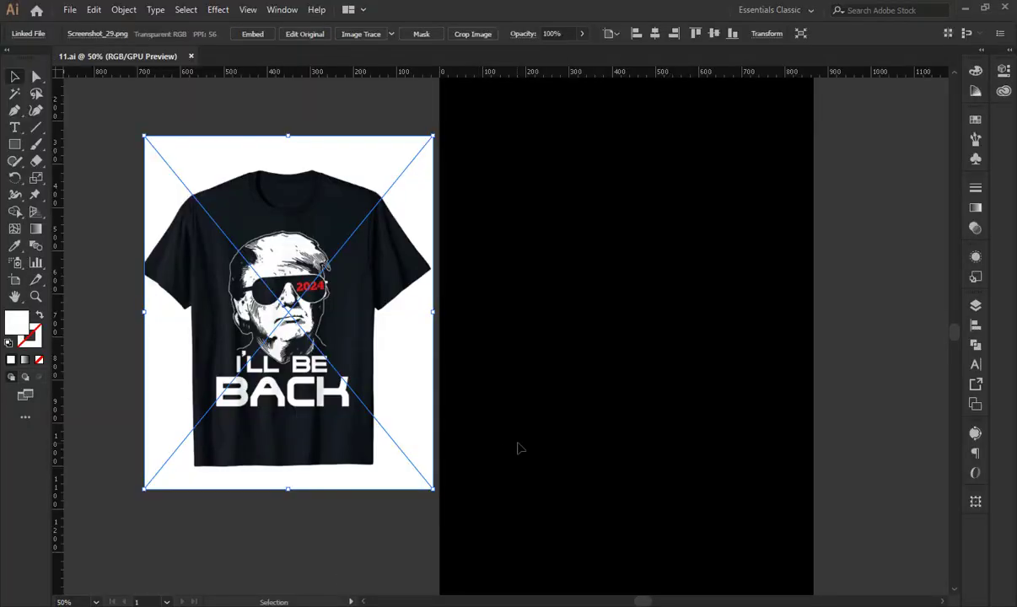
key(space)
drag(543, 384, 483, 397)
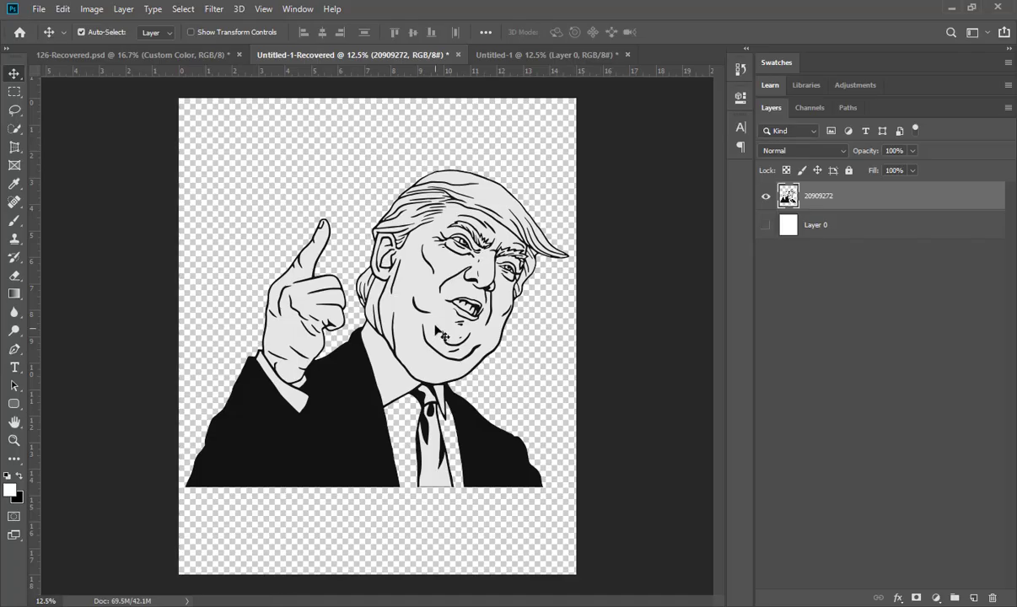
Bring the black-and-white caricature from Photoshop into the Illustrator document 11.ai and place it beside the black artboard.
drag(444, 336, 301, 603)
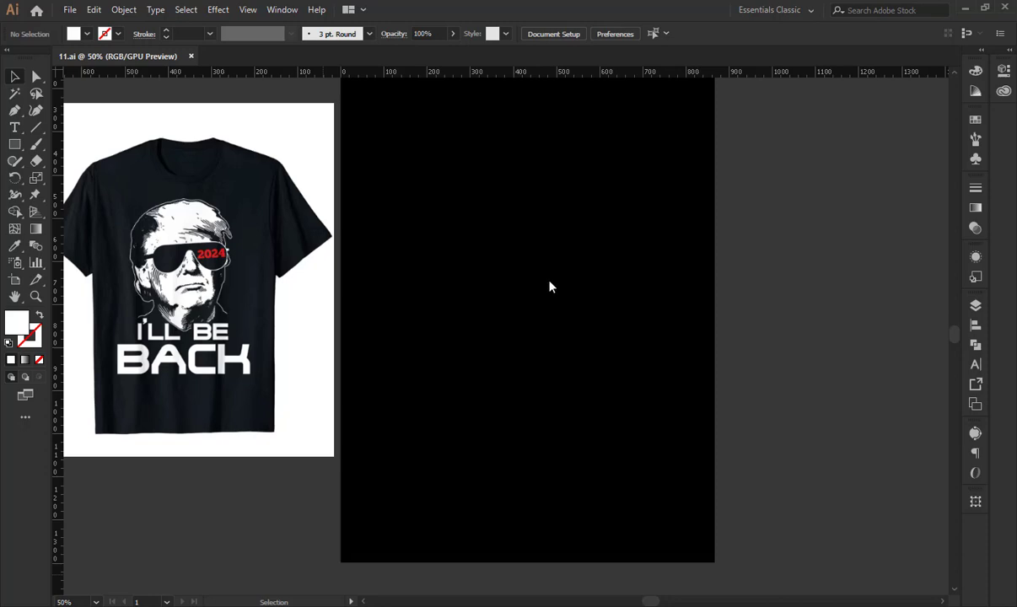
drag(550, 282, 639, 273)
key(space)
drag(623, 310, 484, 337)
drag(393, 341, 487, 333)
key(space)
mouse_move(578, 330)
mouse_down()
mouse_move(563, 311)
mouse_move(405, 311)
mouse_move(585, 311)
mouse_up()
key(space)
drag(610, 319, 471, 324)
drag(445, 303, 514, 302)
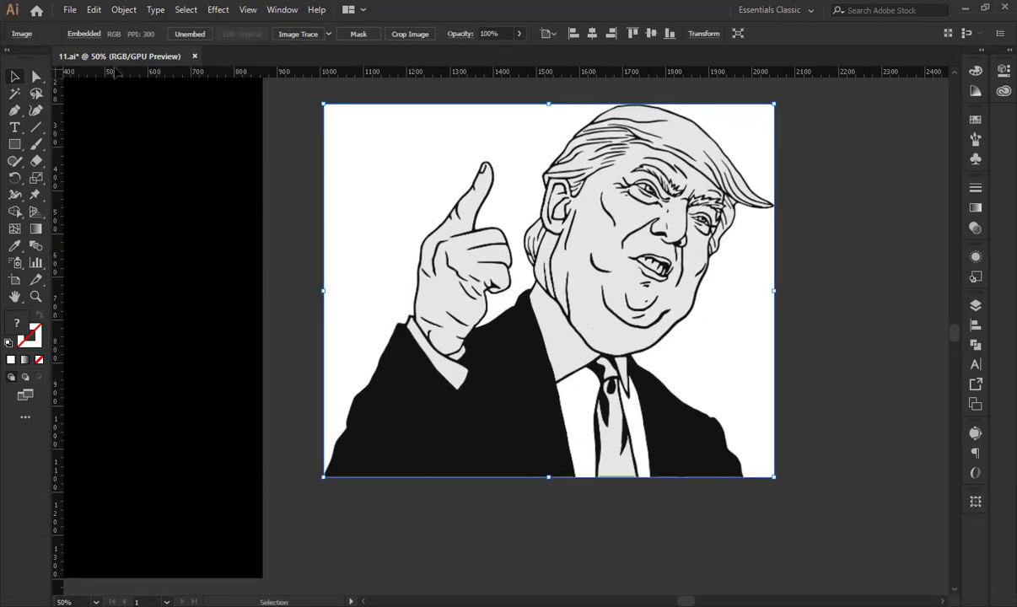
Run Image Trace on the caricature in black and white with Ignore White enabled and a threshold of 108, and expand the tracing.
click(976, 435)
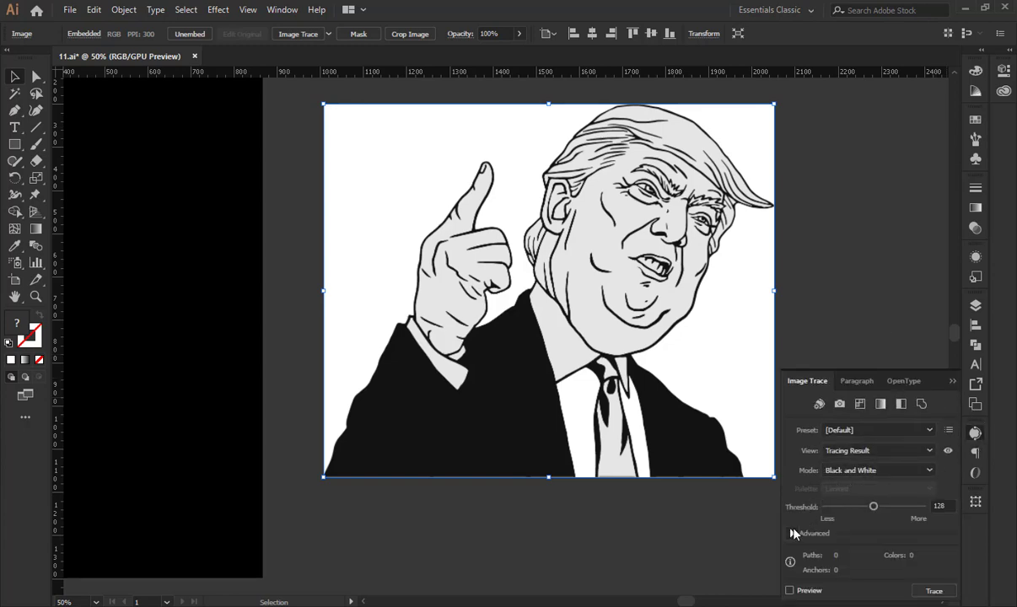
click(793, 533)
click(825, 535)
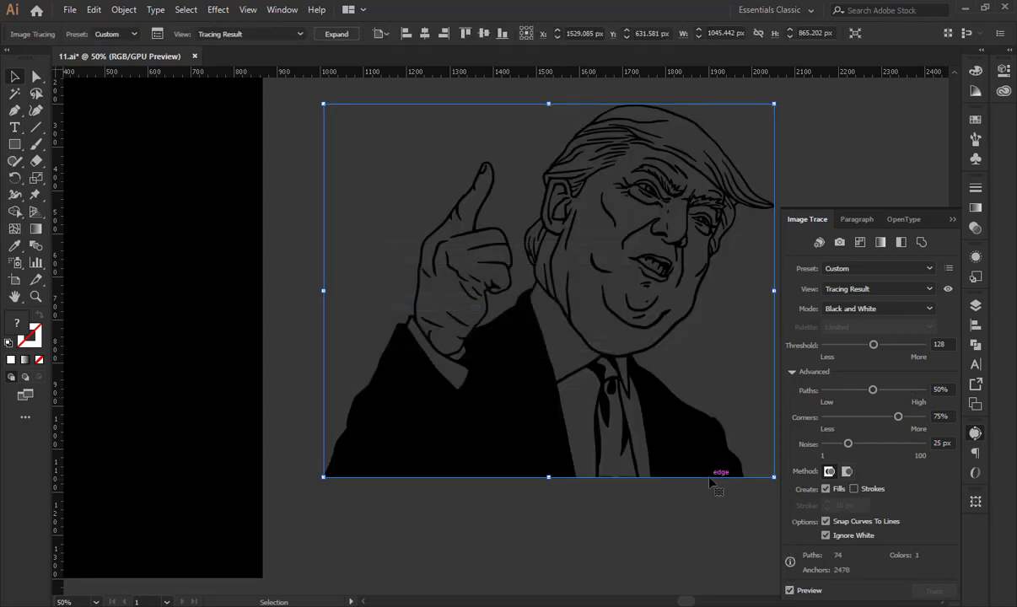
key(space)
drag(683, 496, 635, 458)
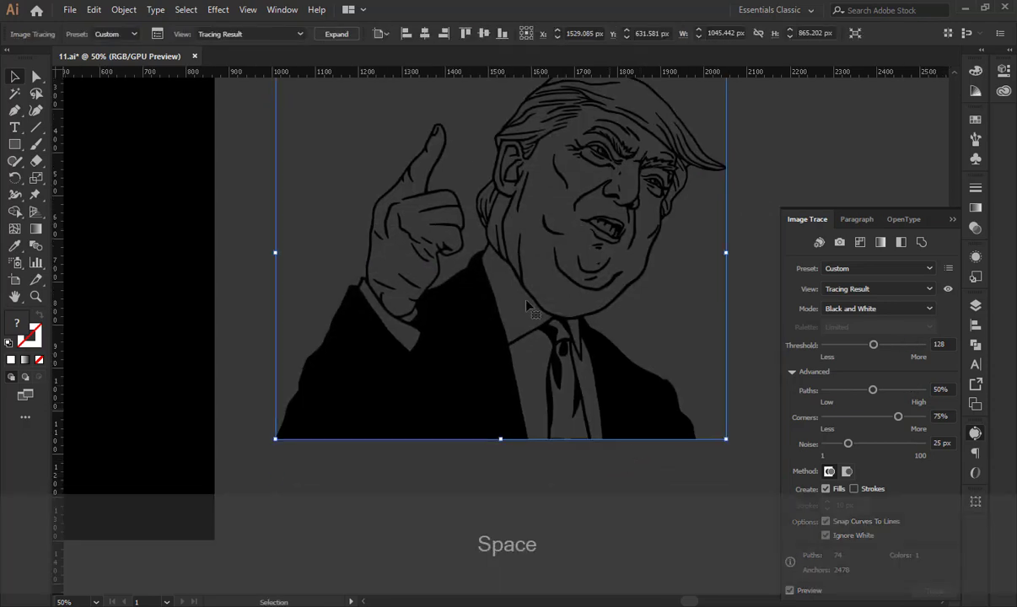
click(864, 345)
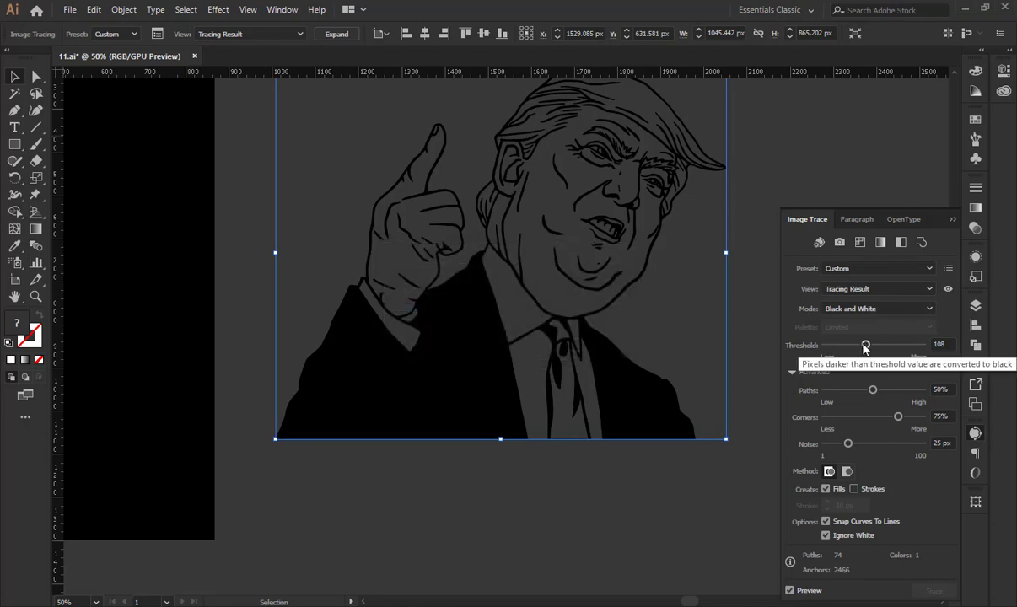
click(337, 33)
click(610, 488)
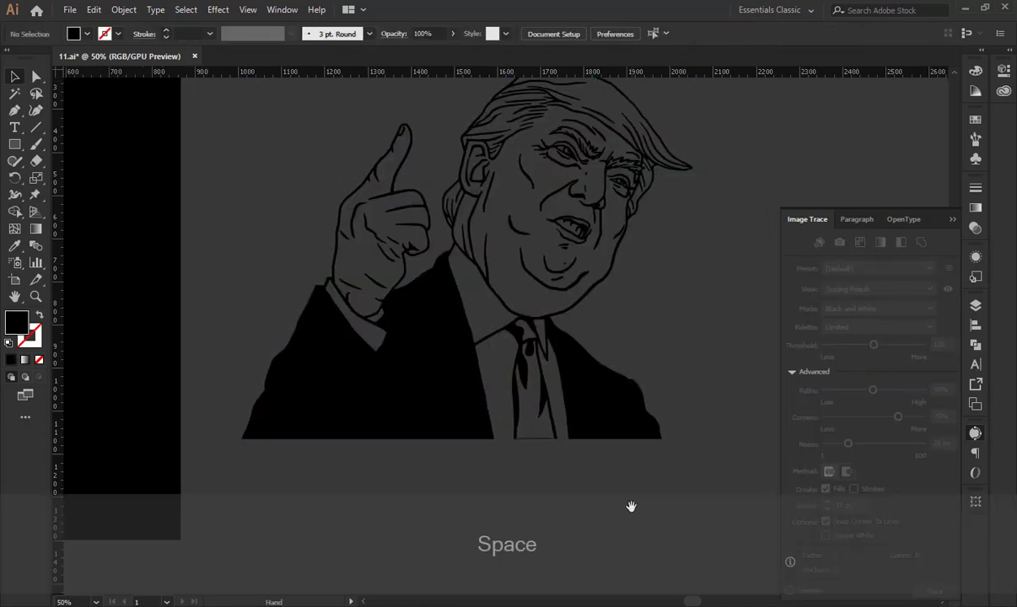
Delete the thin stray line across the lower end of the tie in the expanded tracing.
key(ctrl+KP_Add)
key(ctrl+KP_Add)
drag(481, 326, 352, 165)
drag(592, 463, 480, 277)
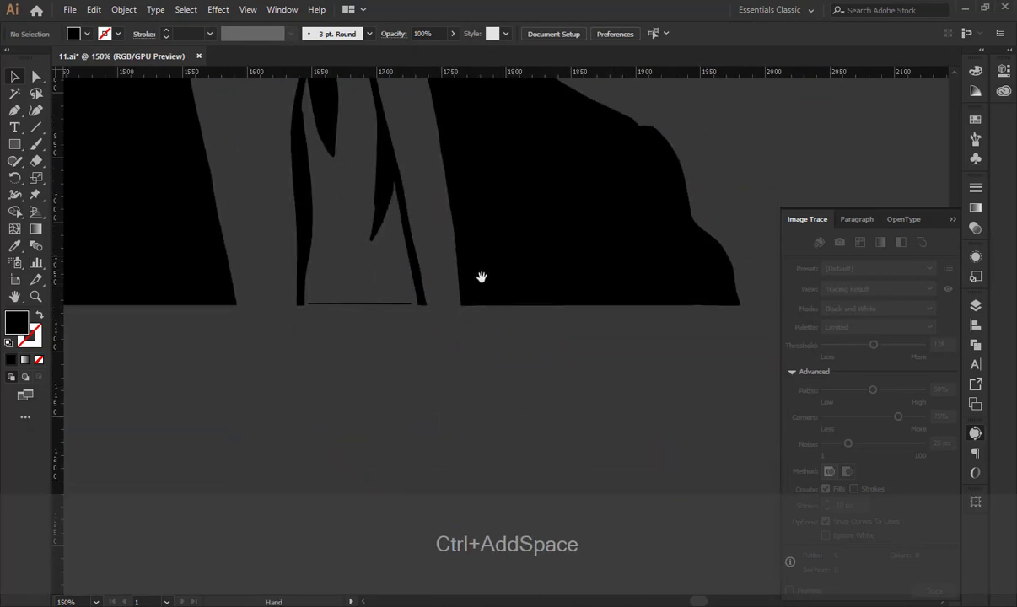
double_click(382, 304)
click(353, 308)
key(Delete)
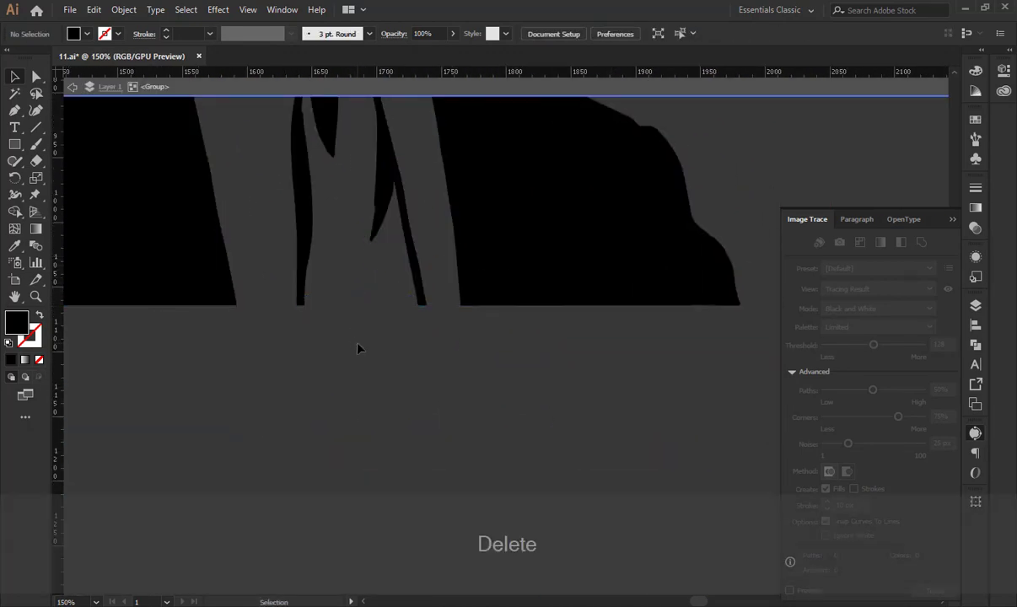
Place a scaled-down duplicate of the traced caricature directly above the original, outside the black artboard.
key(ctrl+KP_Subtract)
key(ctrl+KP_Subtract)
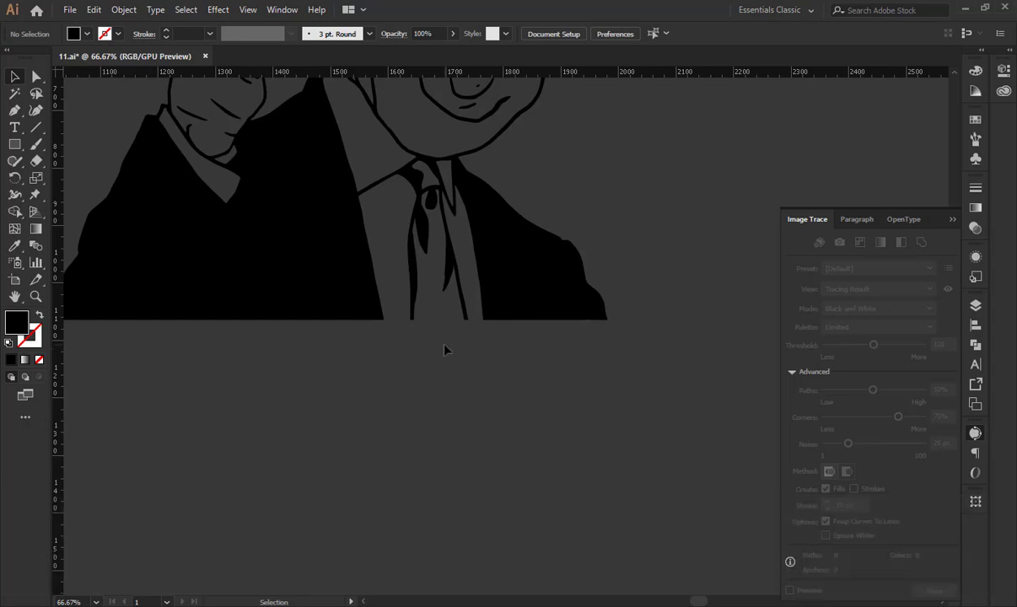
key(ctrl+KP_Subtract)
key(ctrl+KP_Subtract)
key(ctrl+KP_Subtract)
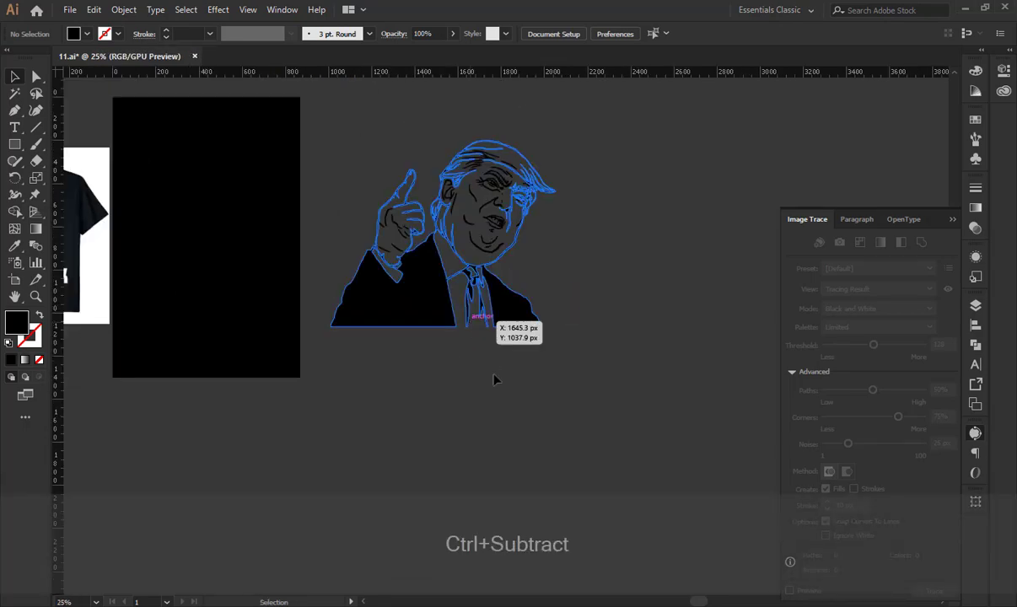
mouse_move(470, 327)
mouse_down()
mouse_move(529, 359)
mouse_move(628, 383)
mouse_move(411, 374)
mouse_up()
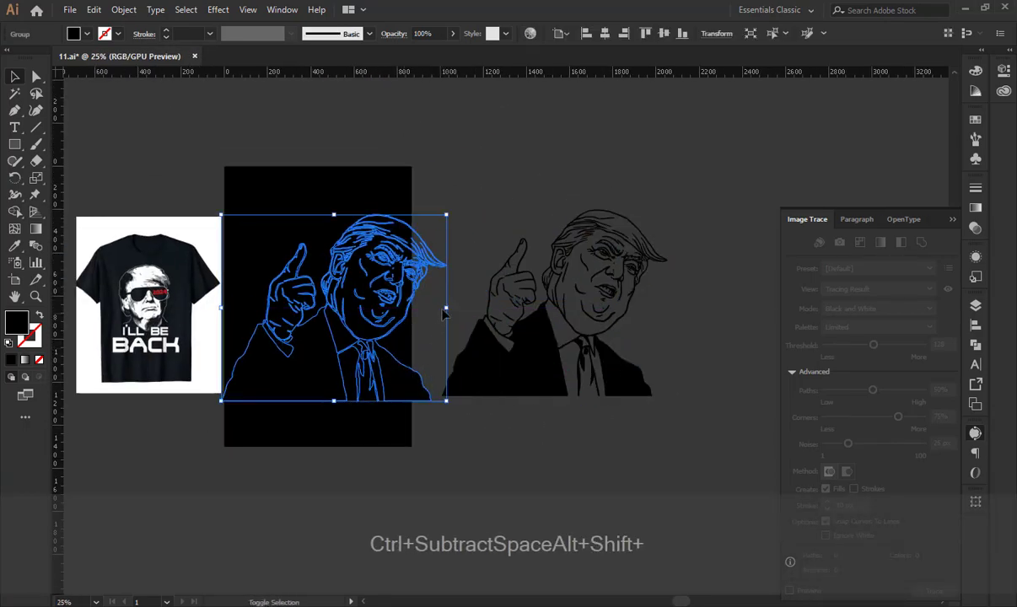
mouse_move(449, 304)
mouse_down()
mouse_move(403, 297)
mouse_move(361, 308)
mouse_up()
click(518, 189)
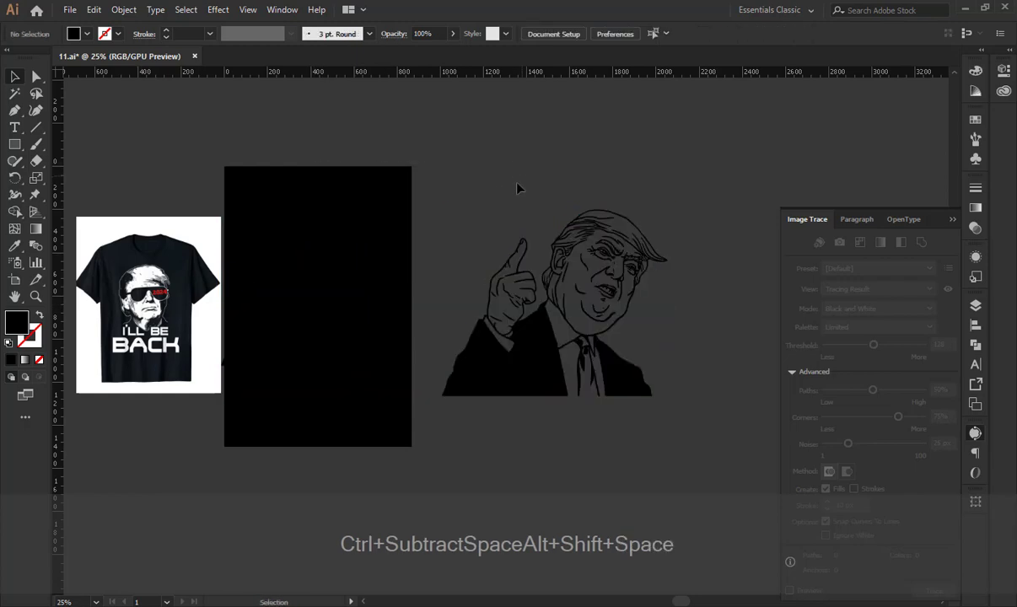
drag(463, 229, 377, 320)
drag(205, 405, 430, 226)
drag(430, 226, 342, 263)
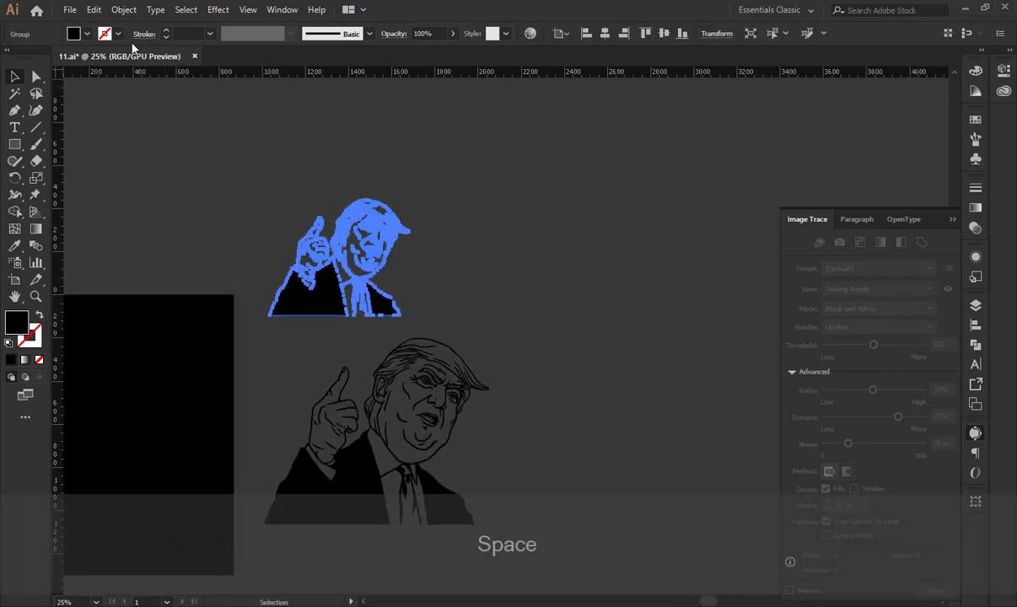
Offset the paths of the small traced caricature by 5 px with round joins and unite the offset into one silhouette.
click(123, 10)
mouse_move(211, 330)
click(341, 378)
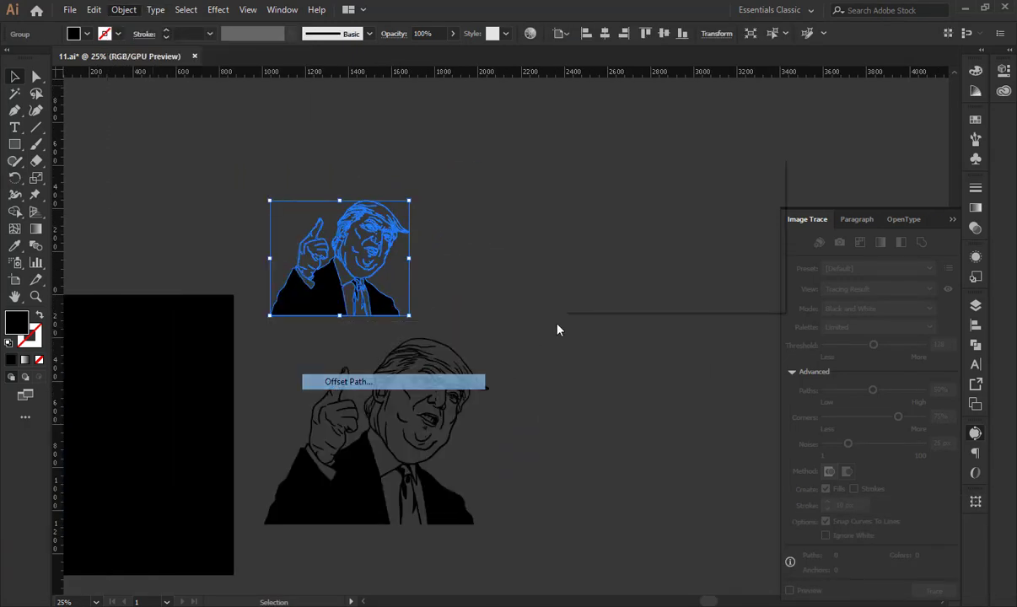
click(583, 276)
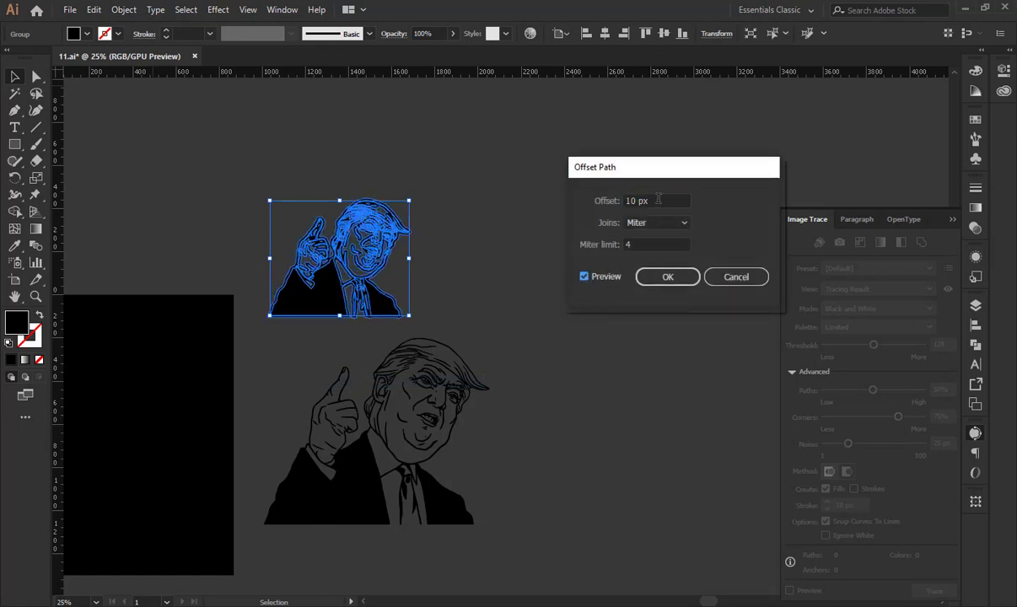
drag(659, 199, 558, 200)
key(Down)
key(Down)
key(Down)
key(Down)
key(Down)
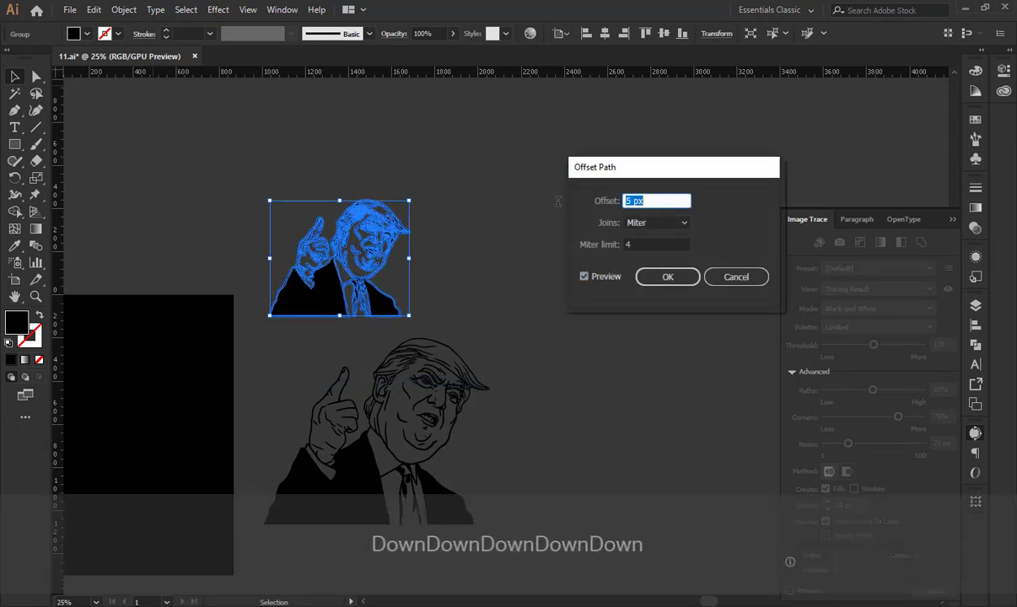
click(650, 223)
click(647, 249)
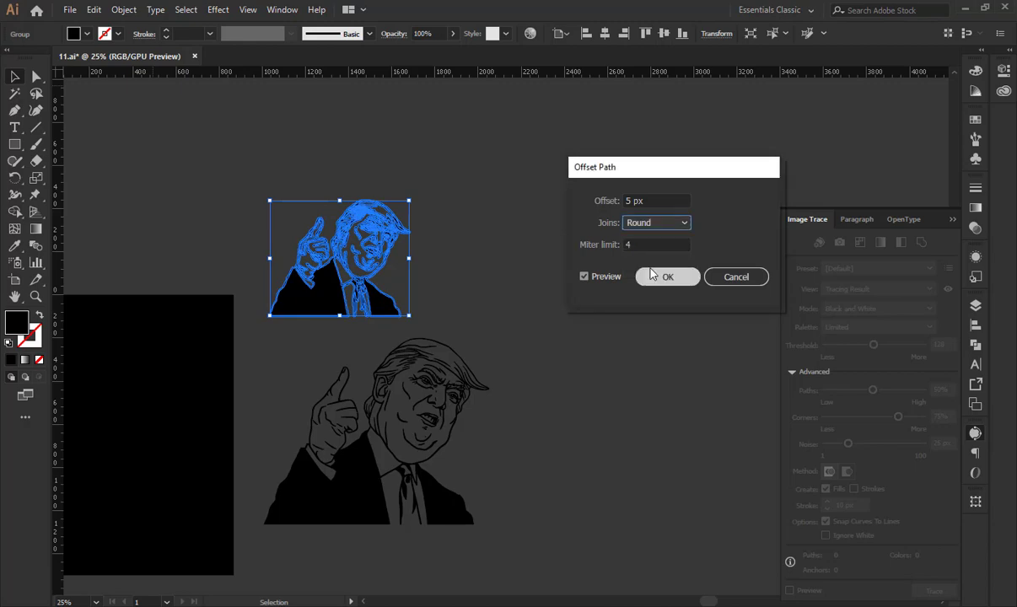
click(658, 275)
click(973, 346)
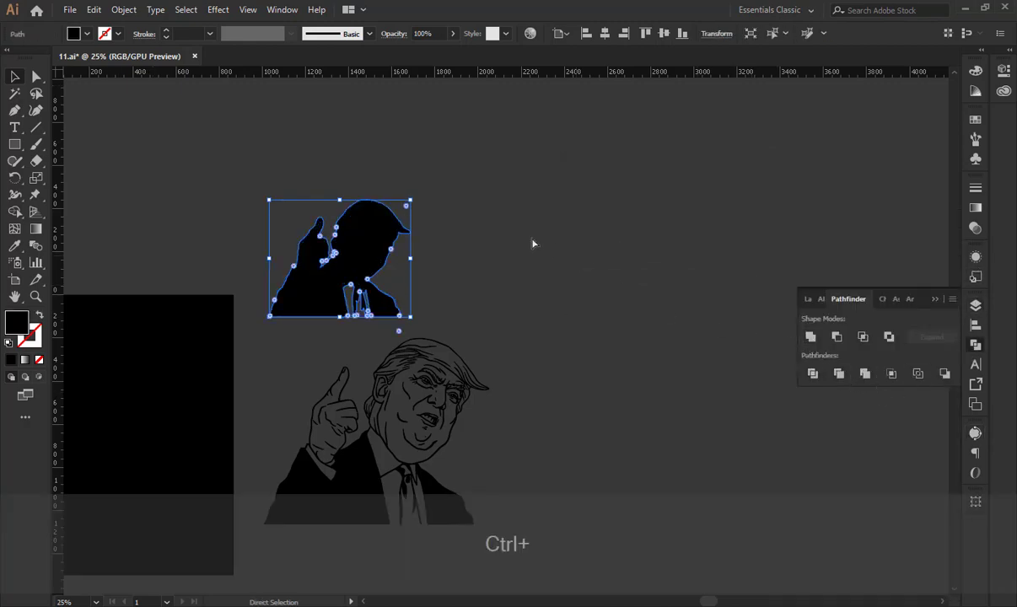
Place the united silhouette directly behind the small caricature's line art and fill it with white (FFFFFF).
key(ctrl+x)
drag(481, 175, 299, 284)
key(ctrl+b)
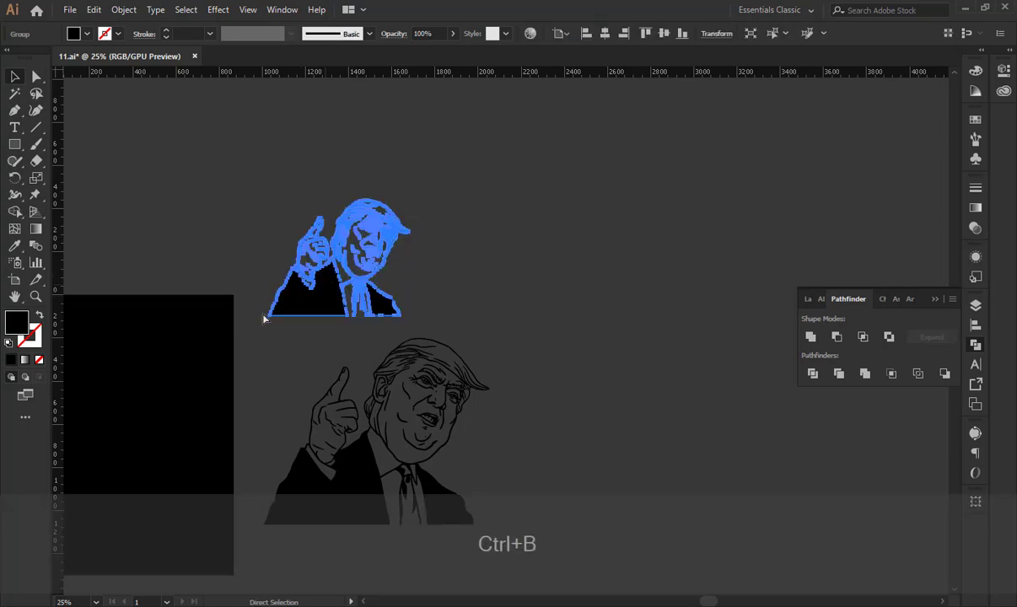
double_click(16, 321)
text(FFFFFF)
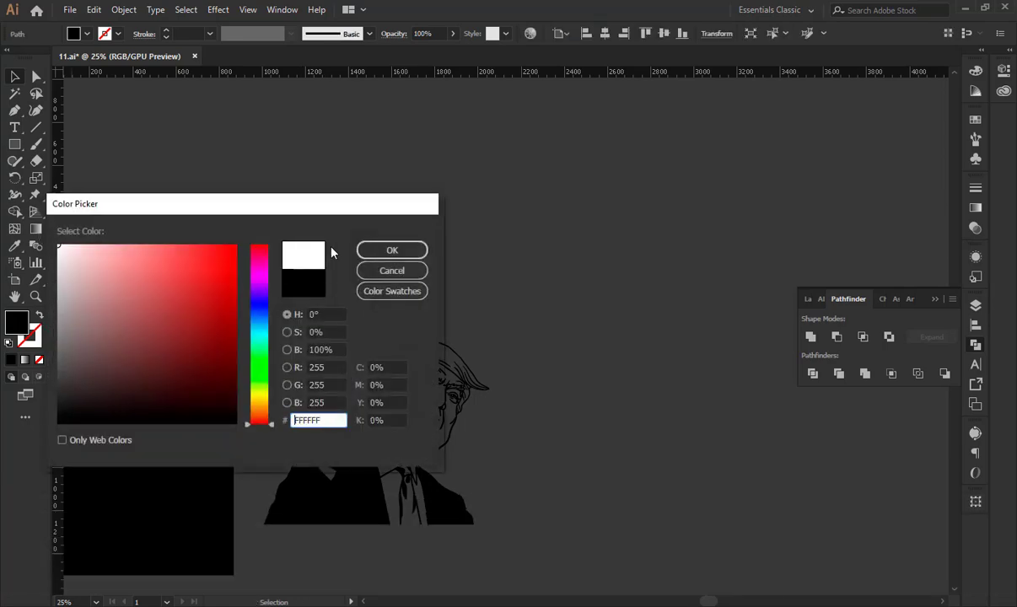
click(371, 249)
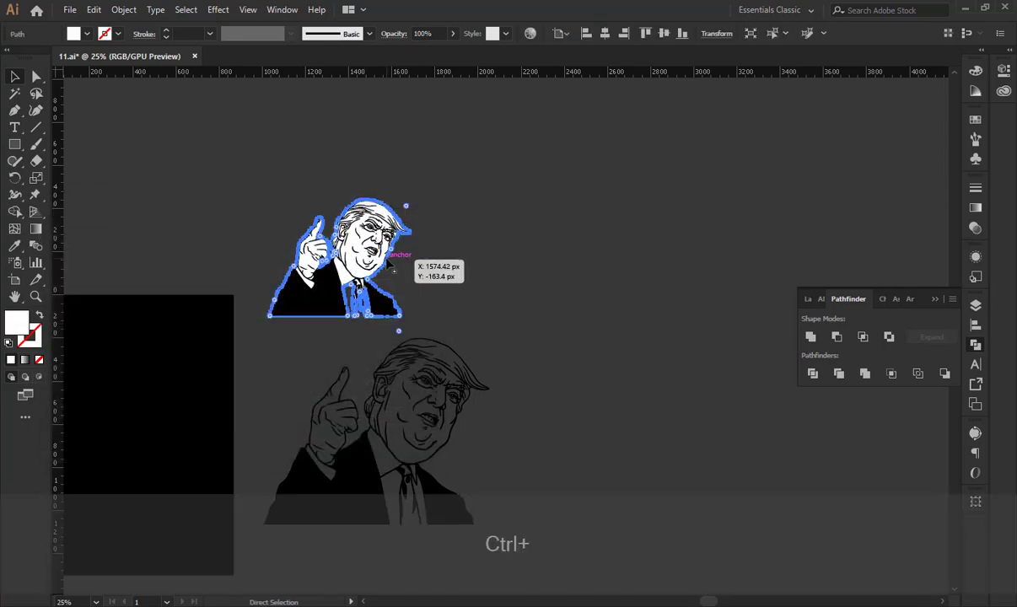
key(ctrl+x)
drag(247, 194, 432, 317)
key(ctrl+b)
click(434, 316)
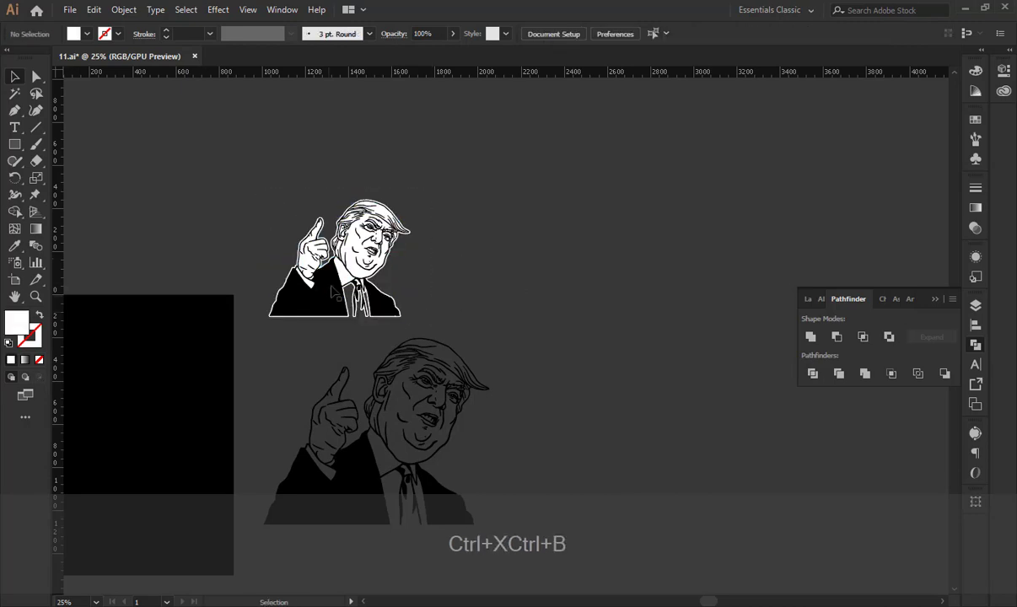
Cut the black line art and paste it in place into a new opacity mask on the white silhouette, with Clip disabled.
click(307, 310)
key(ctrl+x)
click(307, 310)
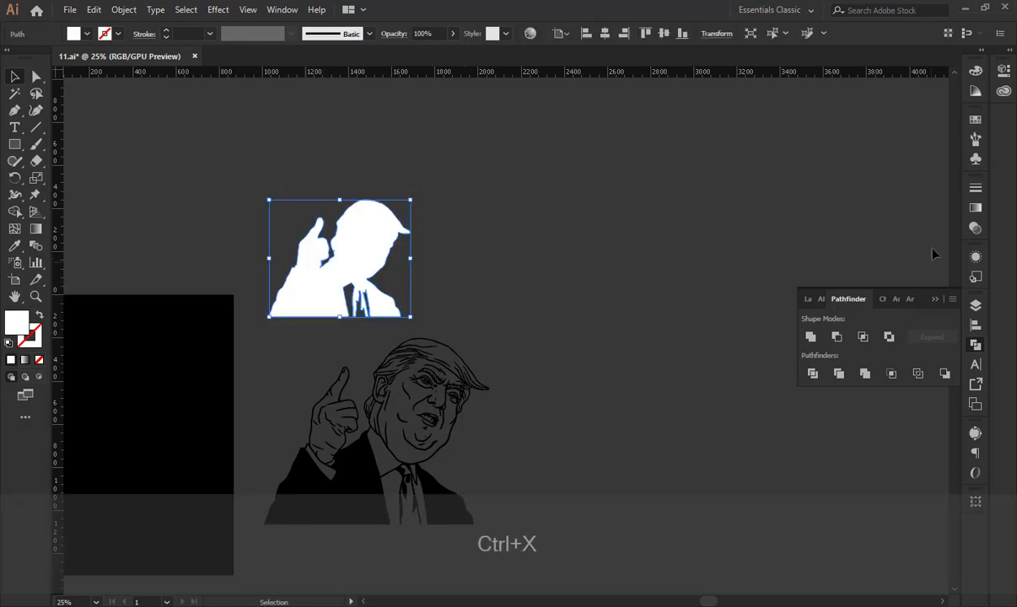
click(976, 227)
click(877, 244)
click(905, 242)
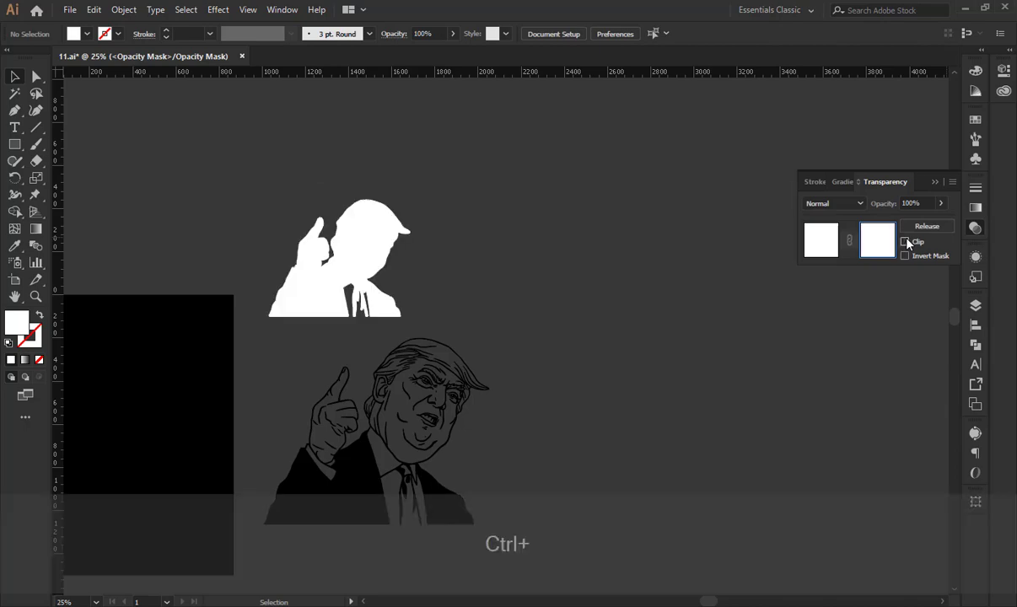
key(ctrl+f)
click(826, 242)
click(881, 174)
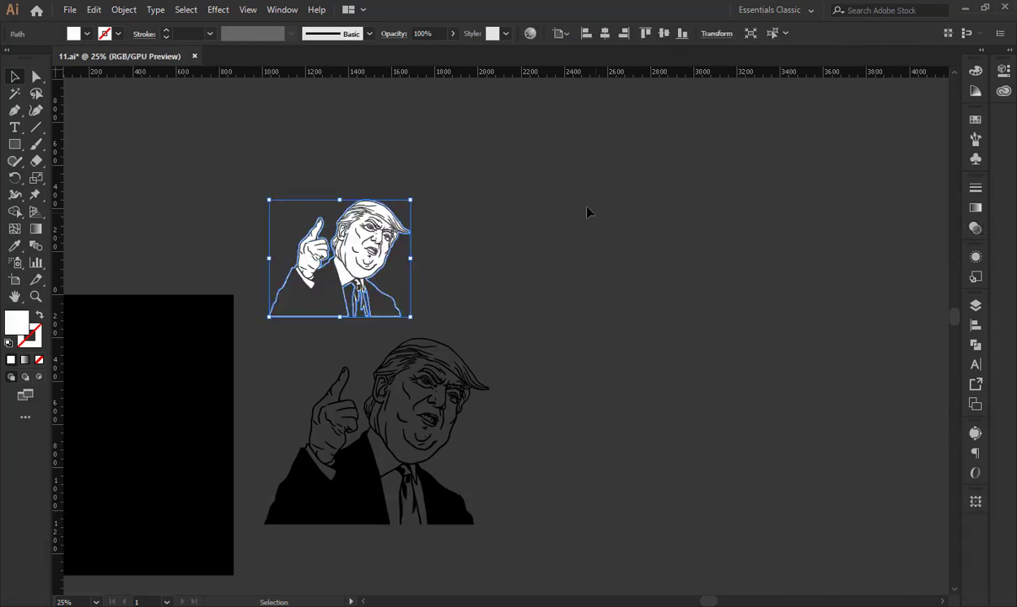
Start a Pen path down the left edge of the hollow lower part of the tie, as far as its lower end.
click(552, 194)
key(space)
drag(417, 243, 500, 228)
key(ctrl+KP_Add)
key(ctrl+KP_Add)
key(ctrl+KP_Add)
key(ctrl+KP_Add)
key(ctrl+KP_Add)
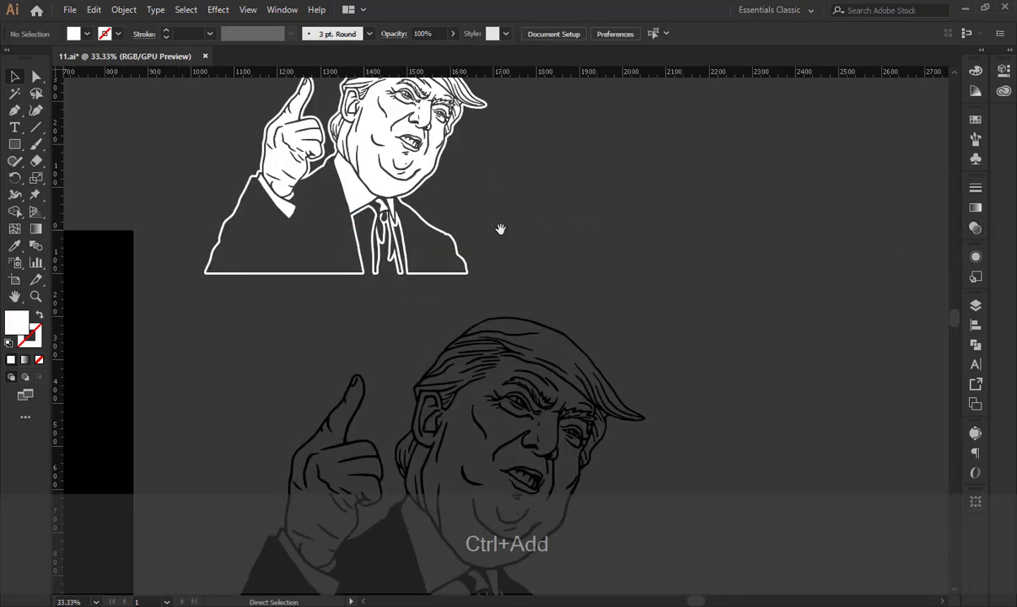
key(space)
drag(439, 206, 511, 498)
key(ctrl+KP_Add)
key(ctrl+KP_Add)
key(space)
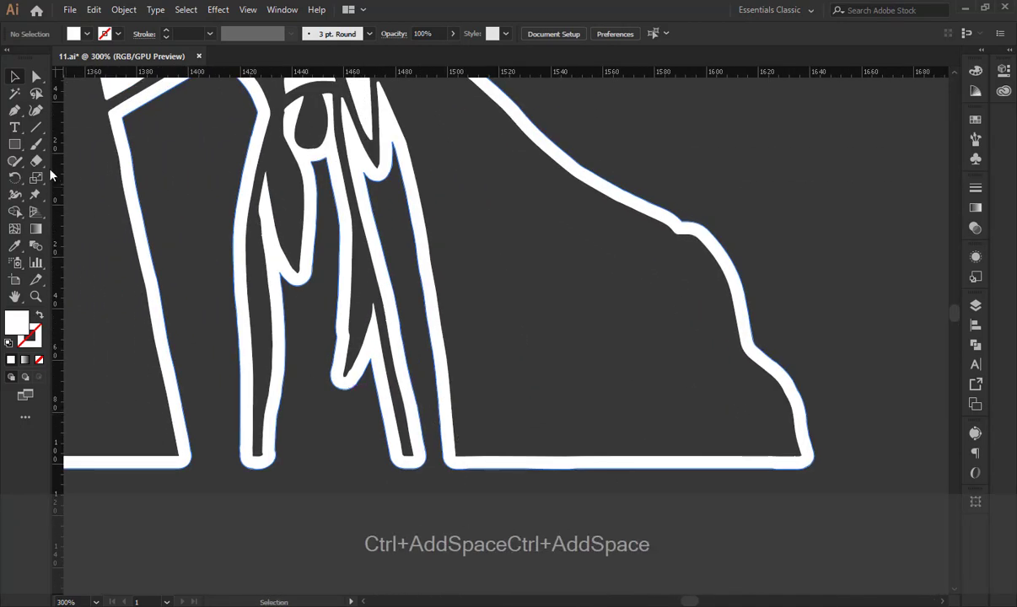
click(14, 111)
click(276, 293)
click(276, 377)
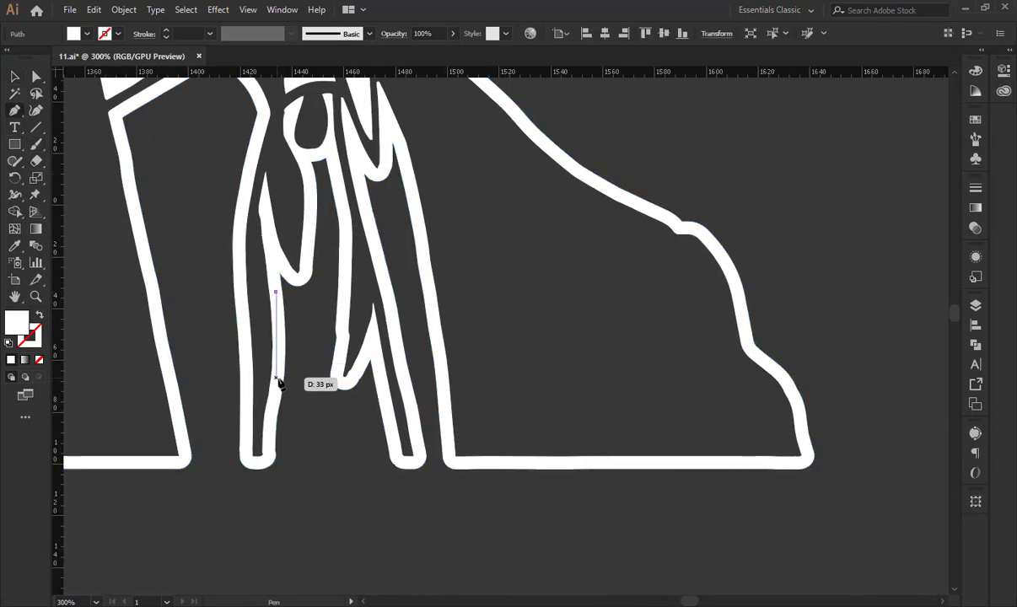
click(269, 440)
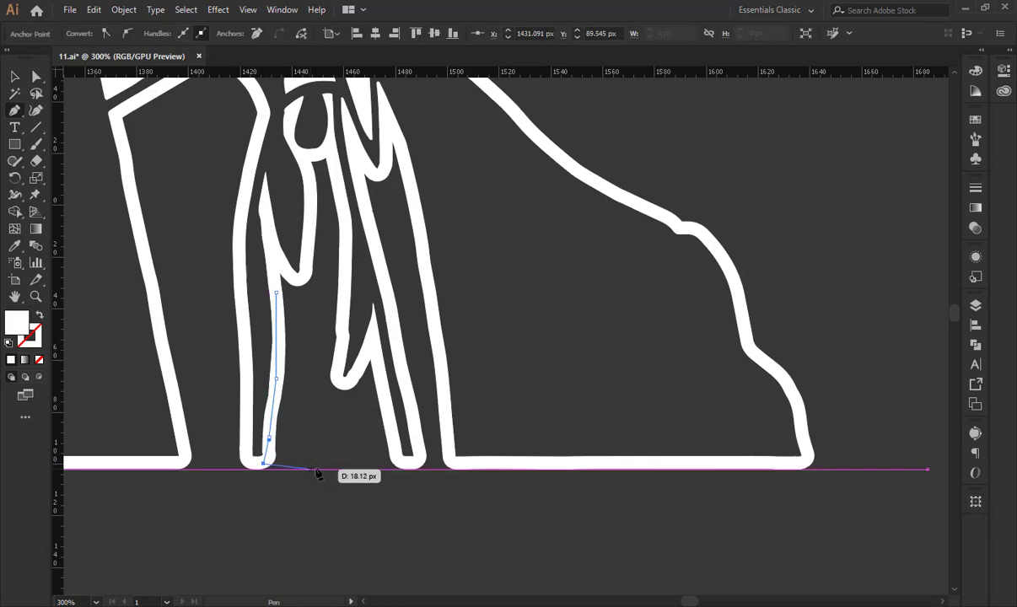
click(263, 463)
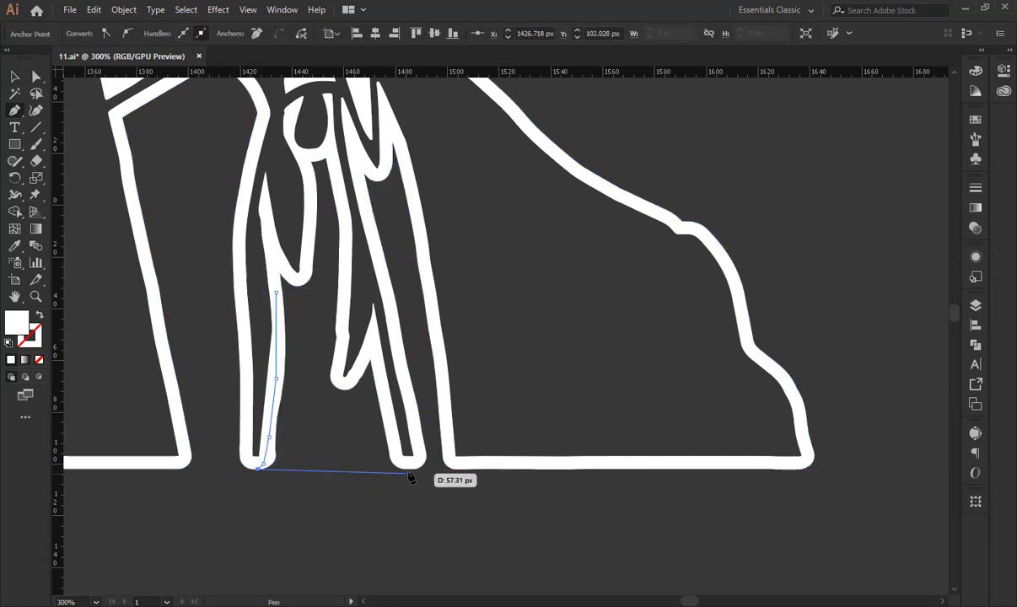
Continue the tie path across its lower end, up the right edge and over the notch's peak, using a white stroke without fill.
click(405, 467)
click(397, 448)
click(393, 423)
click(383, 394)
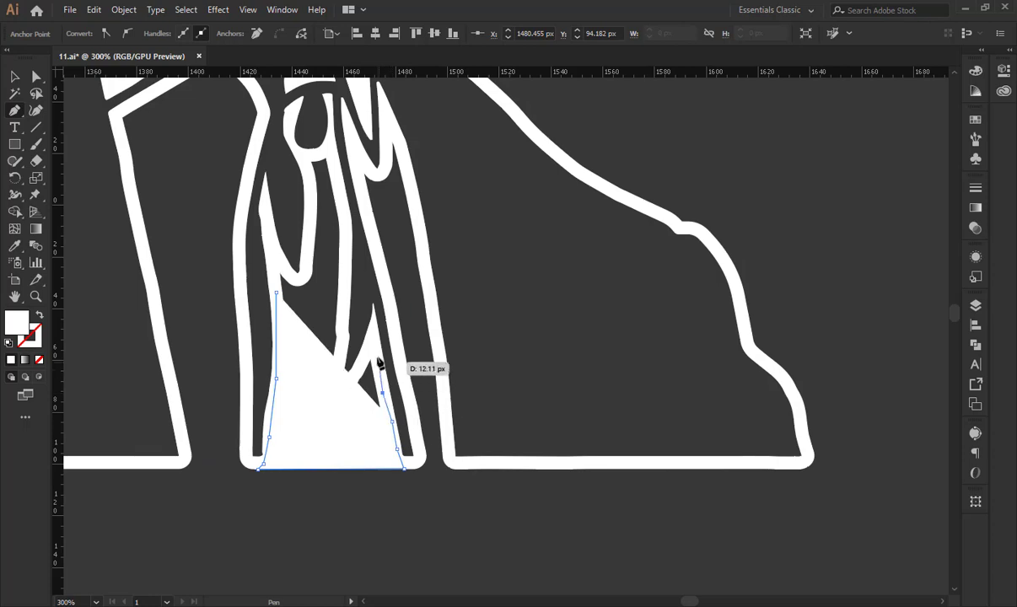
click(39, 314)
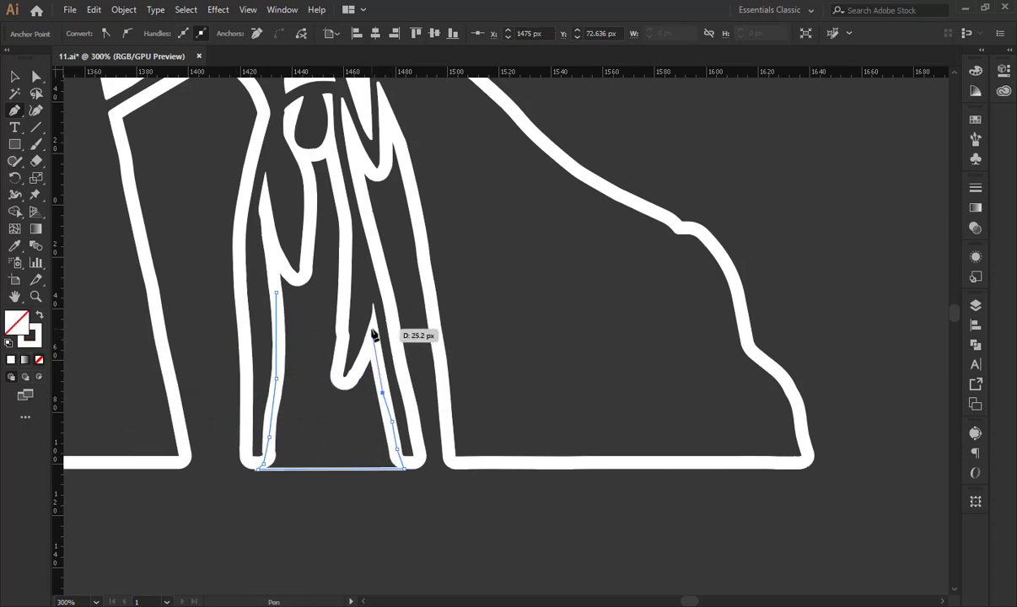
click(371, 327)
click(364, 364)
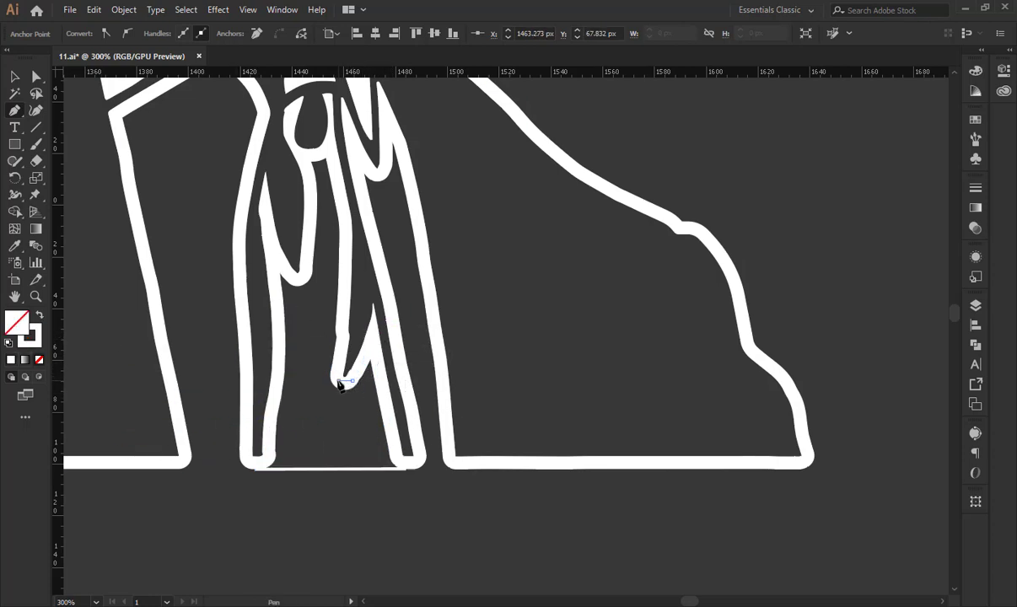
Extend the tie path around the rounded tip of the right fold and up the inner edge to the knot.
drag(340, 379, 344, 348)
click(346, 319)
click(347, 272)
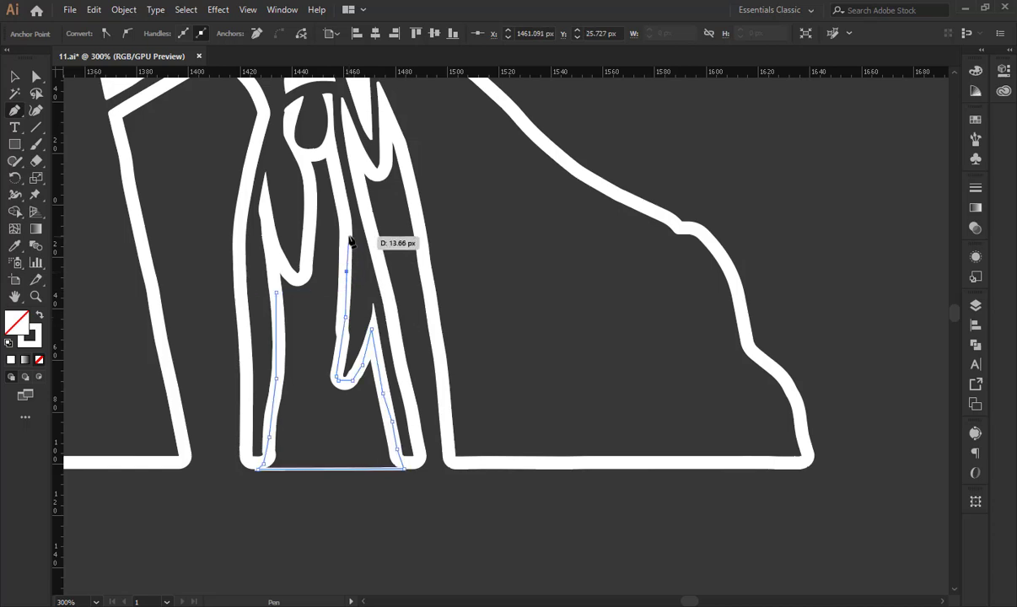
drag(348, 236, 348, 209)
click(343, 200)
click(330, 155)
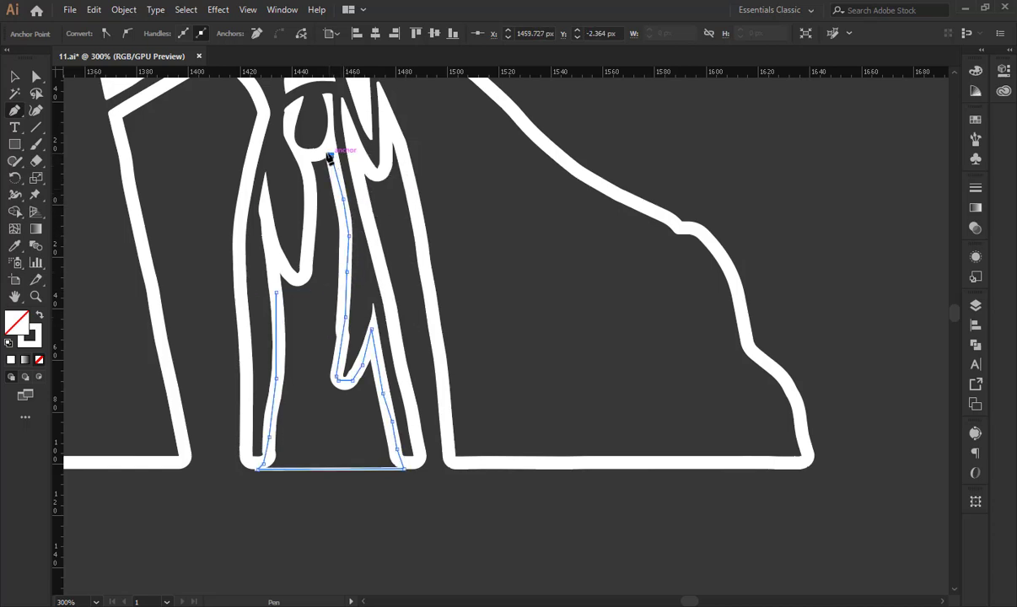
Run the tie path beneath the knot, down around the left fold, and close it at its starting point.
click(322, 152)
click(303, 157)
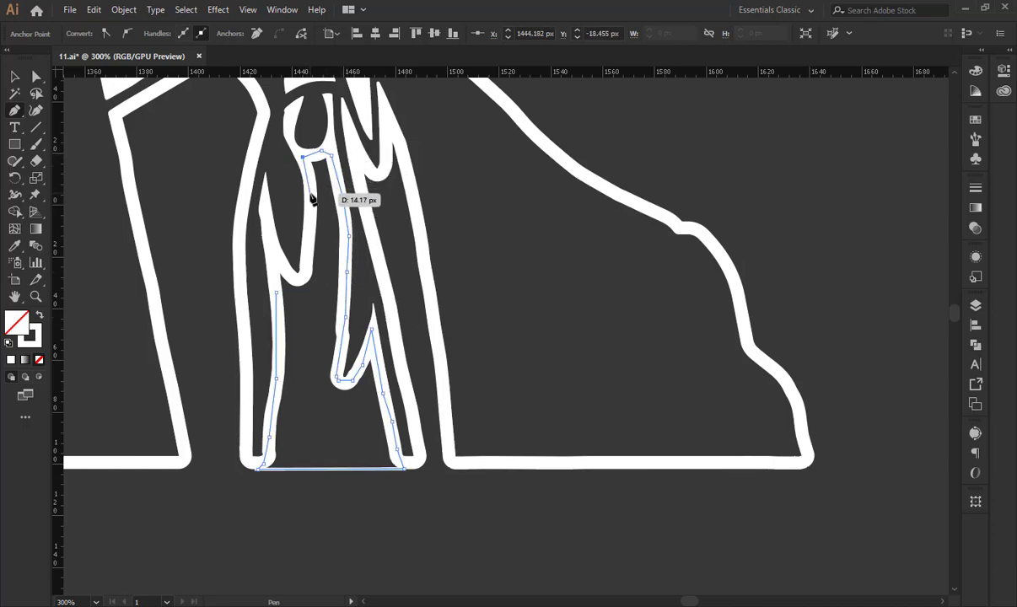
click(310, 193)
click(306, 246)
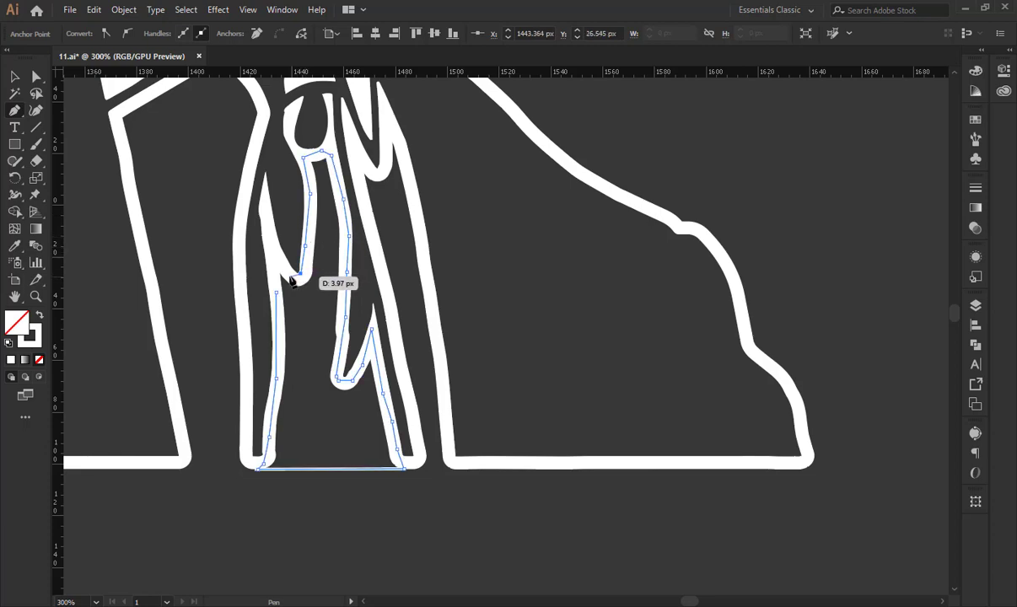
click(295, 274)
click(281, 265)
click(276, 292)
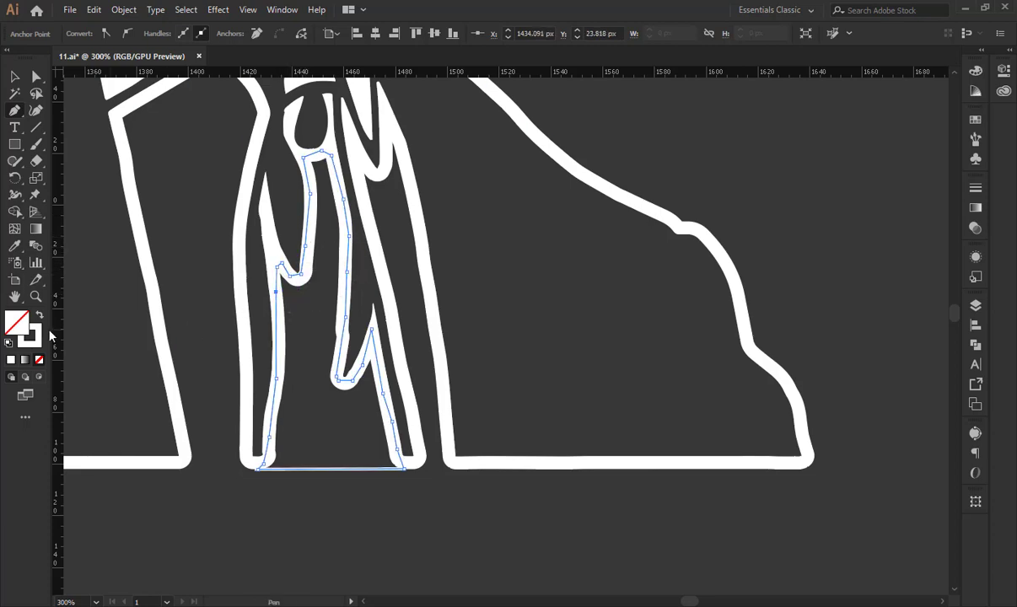
Give the closed tie shape a white fill and no stroke, and deselect it.
click(39, 315)
click(13, 78)
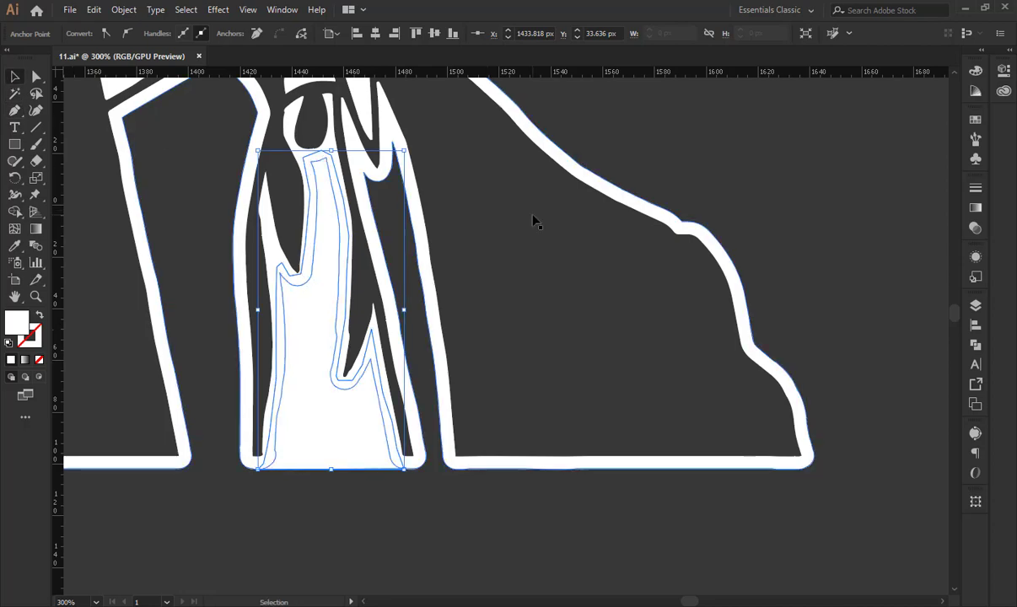
click(536, 221)
key(ctrl+KP_Subtract)
key(ctrl+KP_Subtract)
key(ctrl+KP_Subtract)
key(ctrl+KP_Subtract)
key(ctrl+KP_Subtract)
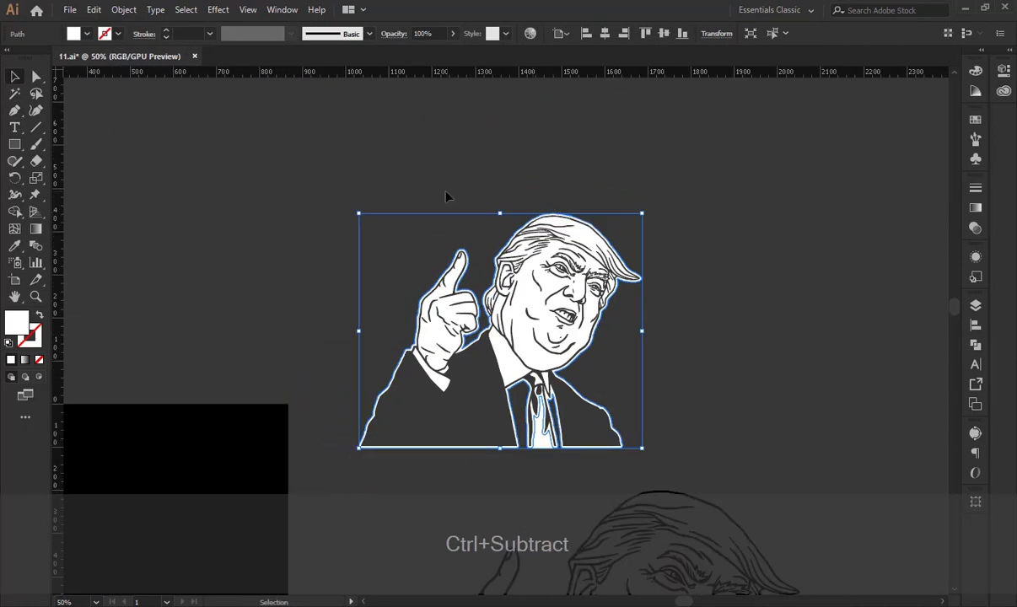
click(448, 198)
Try to unite the tie shape with the masked white silhouette using Pathfinder, and undo it.
key(space)
drag(712, 352, 652, 319)
drag(242, 198, 604, 437)
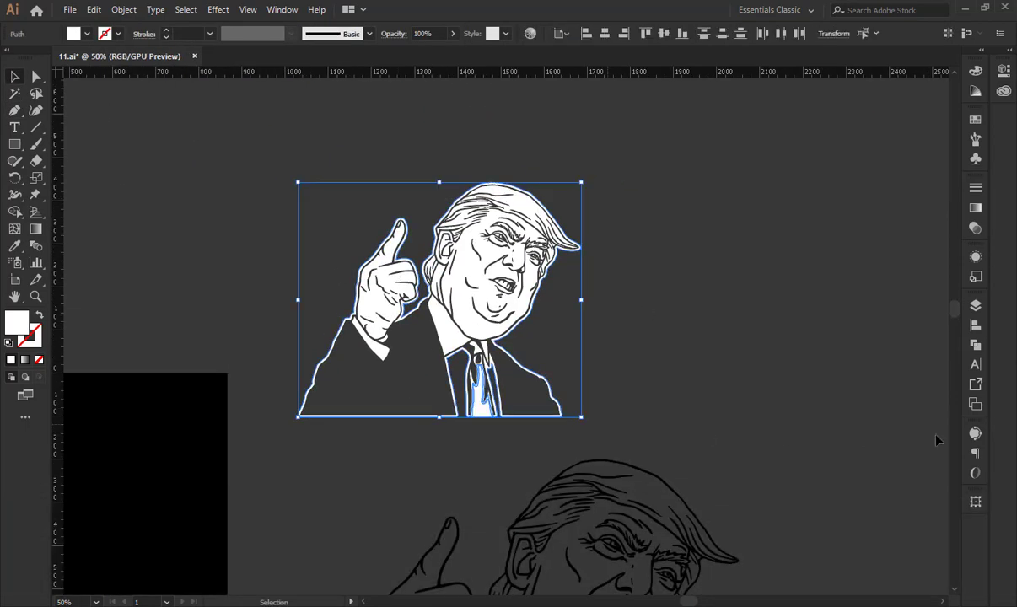
click(976, 343)
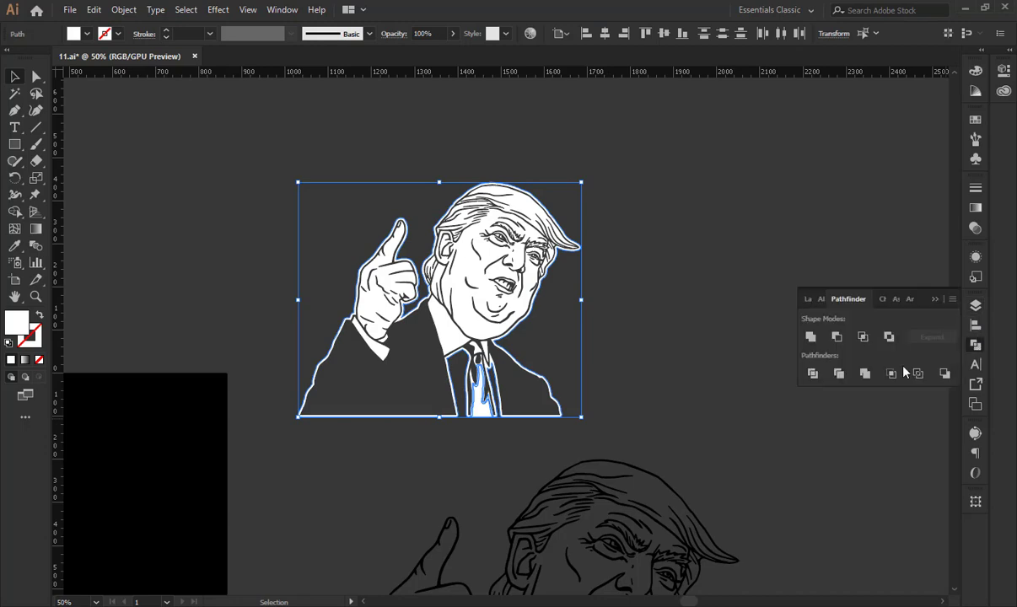
click(810, 339)
click(670, 262)
key(ctrl+z)
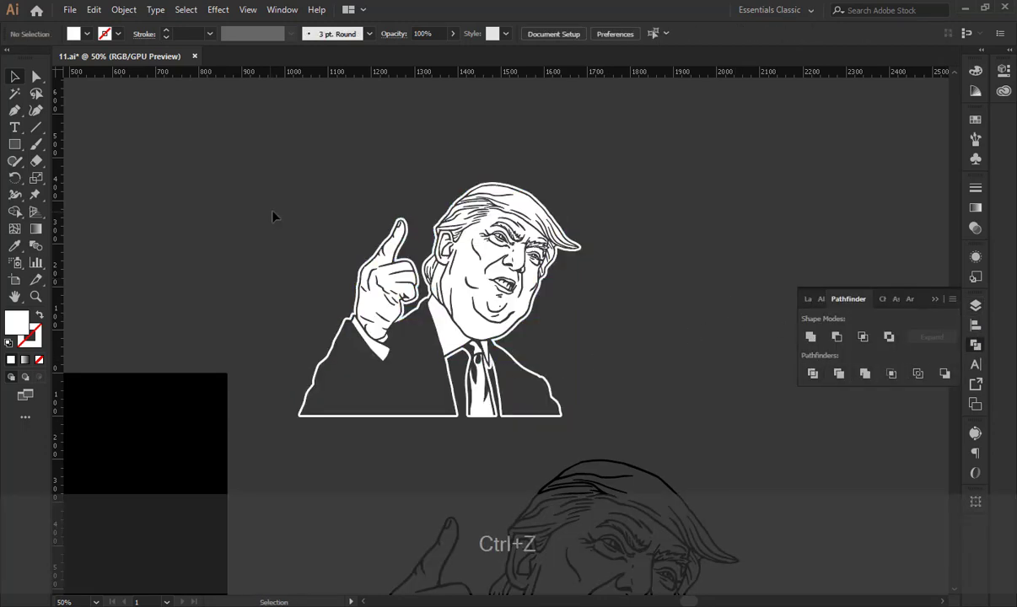
Group the white caricature with its tie shape and place a scaled-down duplicate in the upper half of the black artboard.
drag(273, 217, 607, 424)
key(ctrl+g)
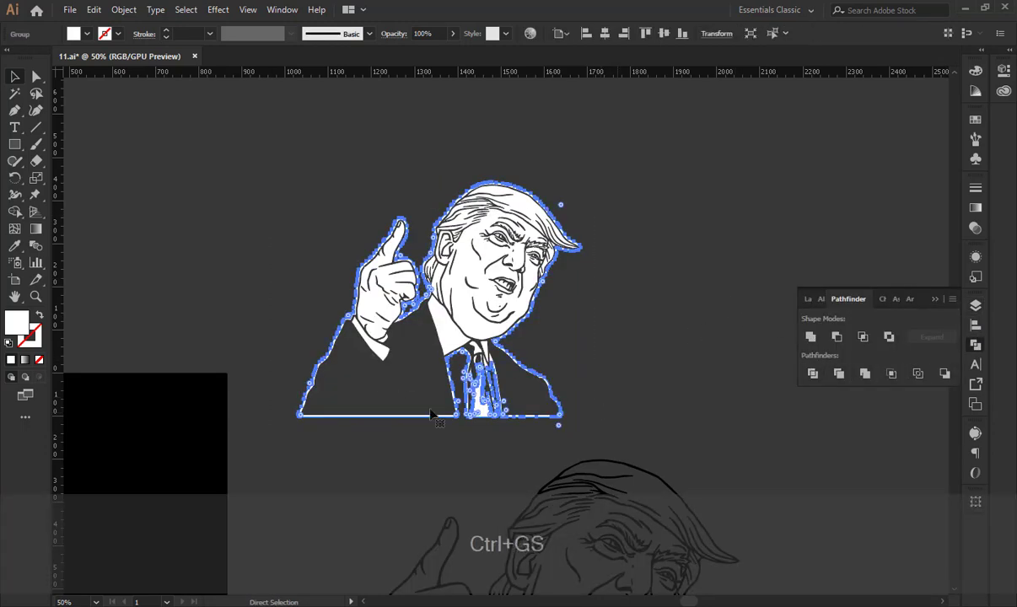
click(438, 441)
drag(438, 441, 604, 245)
alt+drag(654, 221, 346, 283)
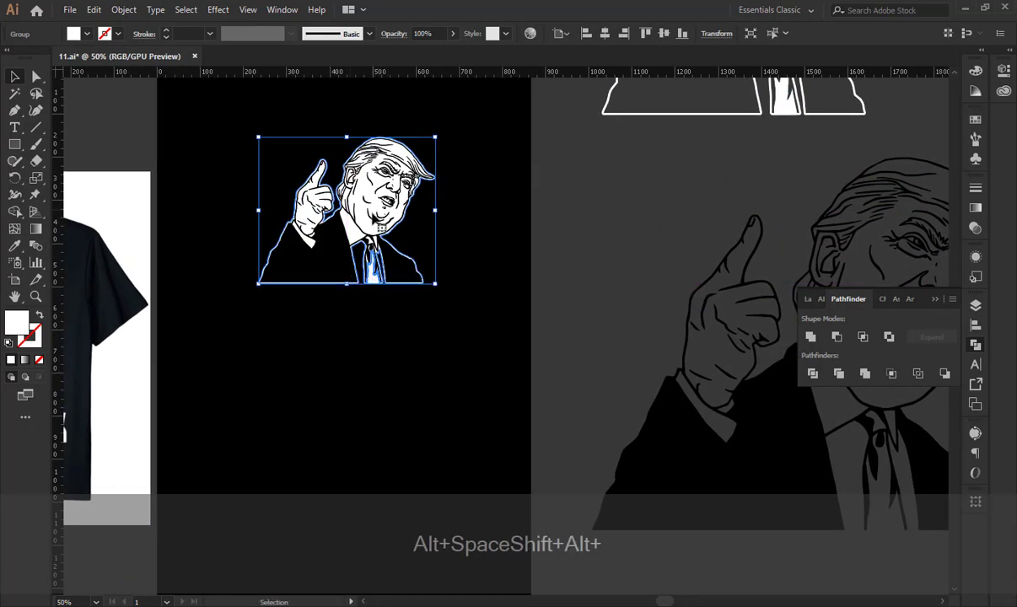
drag(373, 218, 361, 274)
click(448, 303)
drag(449, 312, 516, 327)
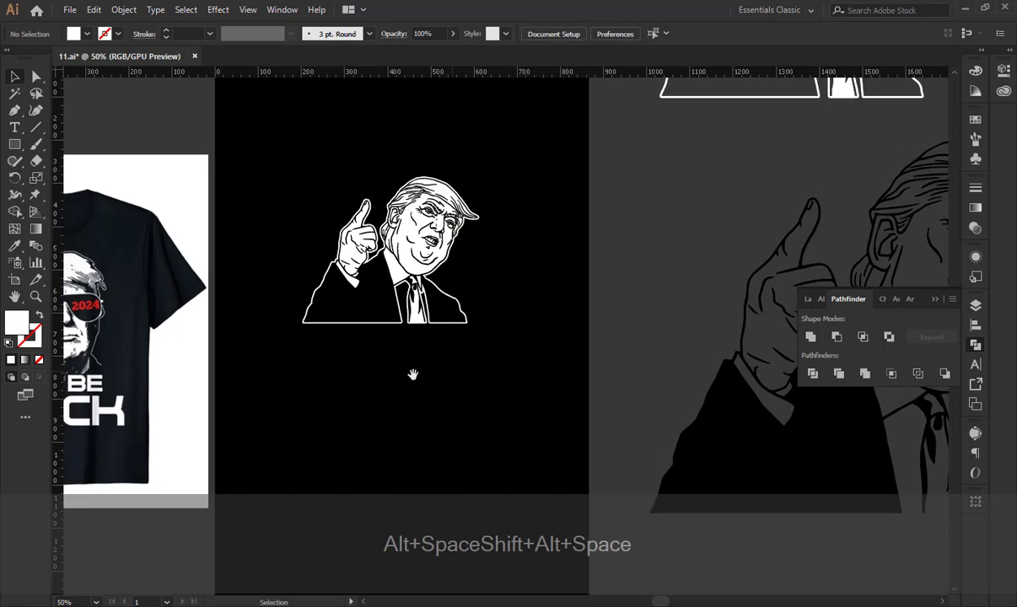
key(ctrl+KP_Add)
key(ctrl+KP_Add)
key(ctrl+KP_Add)
key(space)
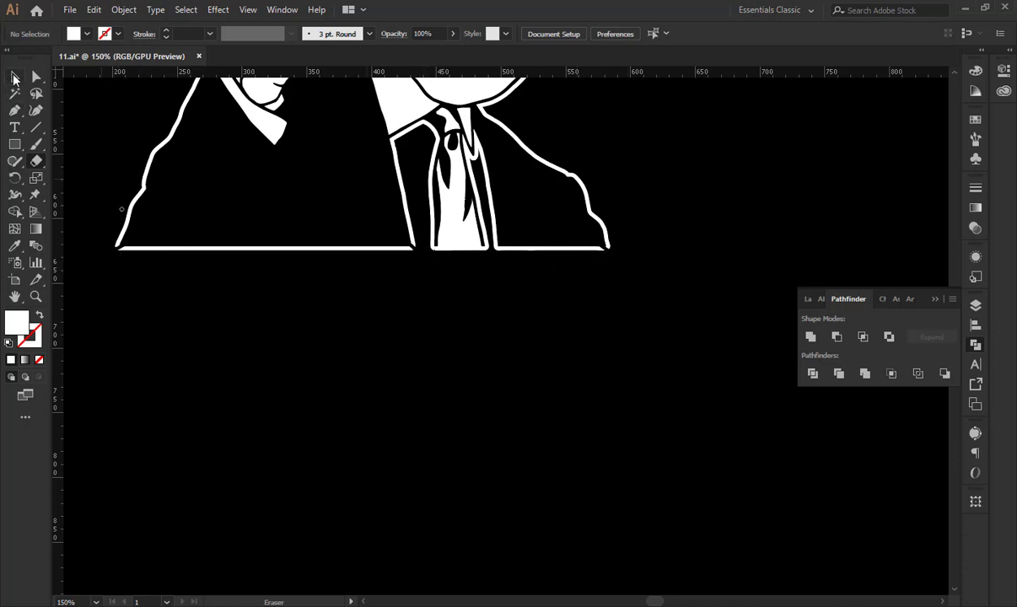
click(14, 77)
click(246, 237)
double_click(246, 251)
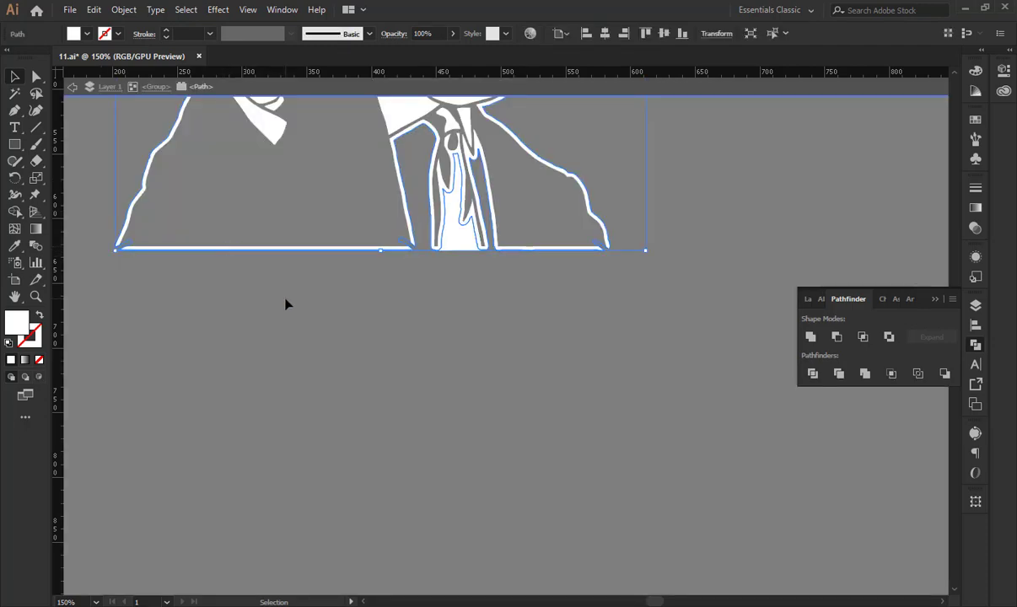
double_click(87, 207)
Enlarge the Eraser considerably and erase the jacket's horizontal bottom lines on both sides of the tie.
click(37, 161)
key(bracketright)
key(bracketright)
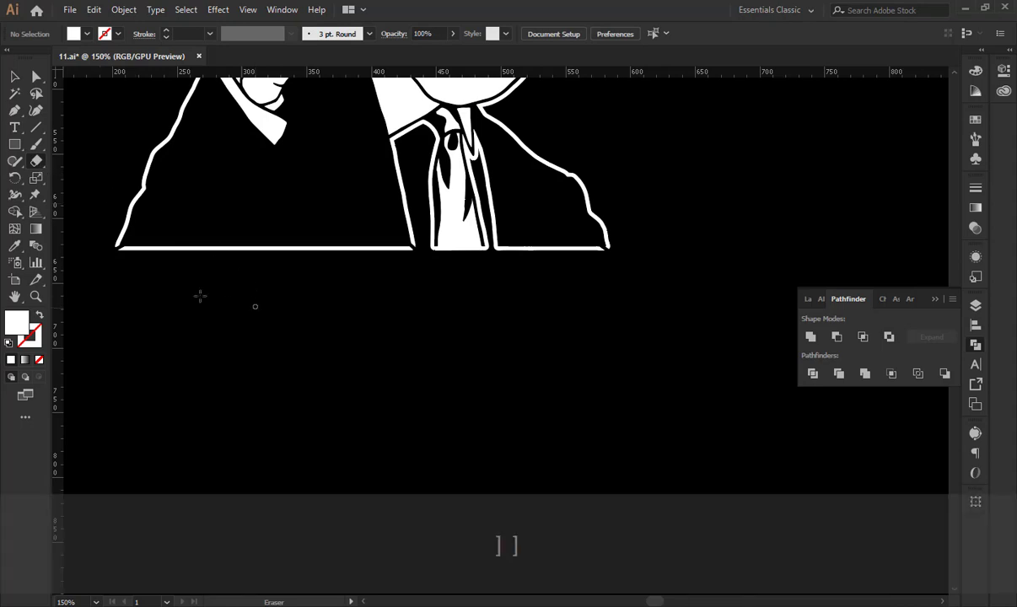
key(bracketright)
key(bracketright)
key(bracketright)
key(bracketright)
key(bracketright)
key(bracketright)
key(bracketright)
key(bracketright)
key(bracketright)
key(bracketright)
key(bracketright)
key(bracketright)
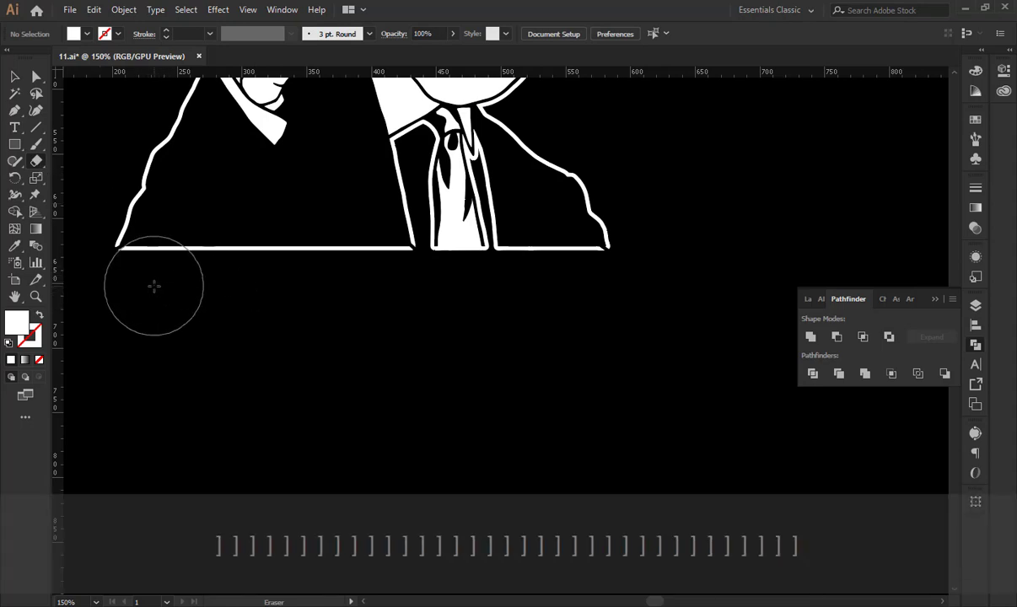
drag(150, 283, 376, 282)
drag(545, 282, 534, 281)
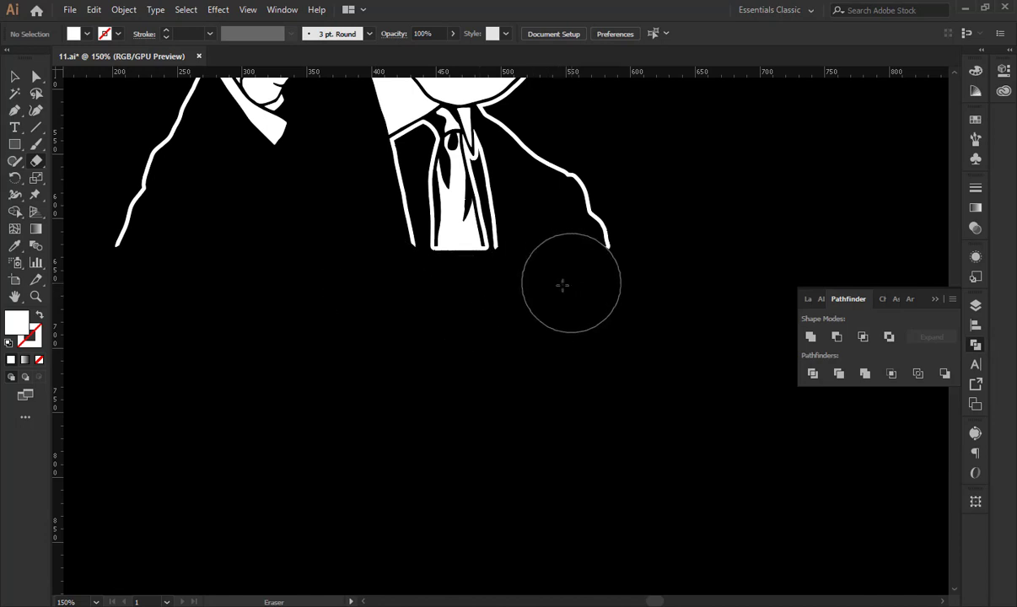
drag(243, 181, 286, 250)
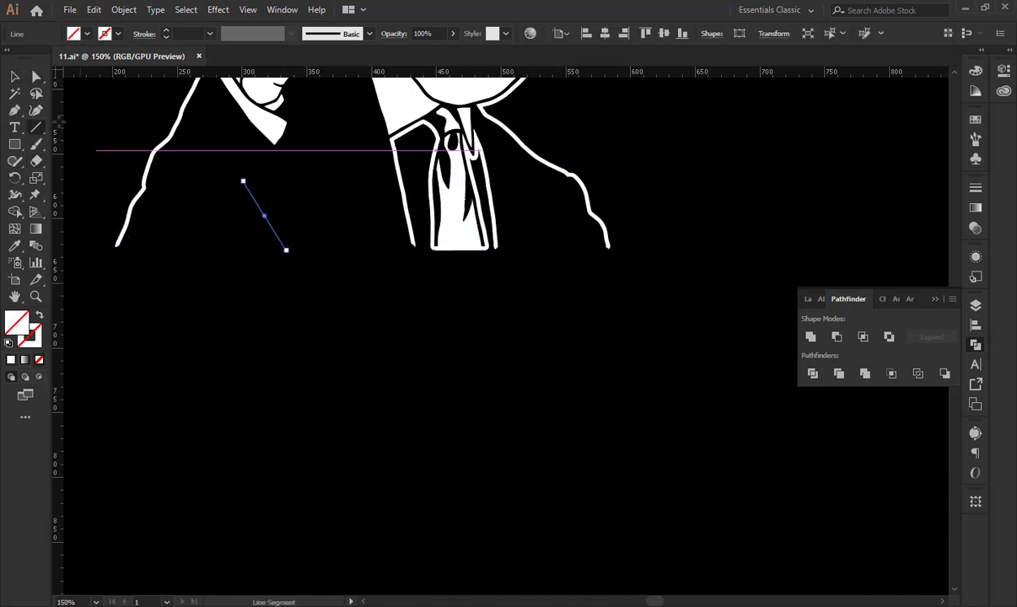
click(15, 94)
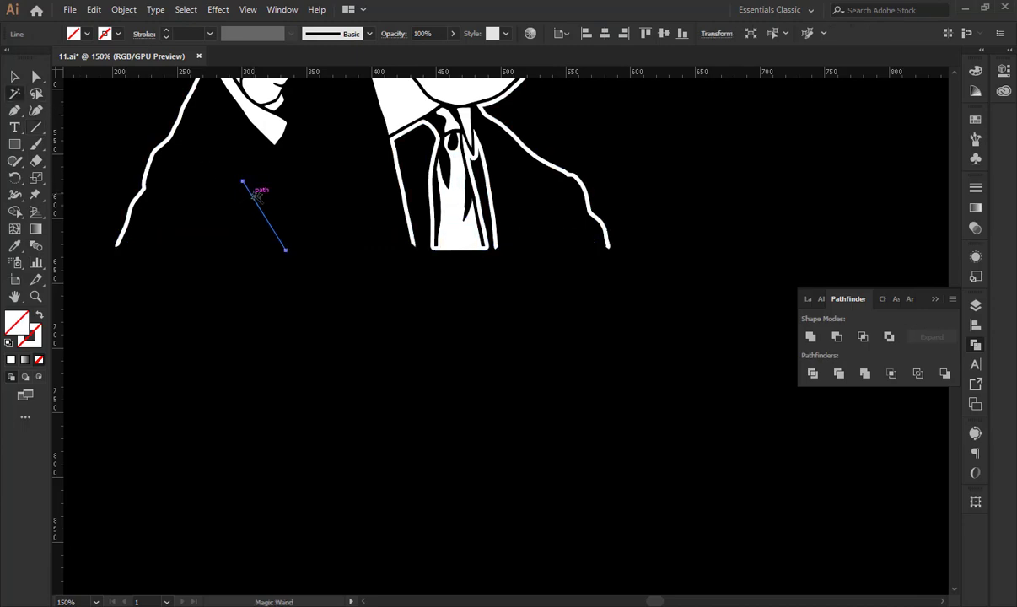
key(Delete)
click(16, 77)
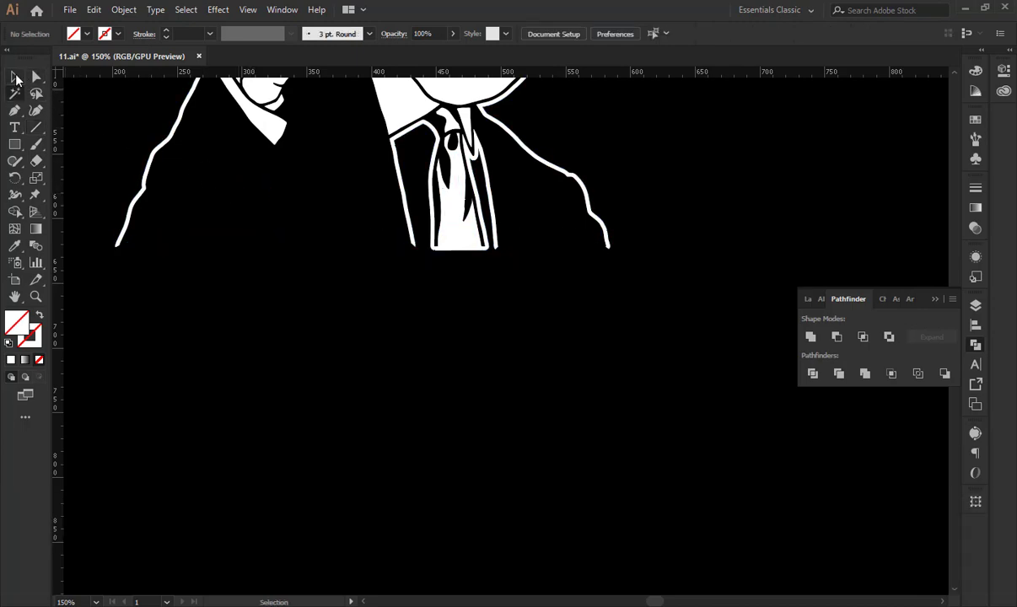
key(ctrl+minus)
key(space)
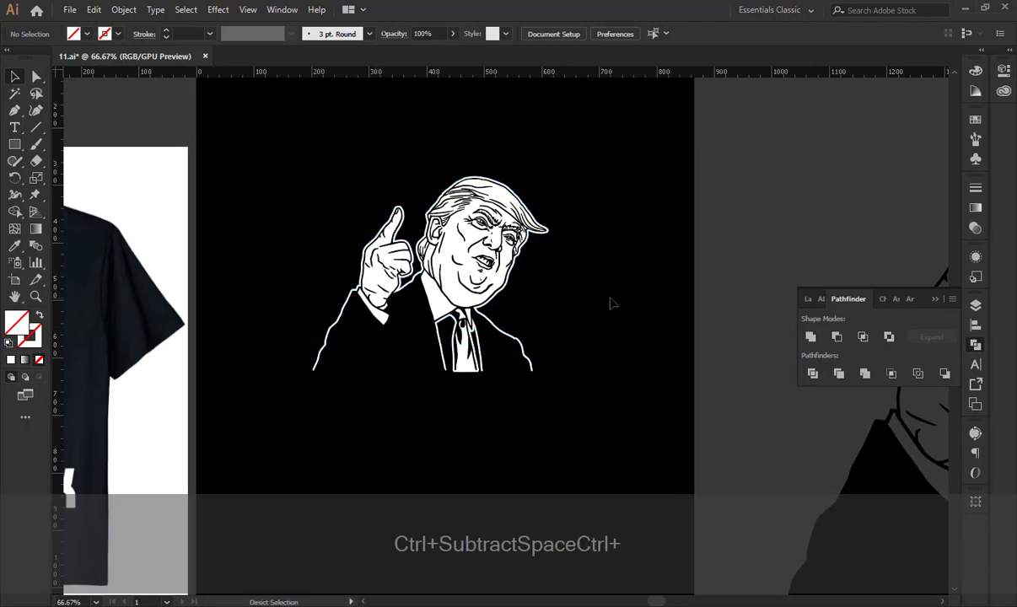
Switch to the browser, open the GetintoPik vector sunglass image in a new tab, and copy it.
key(alt+Tab)
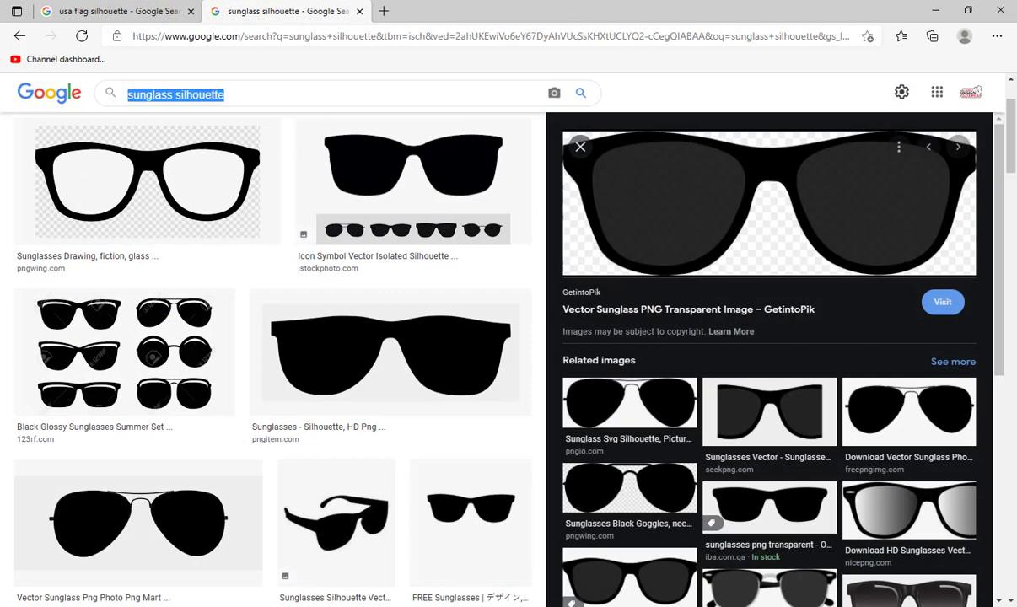
click(259, 94)
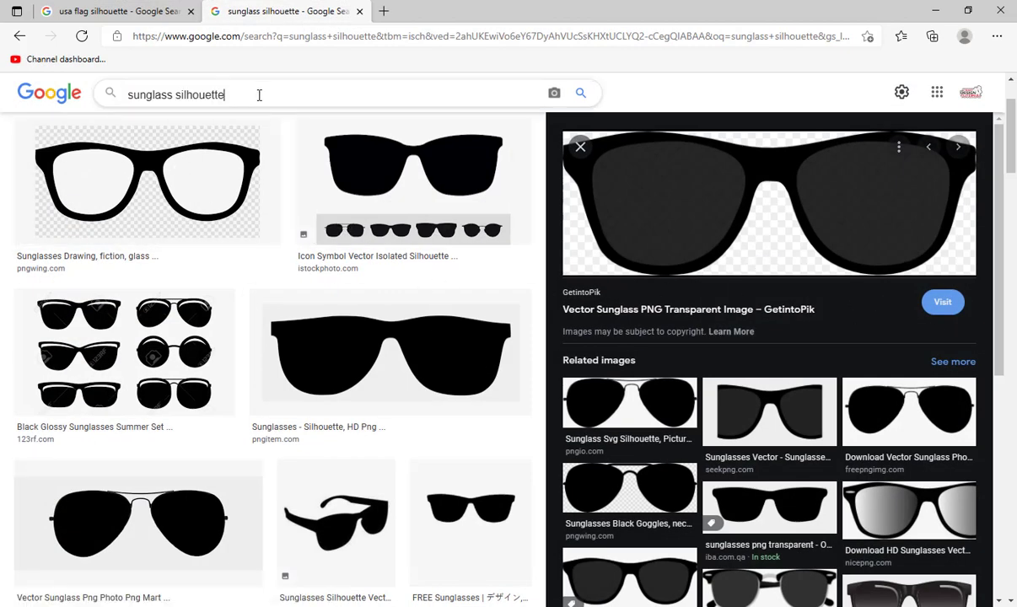
right_click(887, 221)
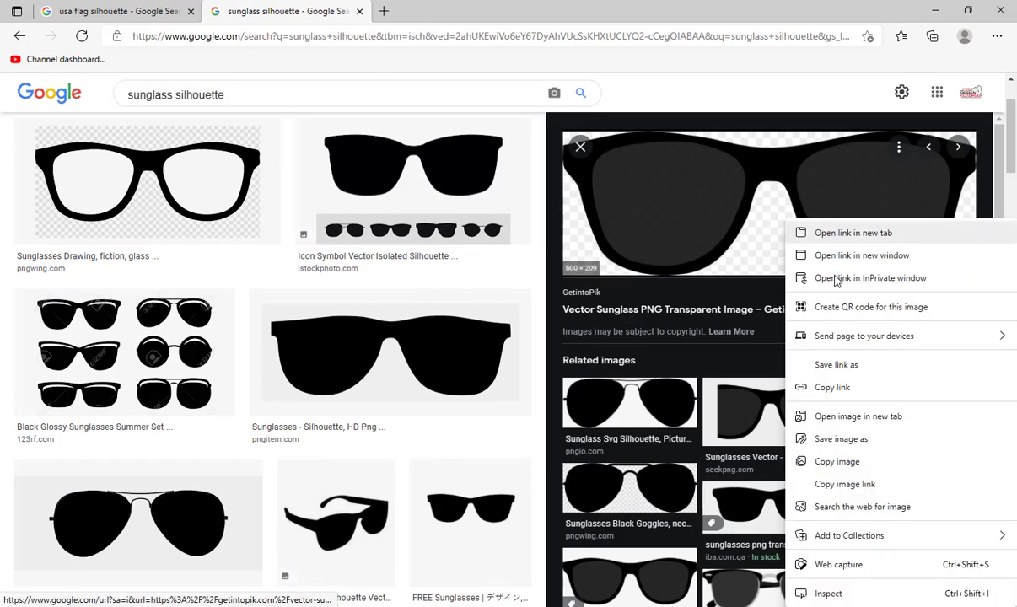
click(843, 416)
click(423, 11)
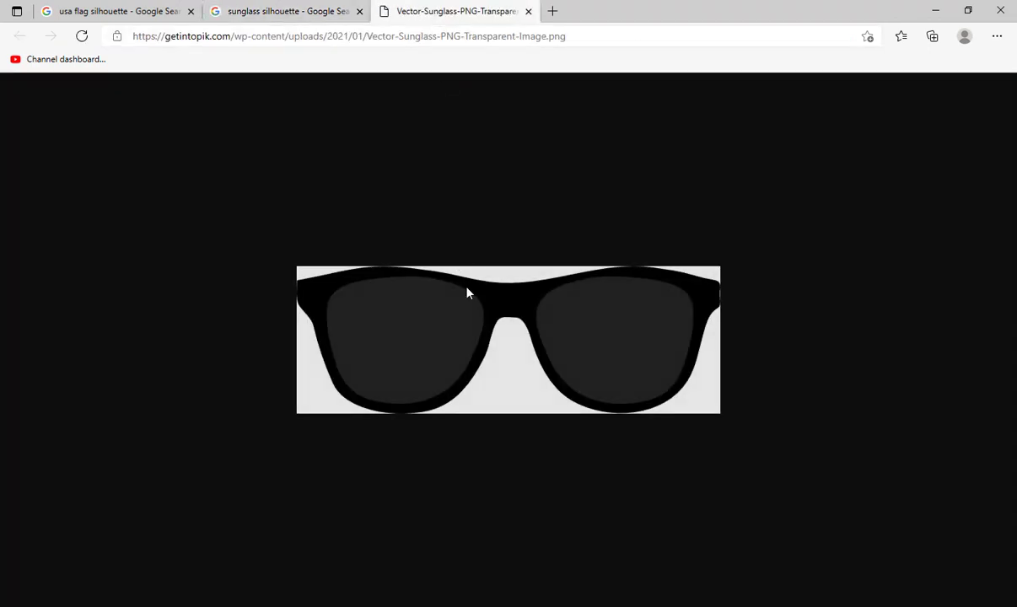
right_click(472, 318)
click(479, 369)
key(alt+Tab)
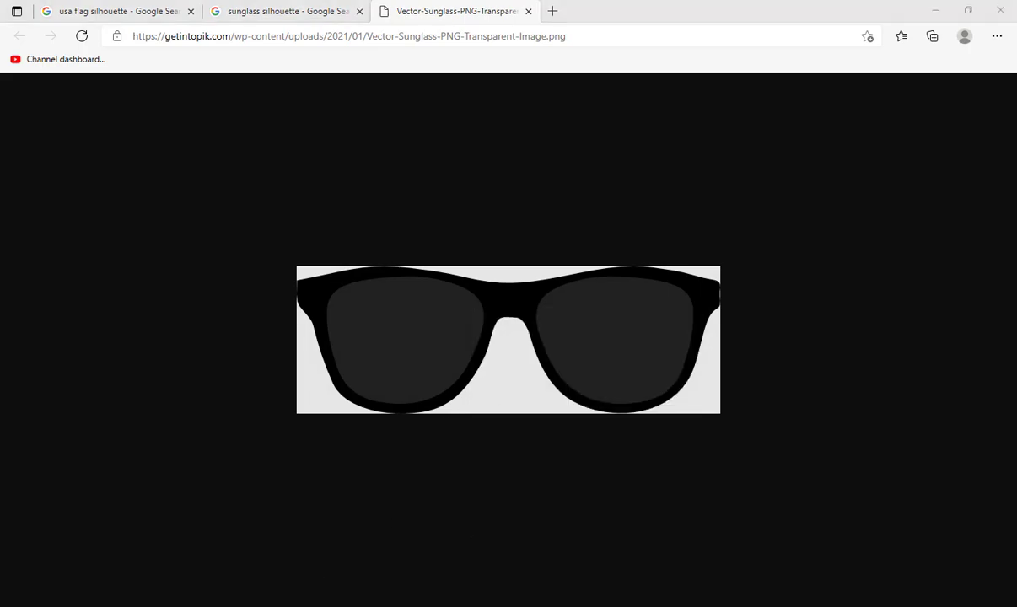
Try pasting the copied sunglasses image into the empty area below the black line artwork, and delete it.
drag(506, 405, 225, 382)
drag(809, 540, 229, 231)
drag(358, 361, 225, 186)
key(ctrl+v)
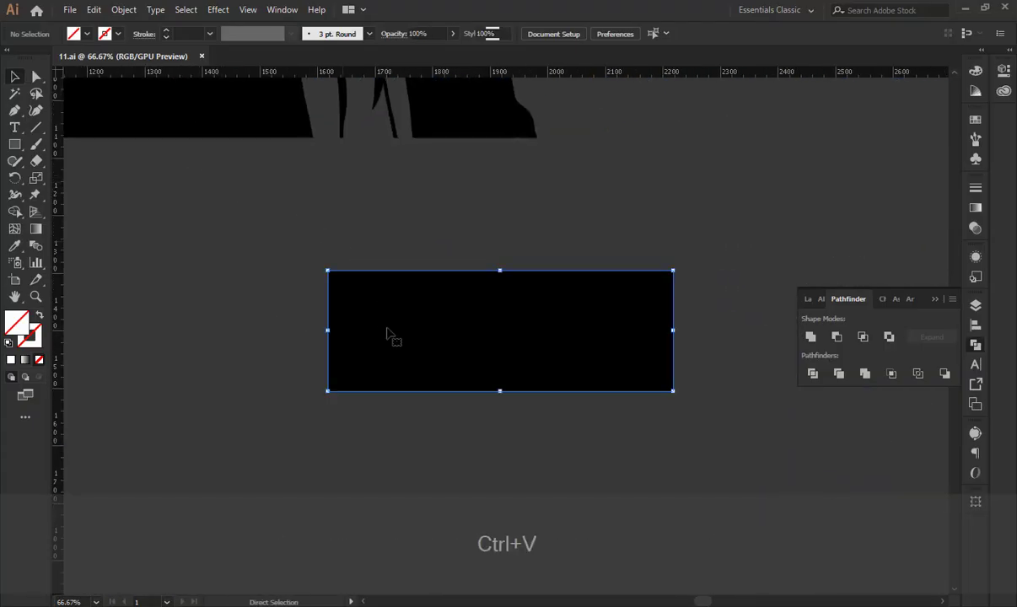
drag(445, 338, 367, 318)
key(Delete)
Return to the sunglass silhouette results in the browser and browse related images to the PNGitem "54433 - Saint Laurent Devon Sunglasses" picture.
key(alt+Tab)
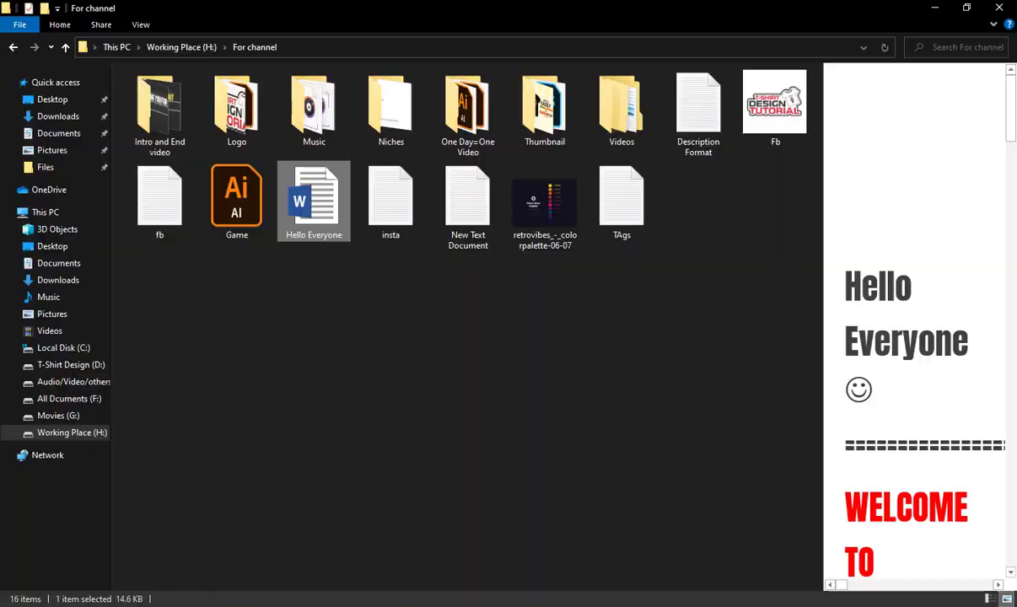
click(322, 10)
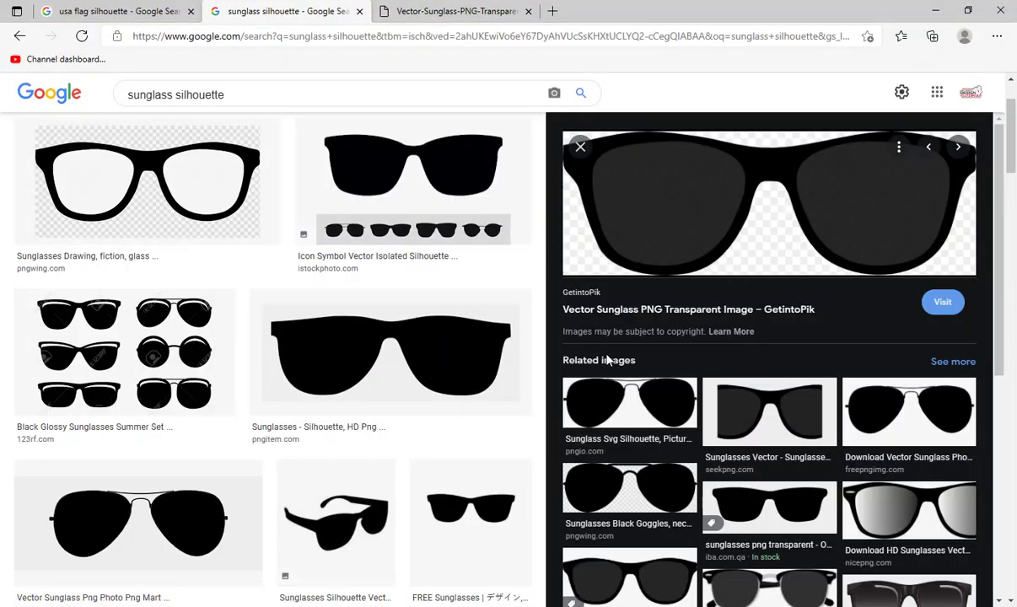
click(199, 503)
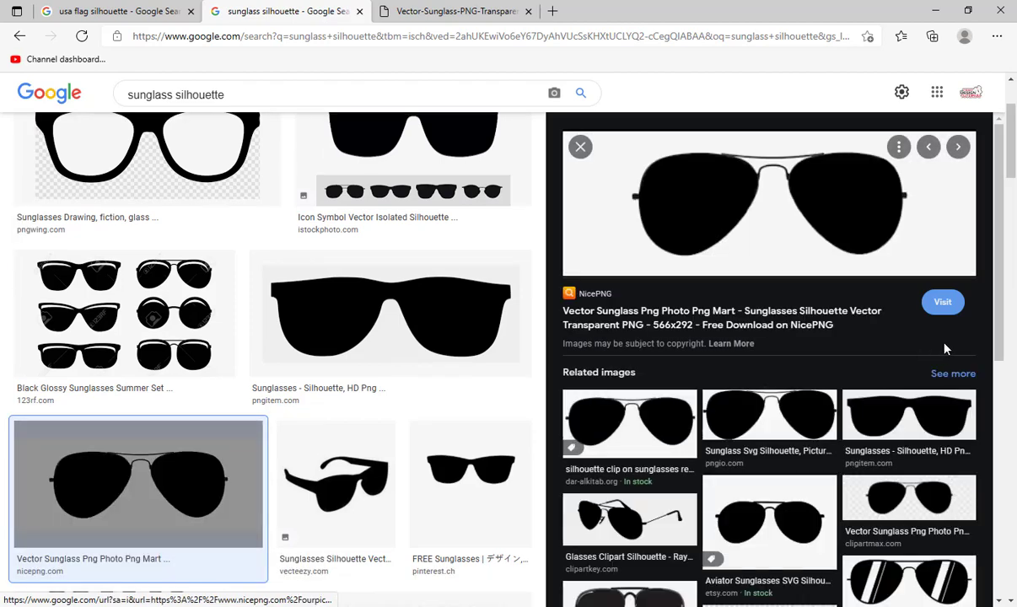
scroll(942, 359, down, 5)
click(906, 288)
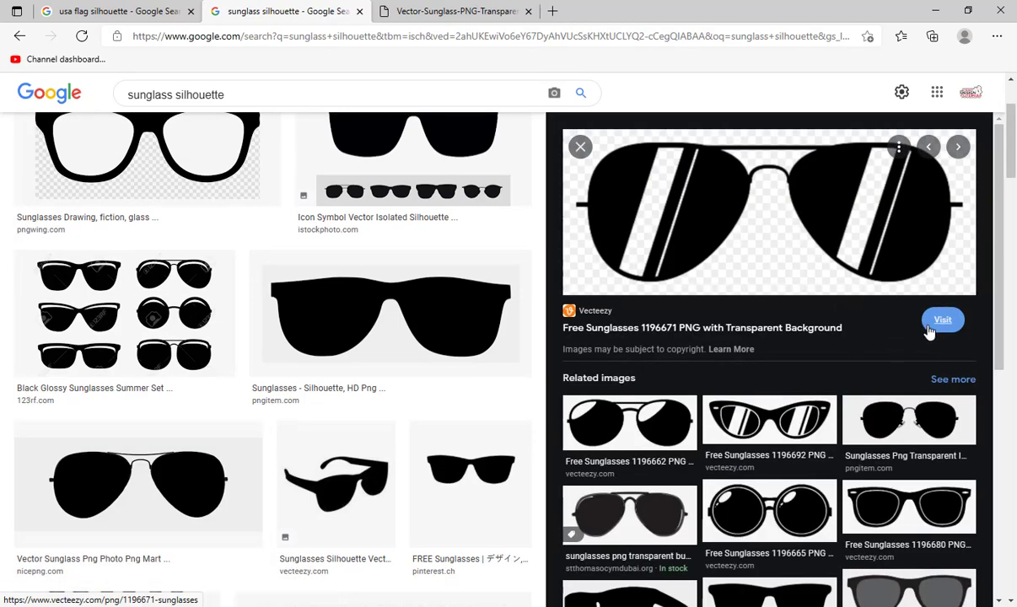
scroll(943, 326, down, 2)
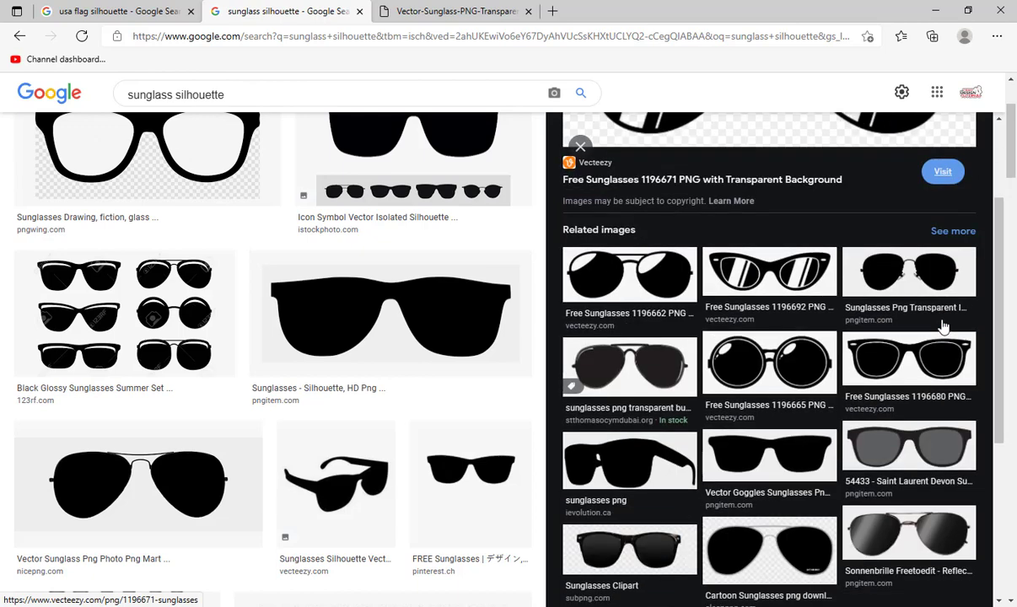
click(911, 444)
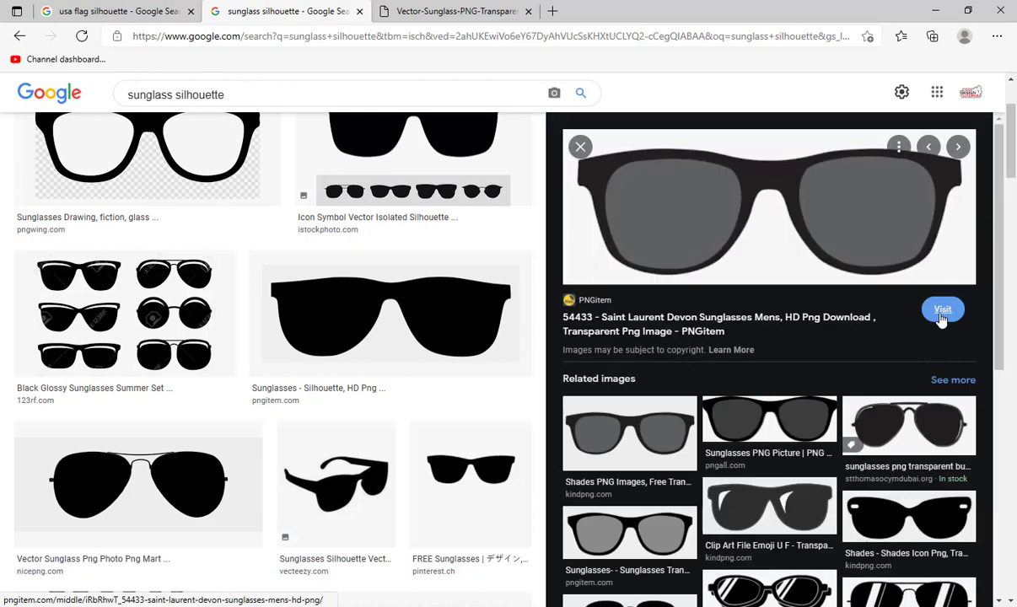
Open the PNGitem sunglasses picture on its own in a new tab and copy the image.
click(942, 312)
click(285, 12)
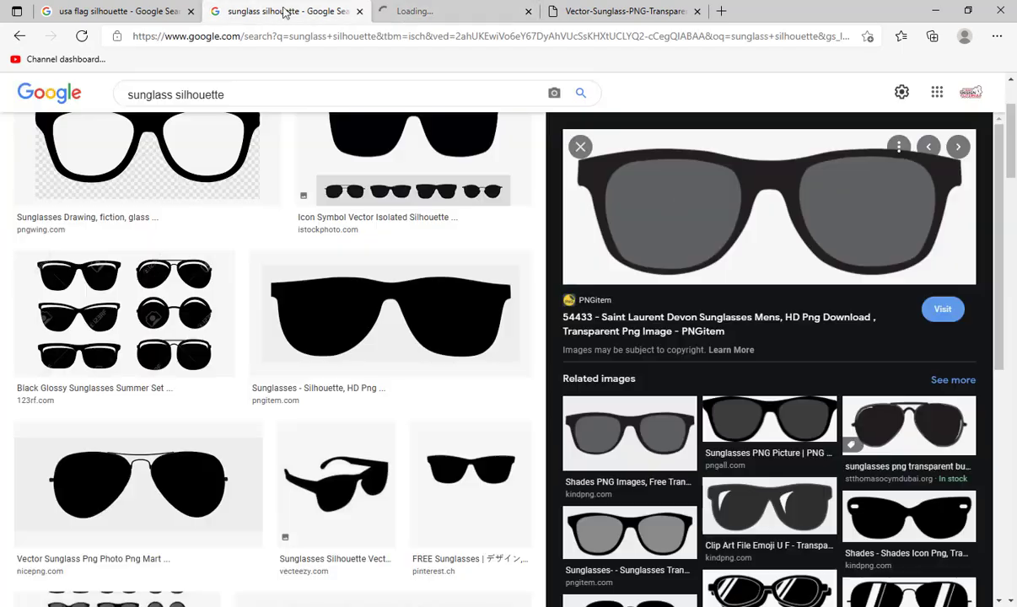
right_click(791, 229)
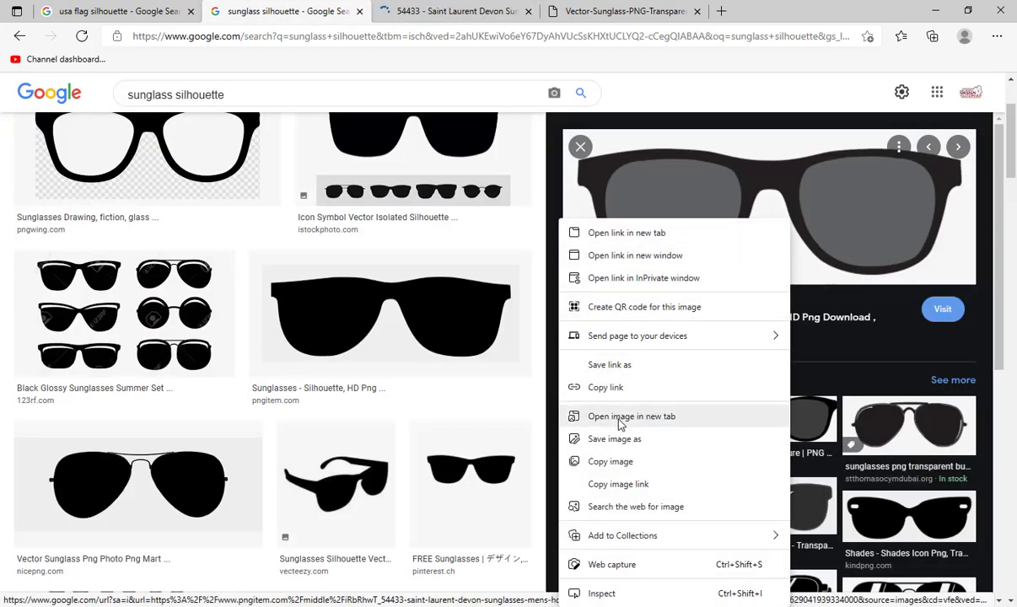
click(591, 395)
click(561, 8)
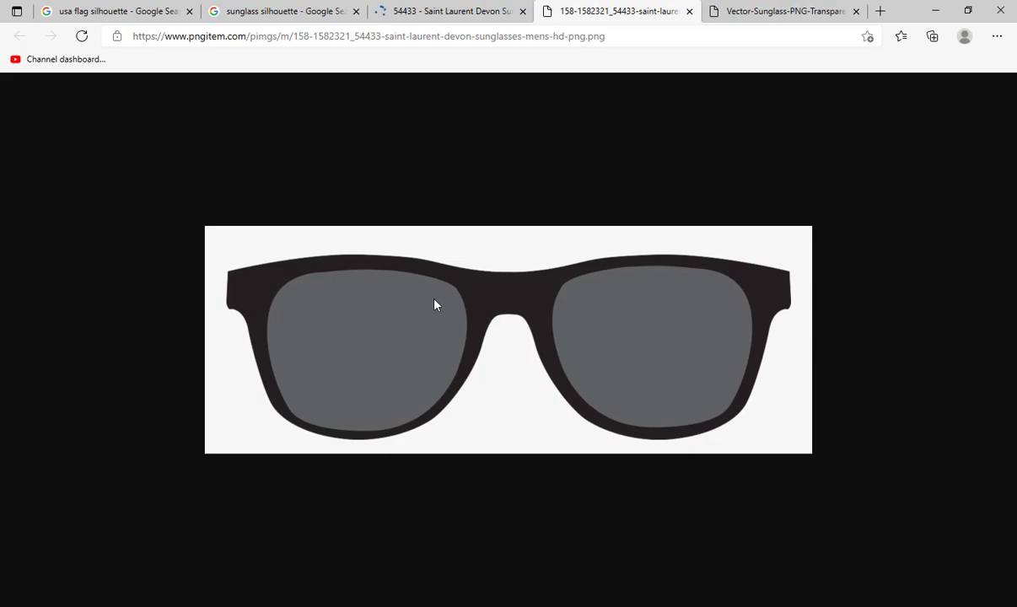
right_click(434, 301)
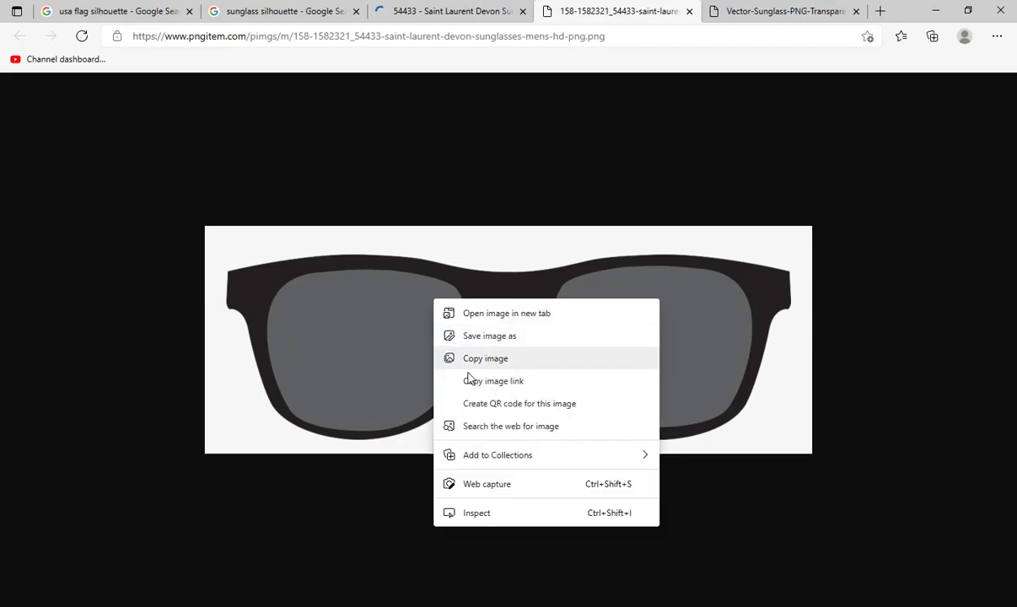
click(469, 368)
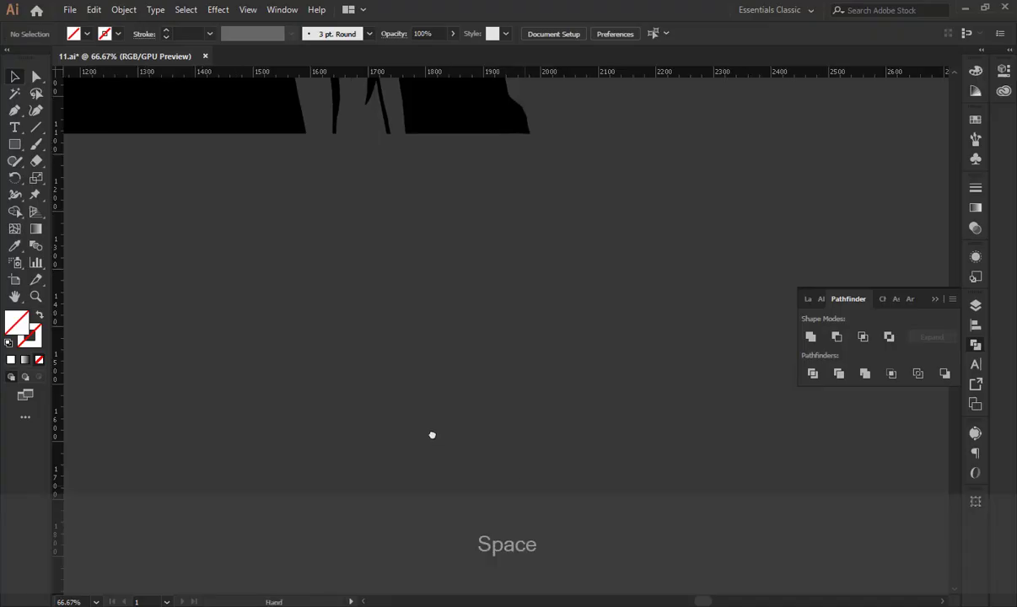
Switch to Illustrator and paste the sunglasses image into the empty area below the black line artwork.
drag(431, 431, 397, 368)
key(ctrl+v)
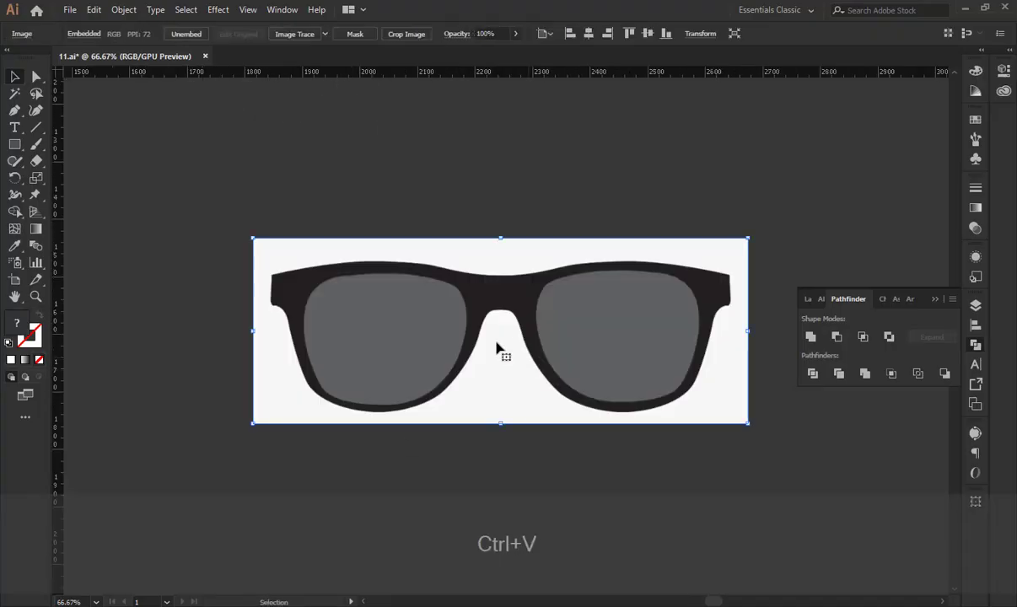
drag(498, 348, 464, 333)
Trace the sunglasses image starting from the High Fidelity Photo preset with 11 colors, and expand the tracing.
click(976, 432)
click(902, 270)
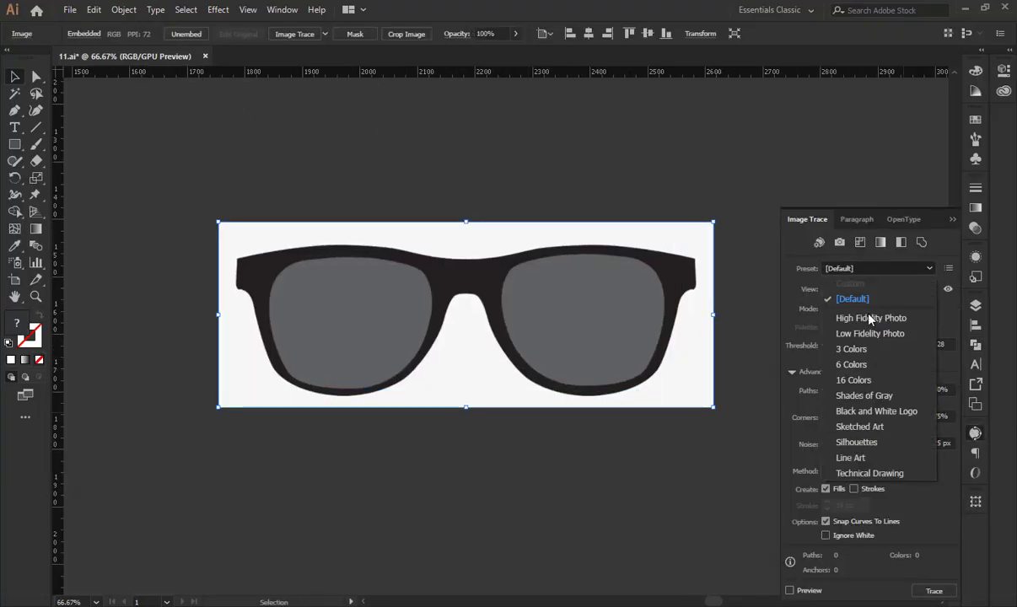
click(877, 319)
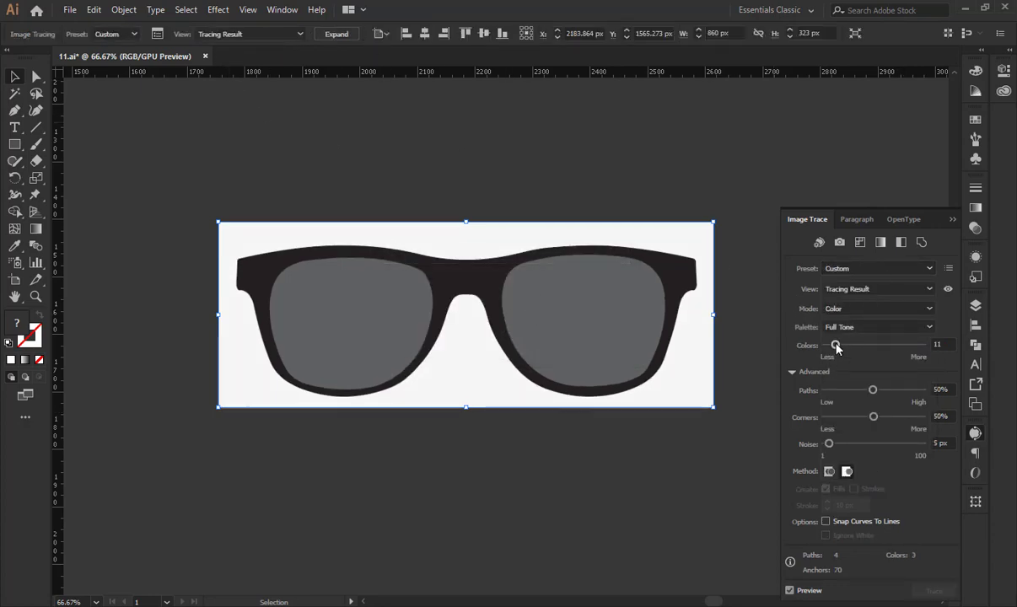
click(335, 33)
Ungroup the expanded sunglasses tracing and delete its light background shape.
right_click(505, 260)
click(533, 346)
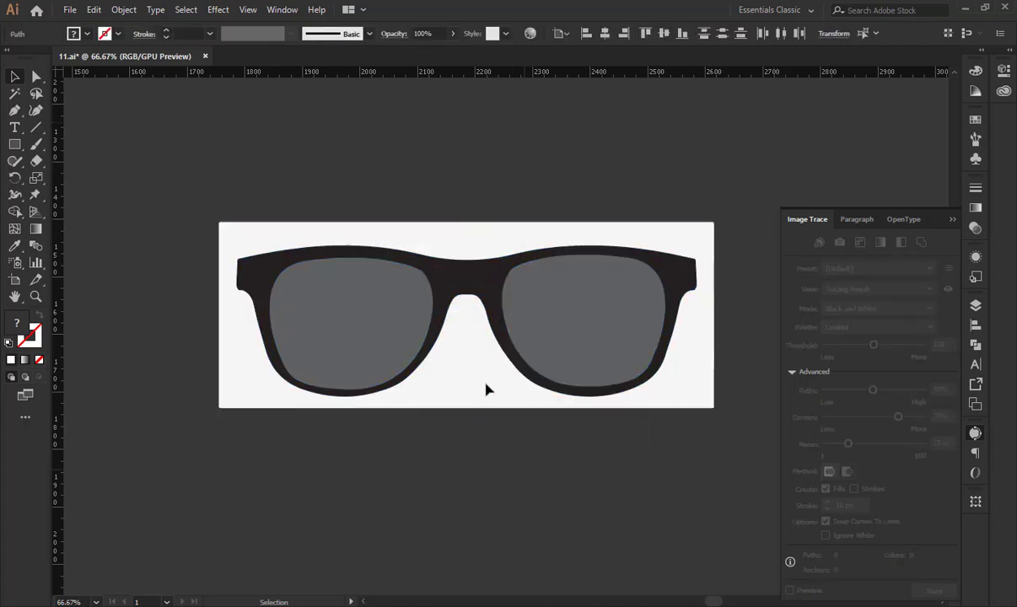
click(455, 356)
key(Delete)
drag(619, 365, 721, 438)
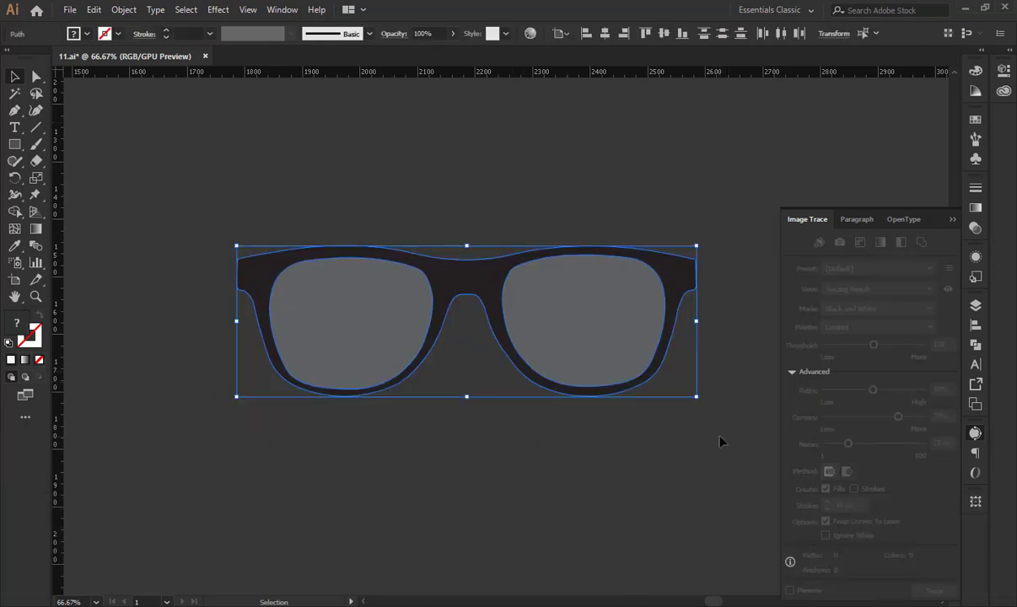
click(721, 439)
Recolour the sunglasses frame pure black by sampling the existing black with the Eyedropper, deselect it, and save the document.
click(432, 284)
key(space)
drag(67, 99, 555, 386)
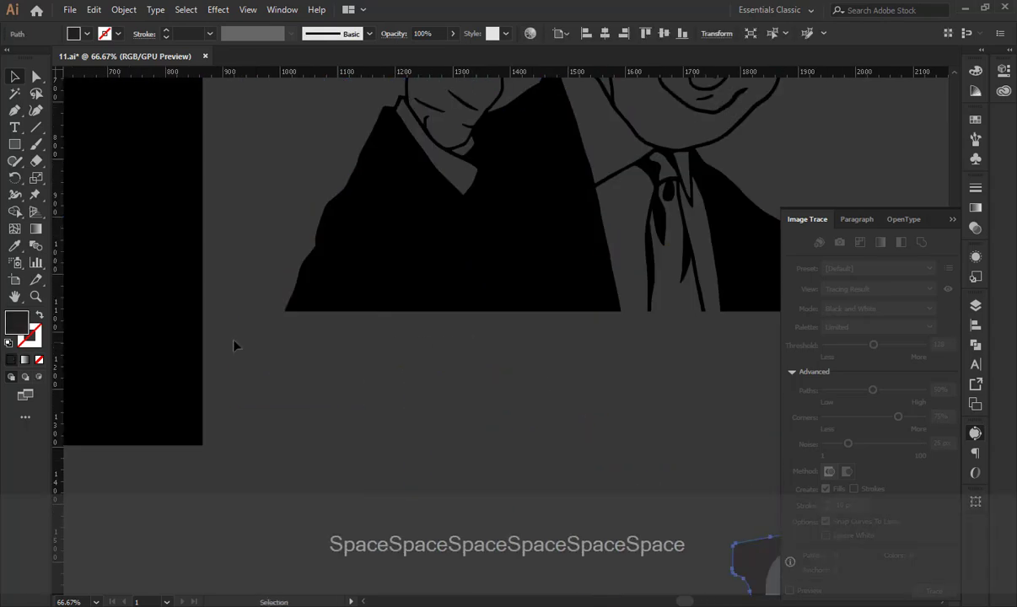
key(space)
drag(92, 267, 350, 388)
click(14, 245)
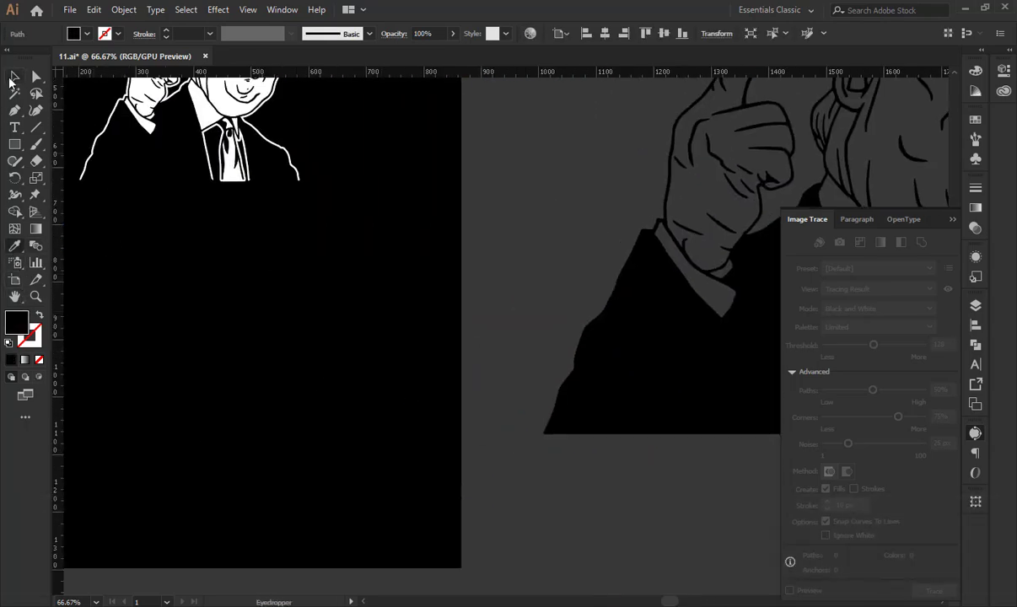
click(12, 79)
key(space)
drag(352, 190, 70, 43)
drag(716, 337, 308, 134)
click(609, 169)
key(ctrl+s)
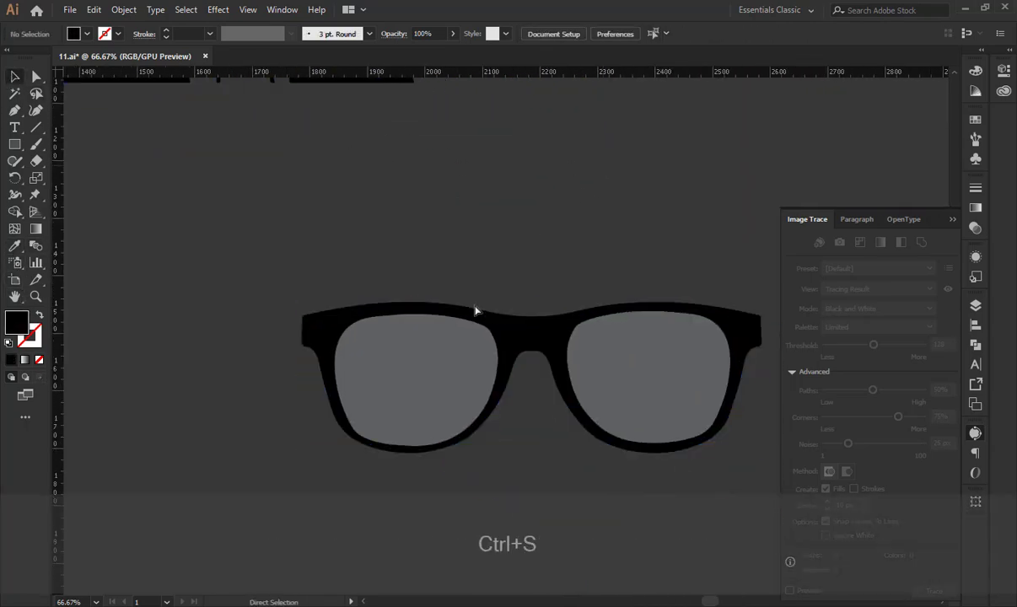
Switch to the browser, open the USA flag map image from the "usa flag silhouette" results separately, and copy it.
key(alt+Tab)
click(97, 11)
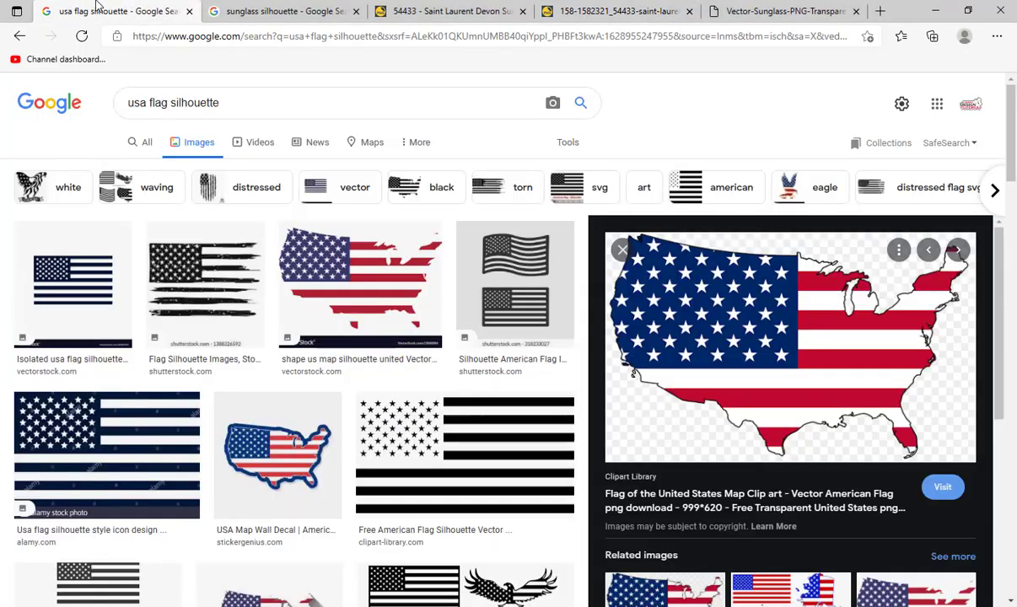
drag(233, 102, 122, 102)
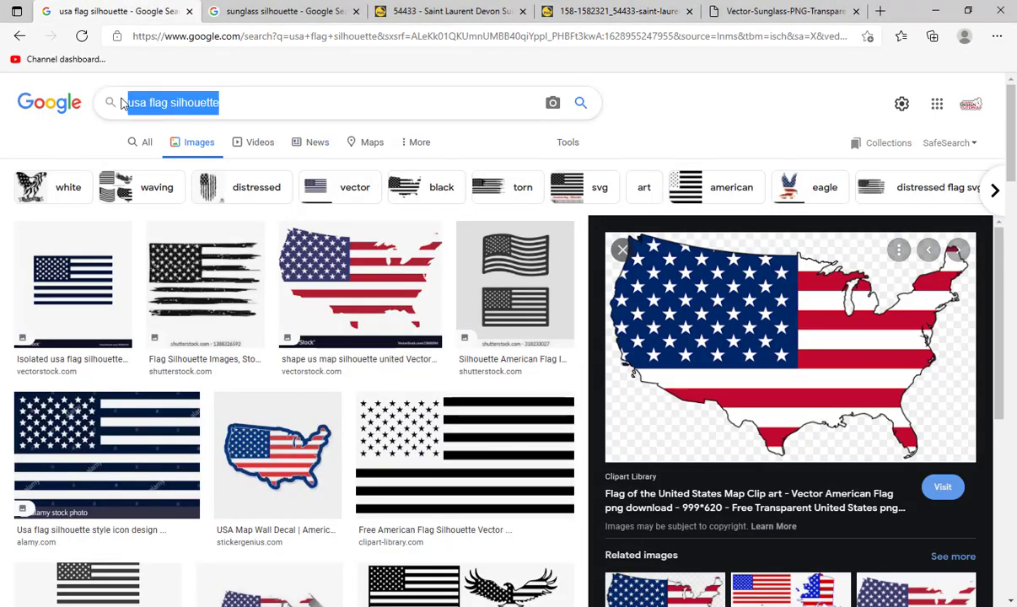
scroll(351, 170, down, 2)
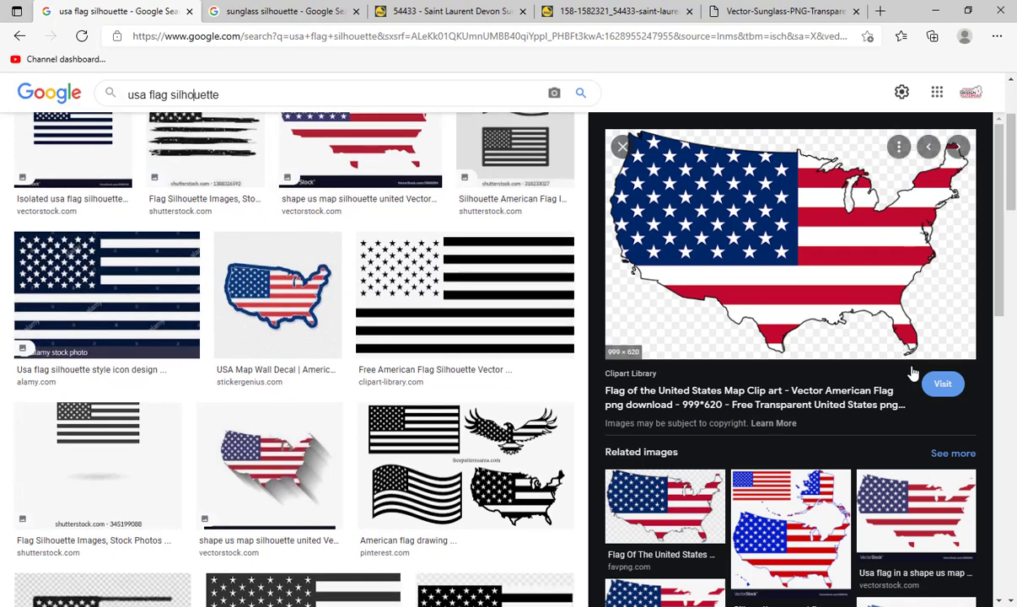
right_click(761, 229)
click(822, 417)
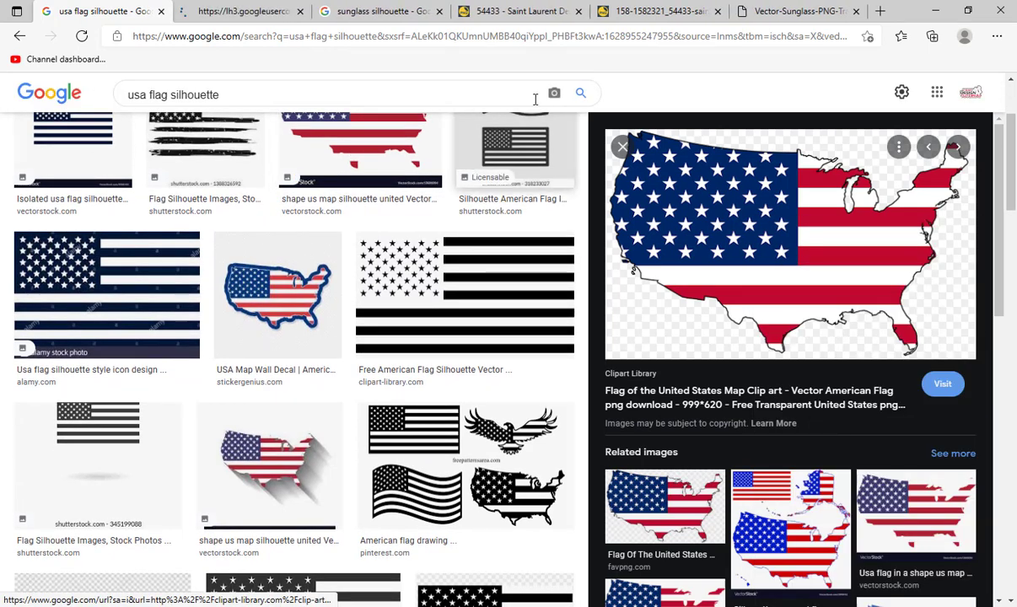
click(242, 12)
right_click(419, 246)
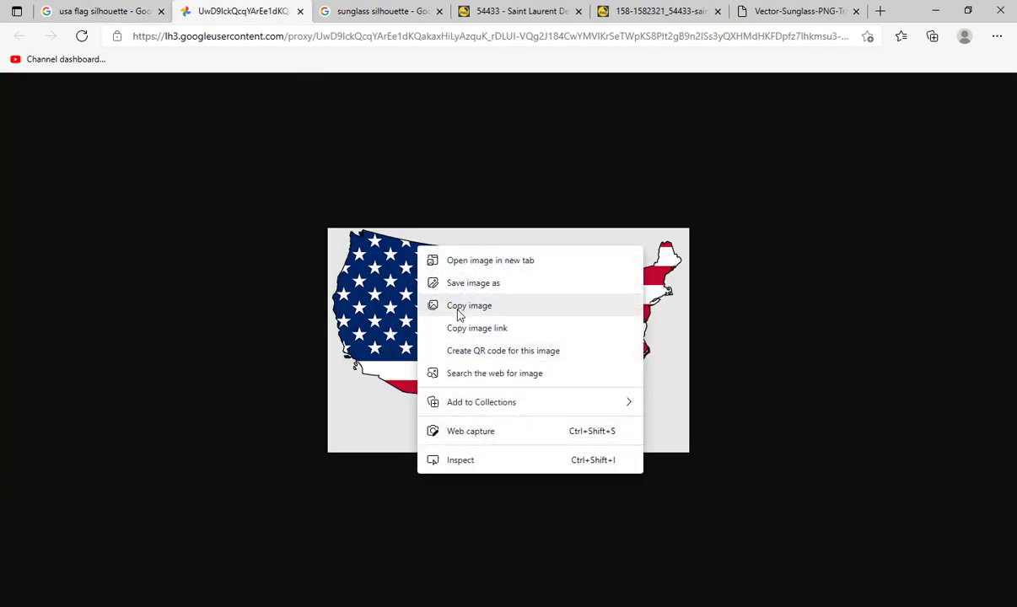
click(459, 306)
Switch to Illustrator, paste the USA flag map image, and place it between the black line artwork and the sunglasses.
key(alt+Tab)
key(alt+Tab)
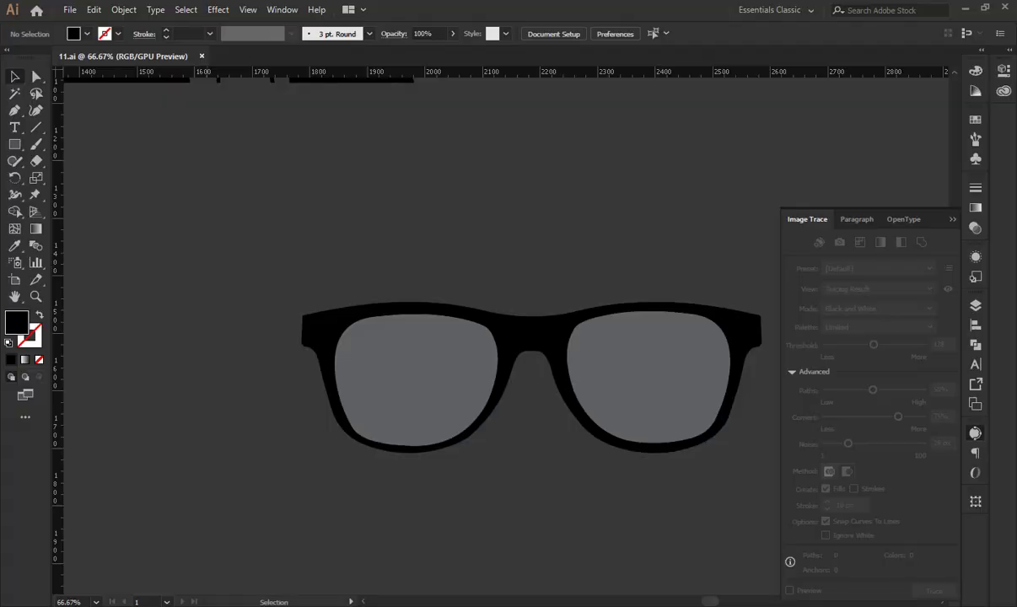
key(ctrl+v)
drag(485, 389, 311, 297)
key(space)
drag(322, 341, 368, 455)
drag(381, 345, 314, 288)
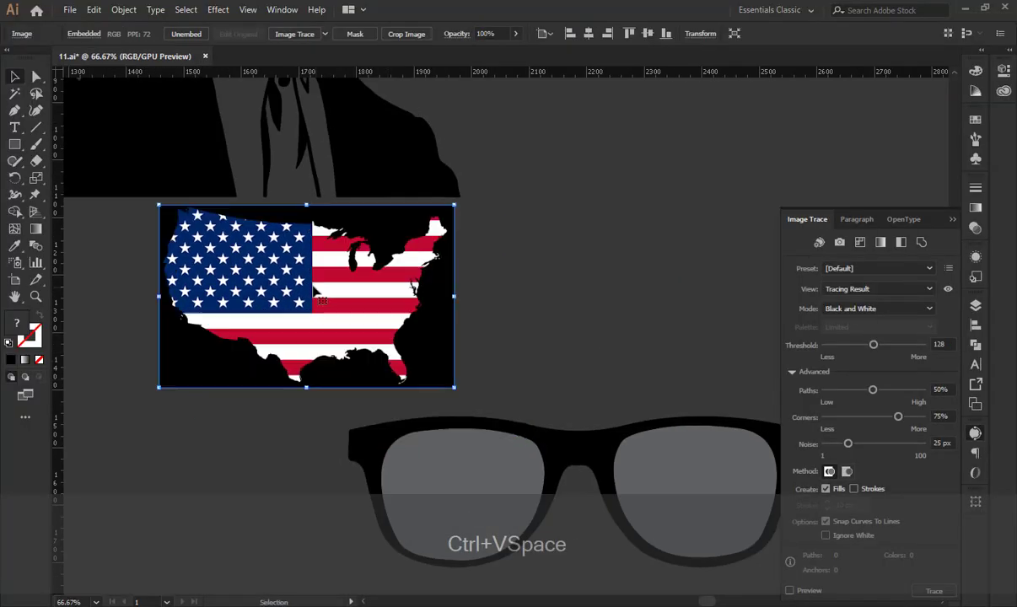
Trace the flag map image starting from the High Fidelity Photo preset with 13 colors, and expand the tracing.
click(863, 268)
click(865, 321)
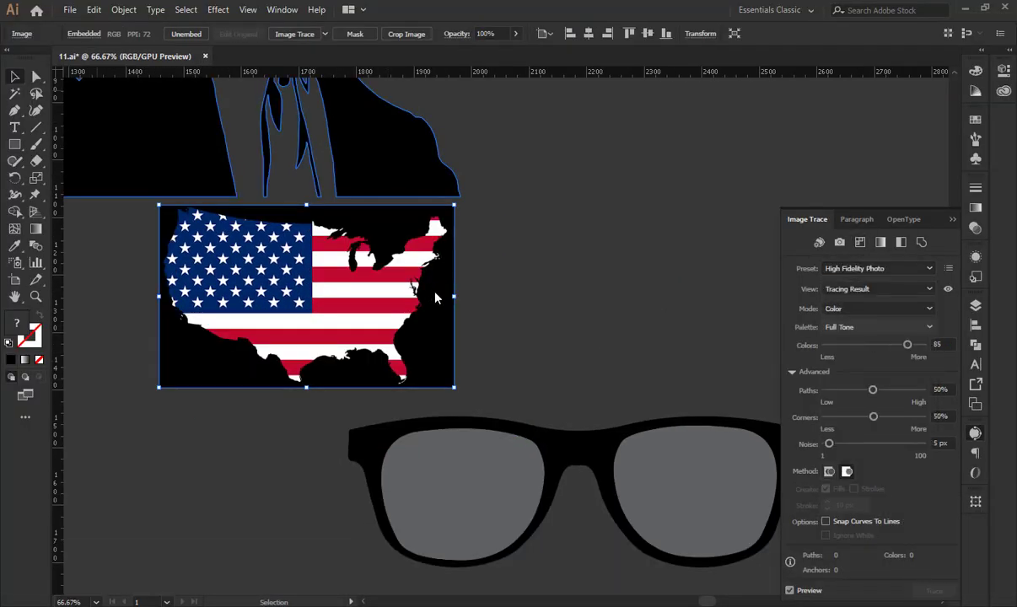
click(838, 346)
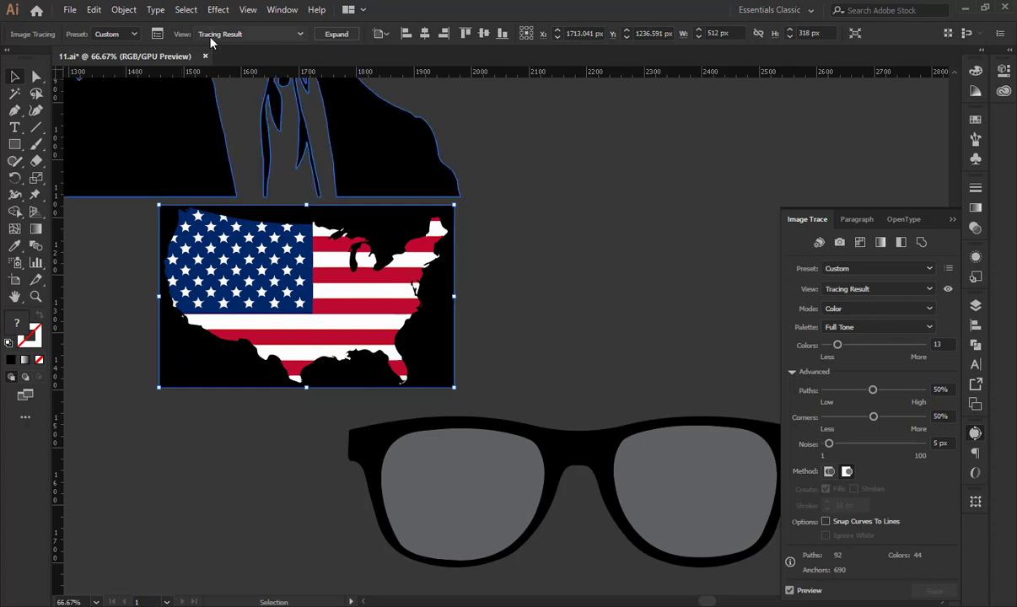
click(336, 35)
Isolate the expanded flag map group, delete its black background shapes, and leave isolation.
double_click(355, 219)
click(381, 226)
key(Delete)
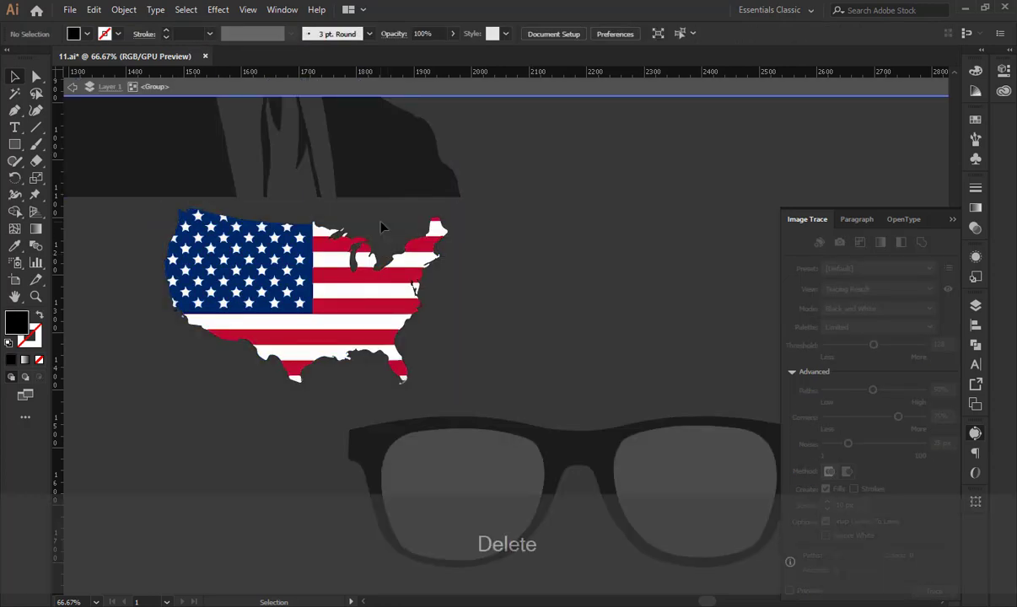
double_click(499, 259)
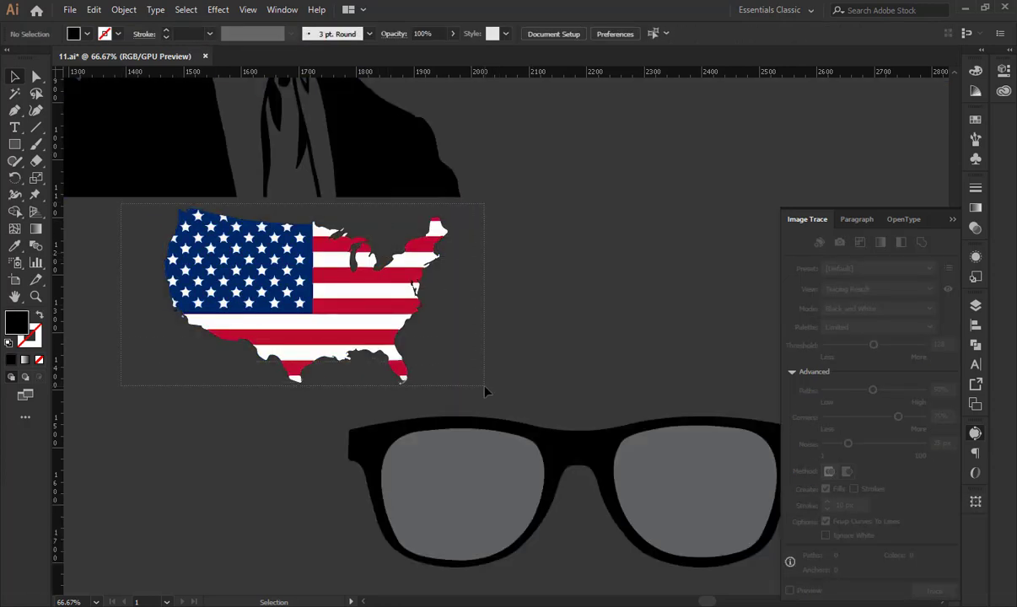
Group the flag map pieces and place a duplicate of the group over the sunglasses.
drag(484, 392, 491, 402)
key(ctrl+g)
click(567, 338)
drag(545, 343, 426, 224)
drag(232, 207, 400, 405)
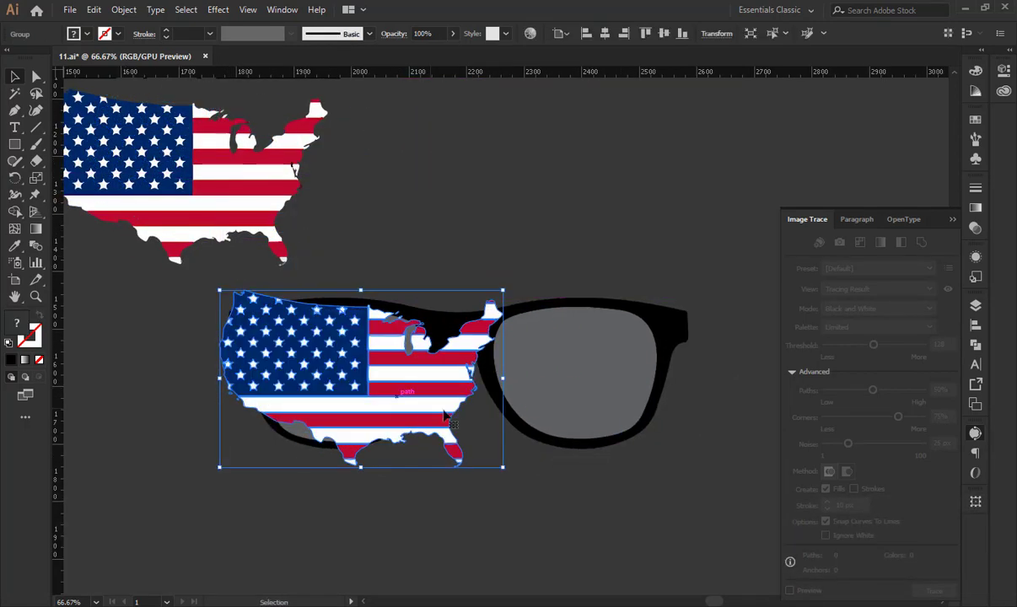
Enlarge the duplicate flag map proportionally and reposition it until it covers both sunglasses lenses.
drag(505, 379, 764, 387)
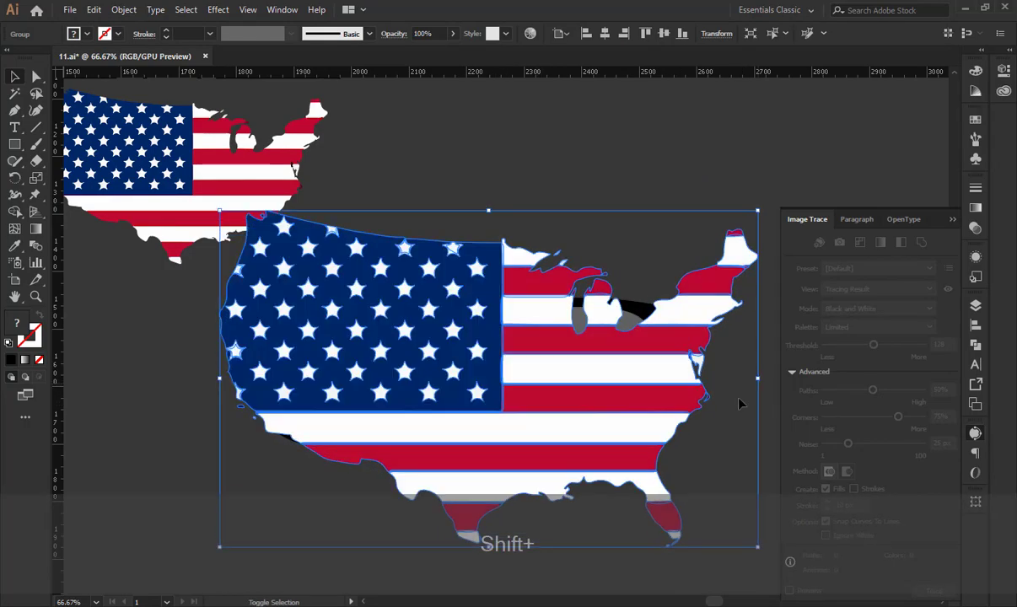
drag(650, 460, 649, 447)
drag(569, 448, 560, 471)
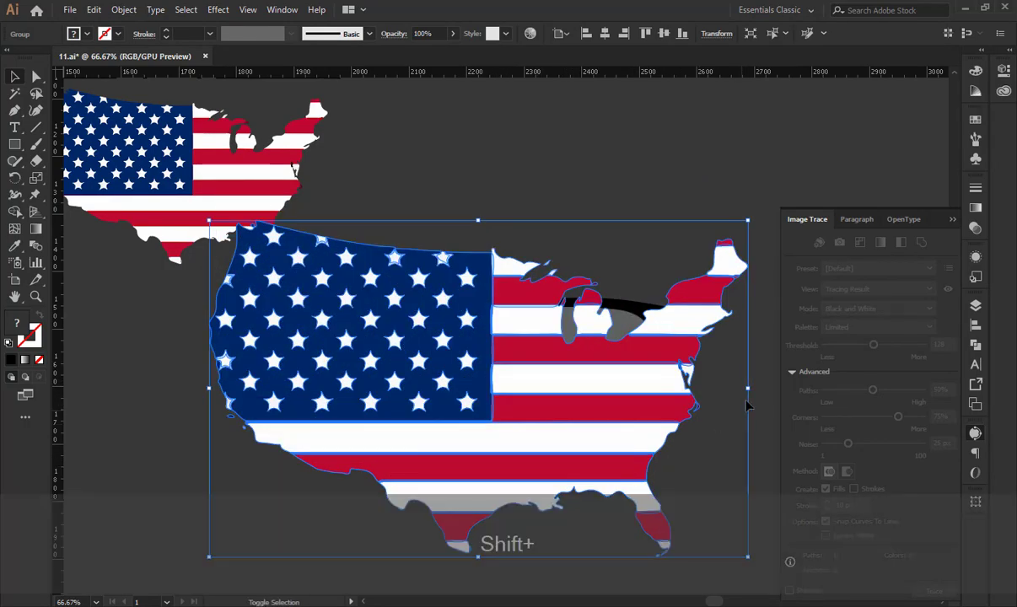
drag(749, 390, 774, 389)
drag(639, 457, 644, 436)
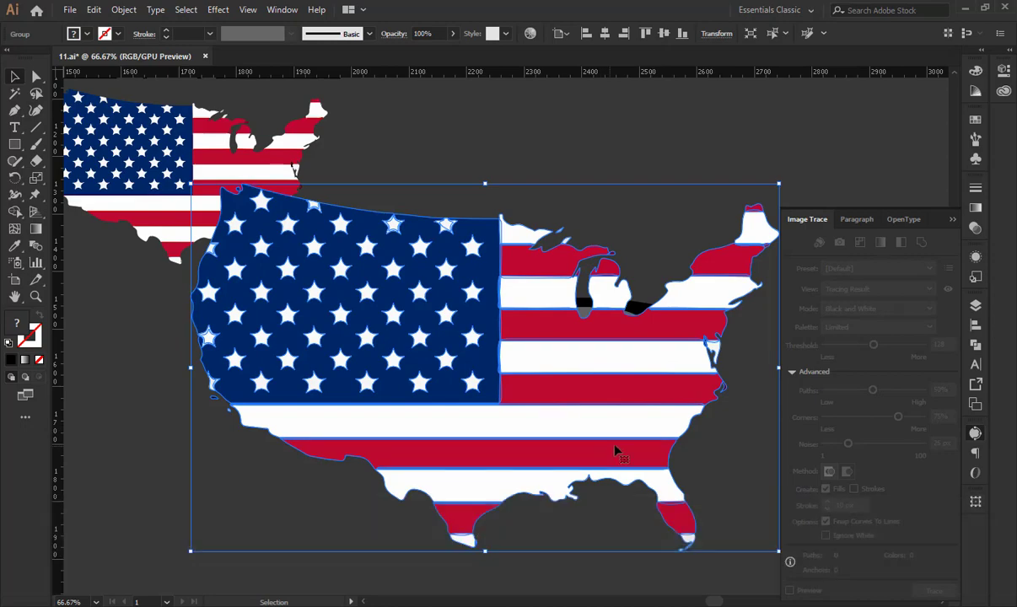
drag(485, 183, 485, 167)
Place a spare copy of the enlarged flag map beside it and move the other one down off the sunglasses.
key(ctrl+minus)
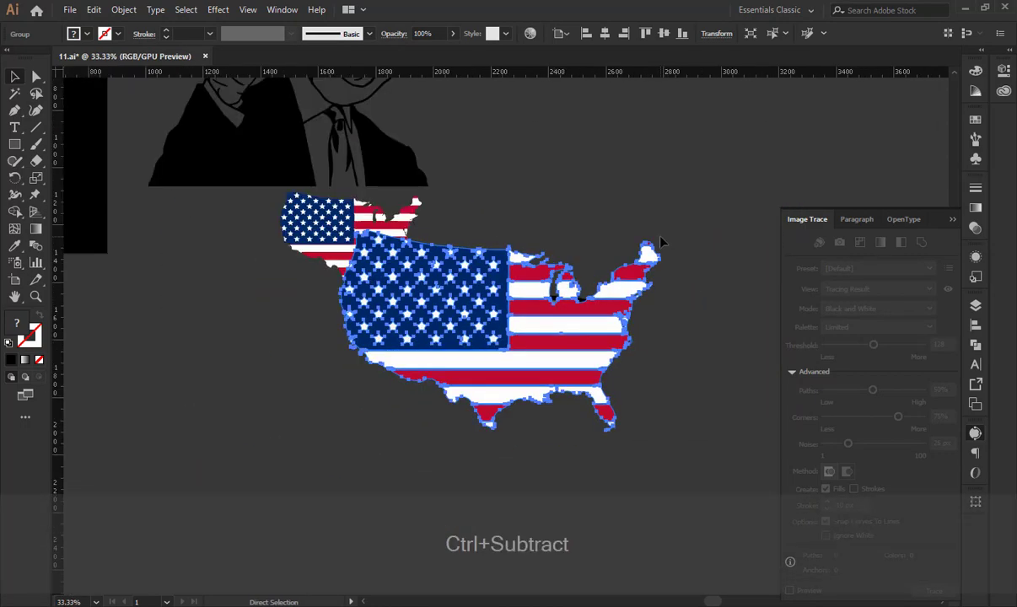
drag(505, 253, 258, 406)
drag(523, 347, 516, 468)
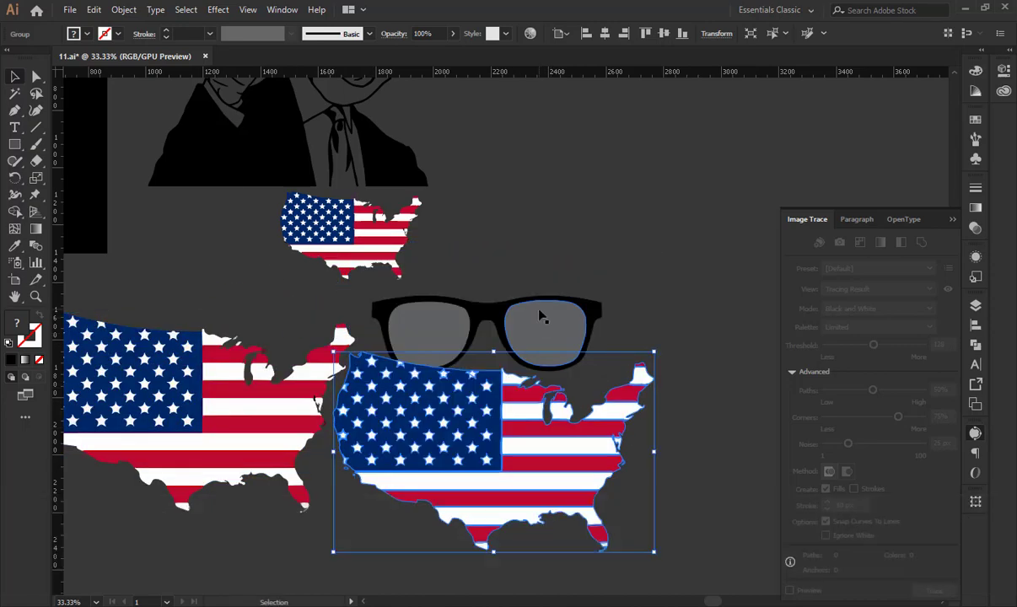
Duplicate the complete sunglasses into the empty area beside the line artwork and group the copy.
click(540, 313)
drag(430, 277, 648, 179)
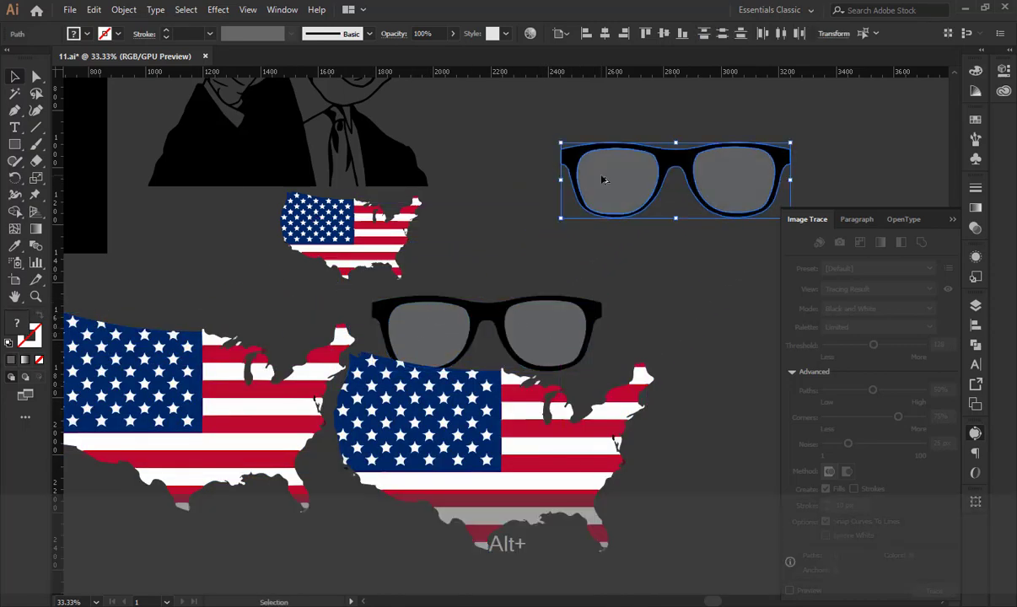
key(ctrl+g)
Group the two grey lenses of the original sunglasses, cut them, and paste them in front in the same place.
click(434, 349)
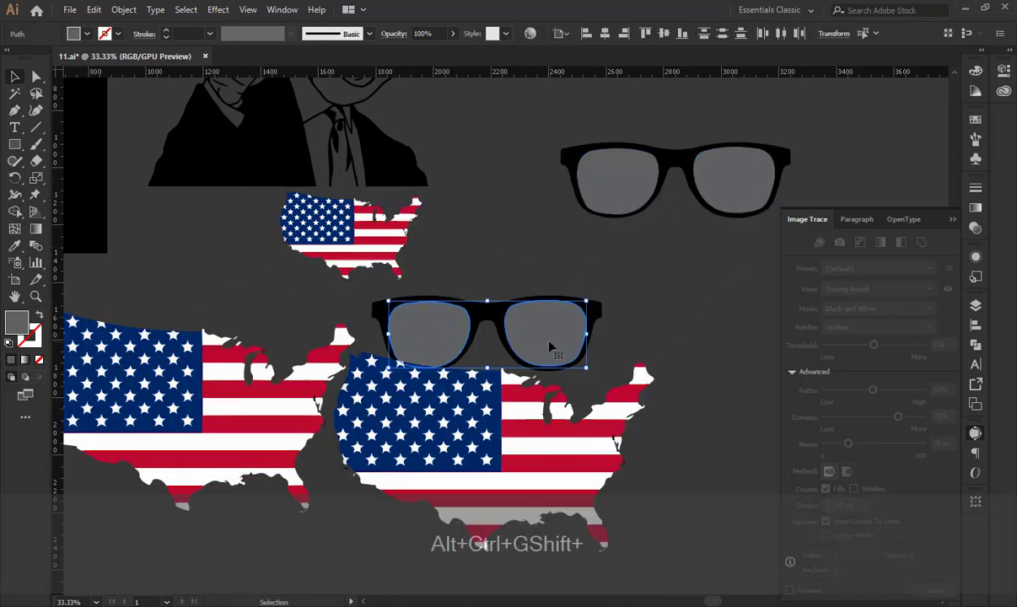
key(ctrl+g)
key(ctrl+x)
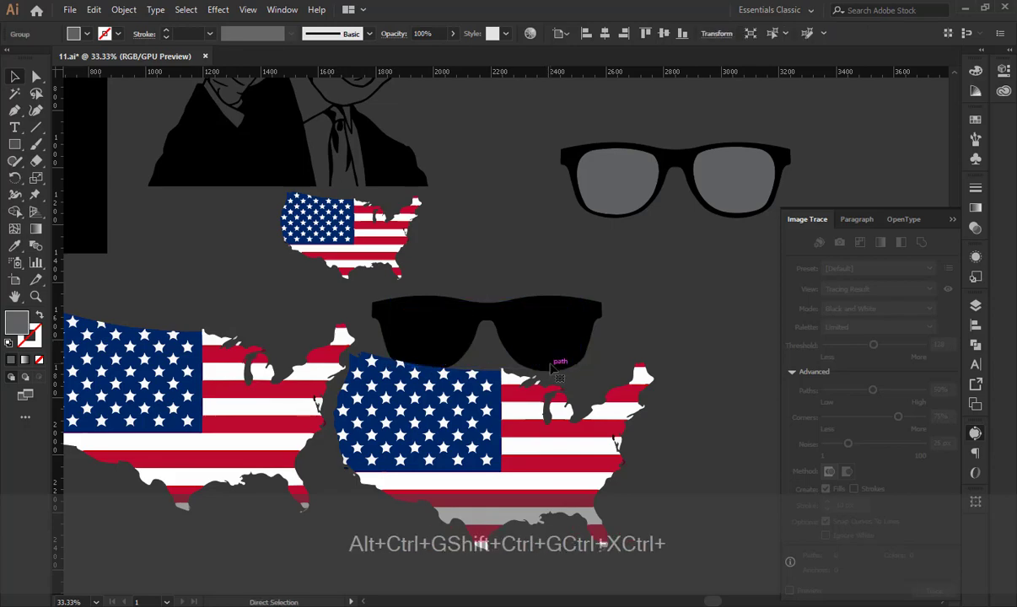
key(ctrl+f)
Position the enlarged flag map behind the lenses with stars under one lens and stripes under the other, dismissing the trial notice.
drag(575, 478, 598, 352)
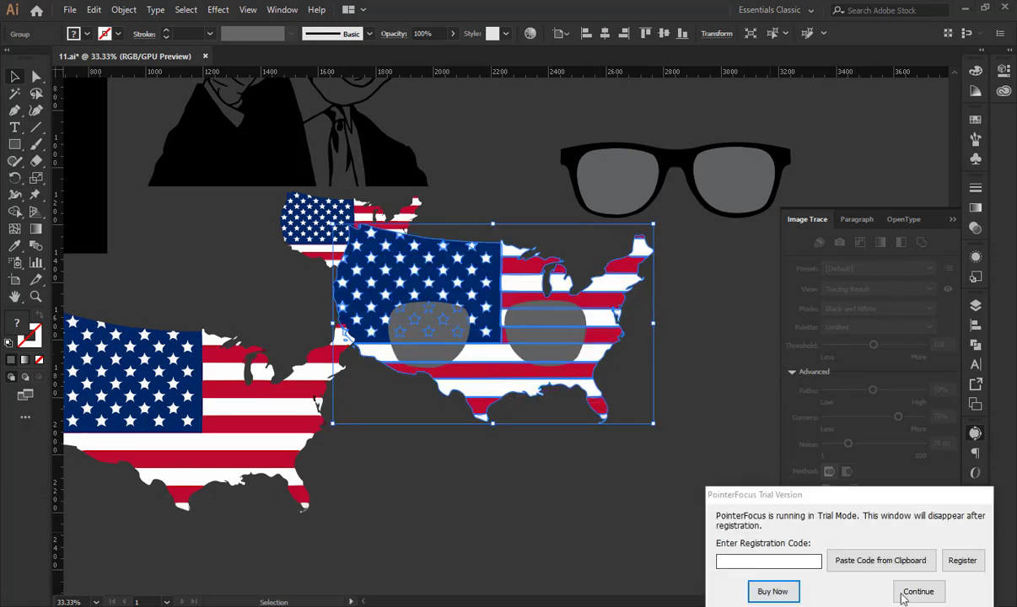
click(904, 597)
click(581, 472)
drag(478, 384, 492, 388)
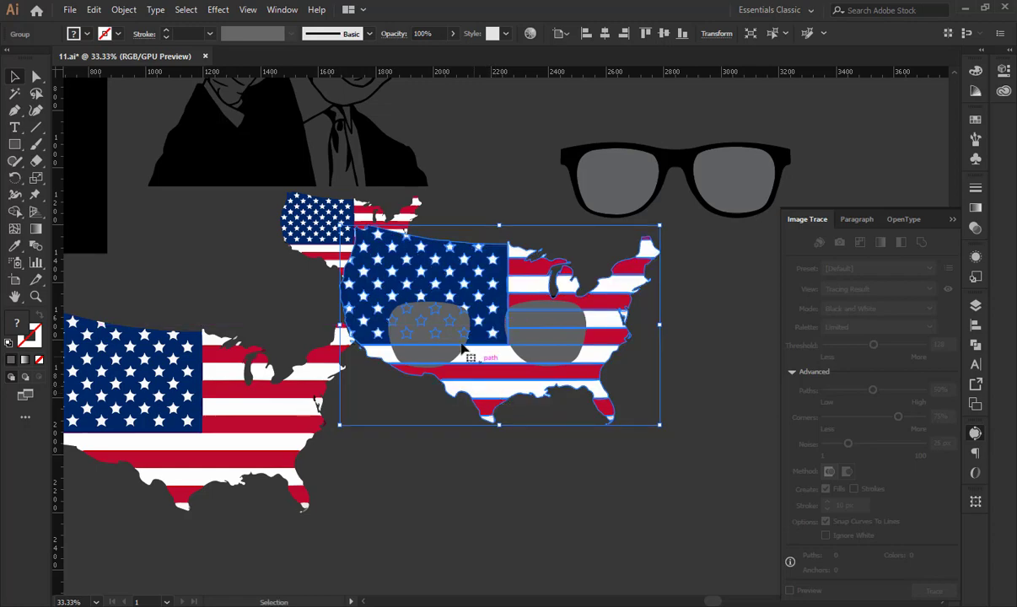
Turn the two grey lenses into a compound path and use it as a clipping mask on the enlarged flag map.
click(462, 428)
click(438, 350)
key(ctrl+8)
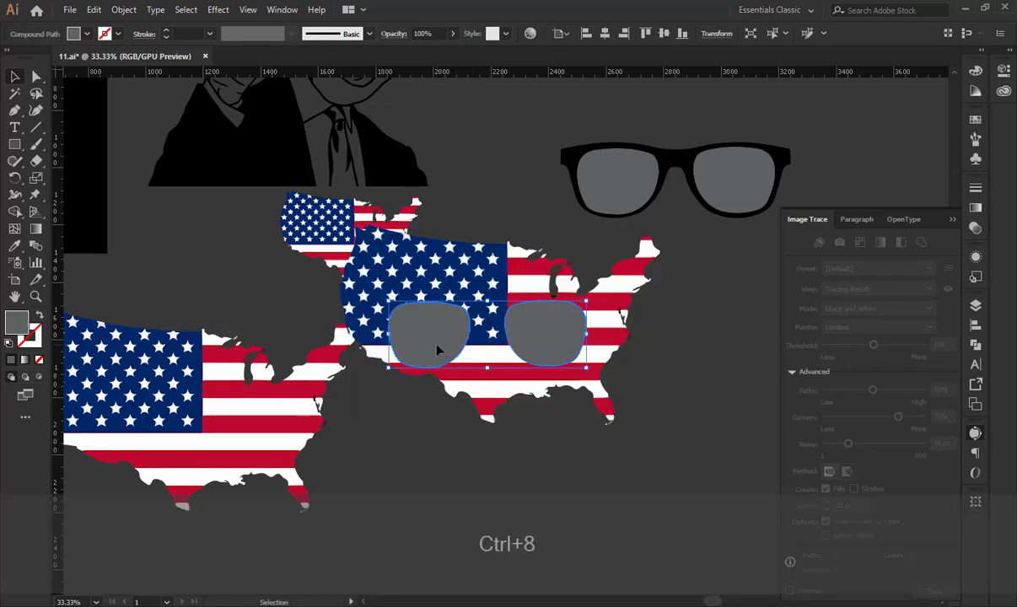
shift+click(440, 241)
right_click(440, 251)
click(499, 372)
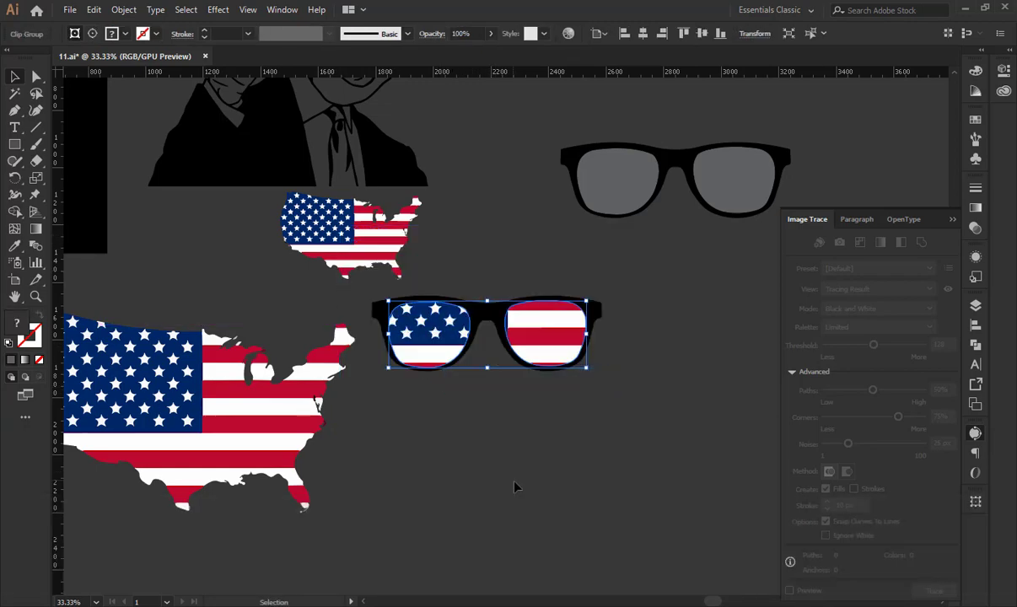
Group the flag-lens sunglasses with their frame and place a copy over the white caricature on the black artboard.
drag(476, 471, 486, 510)
drag(381, 311, 605, 448)
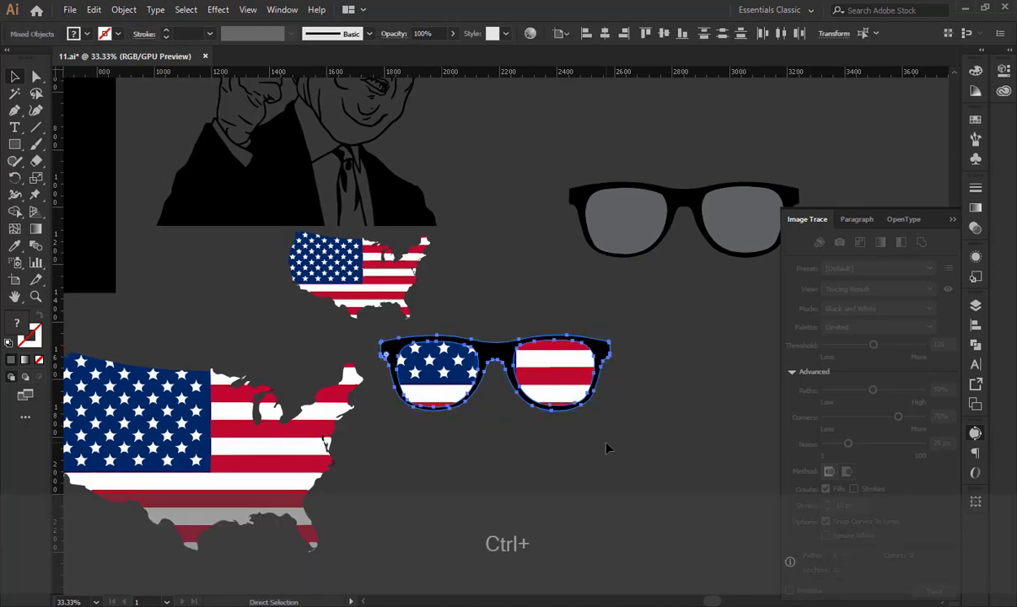
key(ctrl+g)
click(528, 438)
drag(527, 376, 108, 157)
drag(273, 284, 630, 555)
drag(497, 434, 460, 337)
Scale the flag sunglasses down to face size and place them over the caricature's eyes.
key(ctrl+plus)
key(ctrl+plus)
key(ctrl+plus)
key(ctrl+plus)
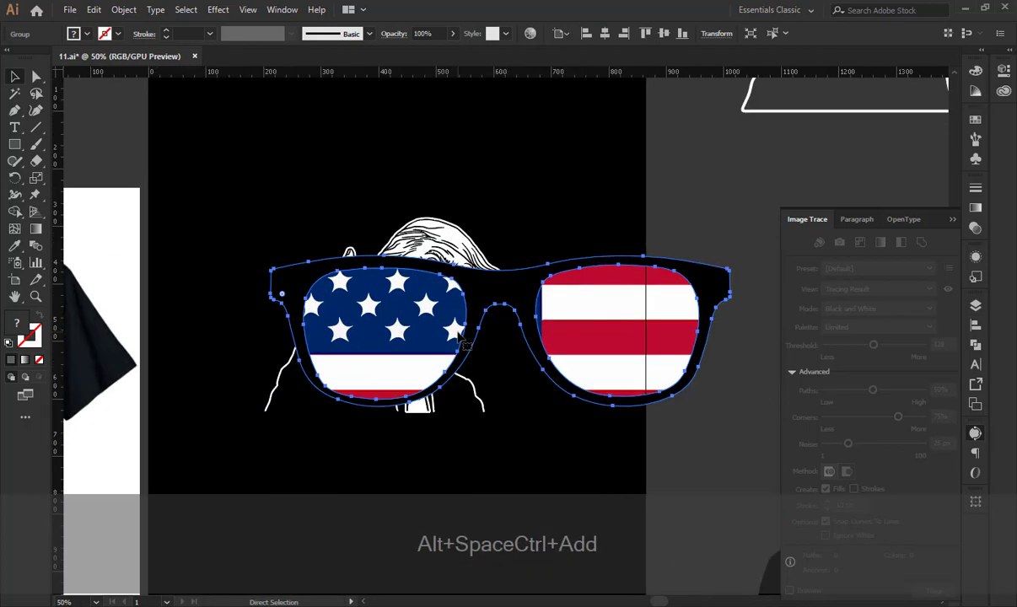
drag(499, 160, 507, 311)
drag(498, 321, 371, 140)
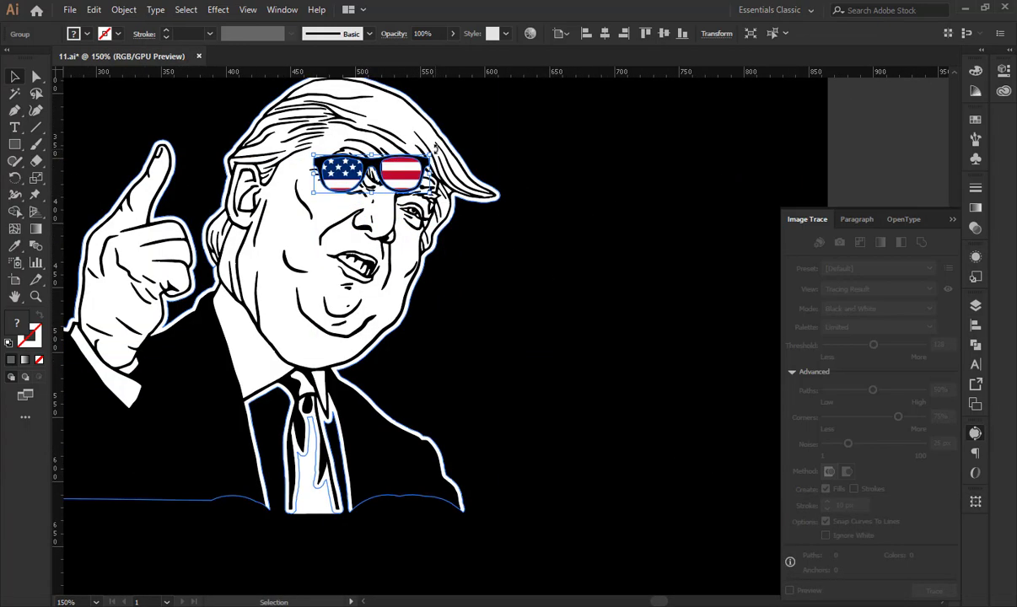
Rotate the sunglasses clockwise to follow the face's tilt and enlarge them slightly from the centre to cover both eyes.
drag(438, 164, 406, 219)
click(518, 266)
key(space)
drag(441, 266, 517, 369)
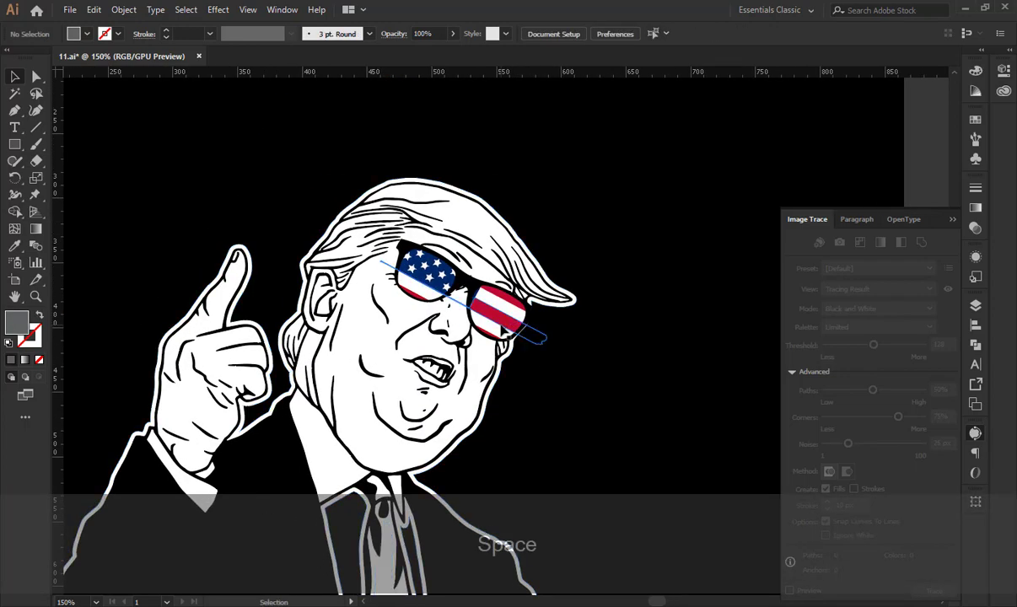
click(501, 325)
drag(547, 292, 549, 302)
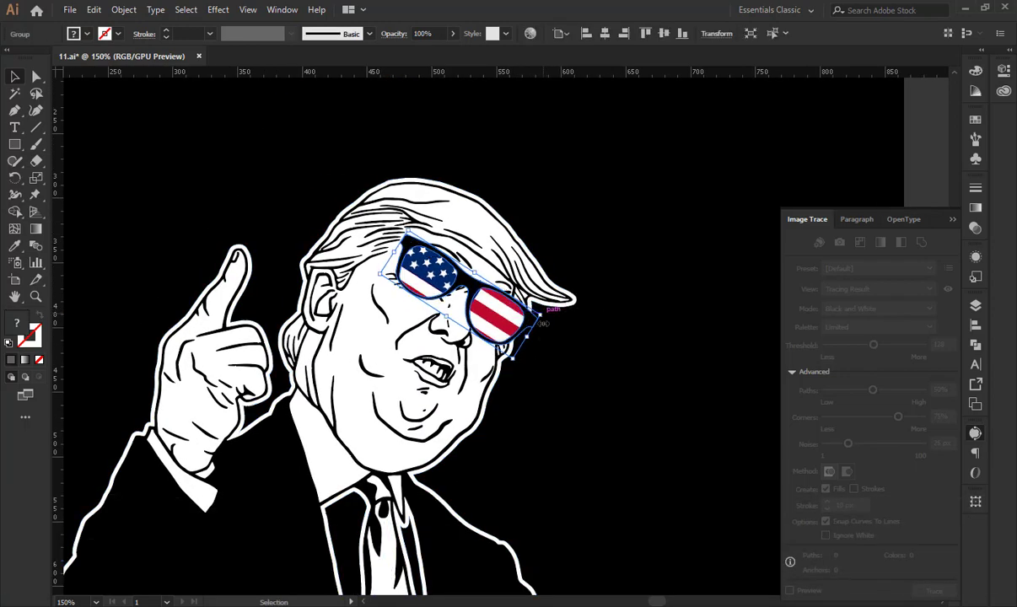
key(shift)
mouse_move(526, 338)
mouse_down()
mouse_move(516, 332)
mouse_move(526, 352)
mouse_move(501, 345)
mouse_move(540, 337)
mouse_up()
click(569, 353)
Rotate the sunglasses slightly counter-clockwise and shift them a little toward the face's outer edge.
key(space)
click(598, 364)
key(ctrl+minus)
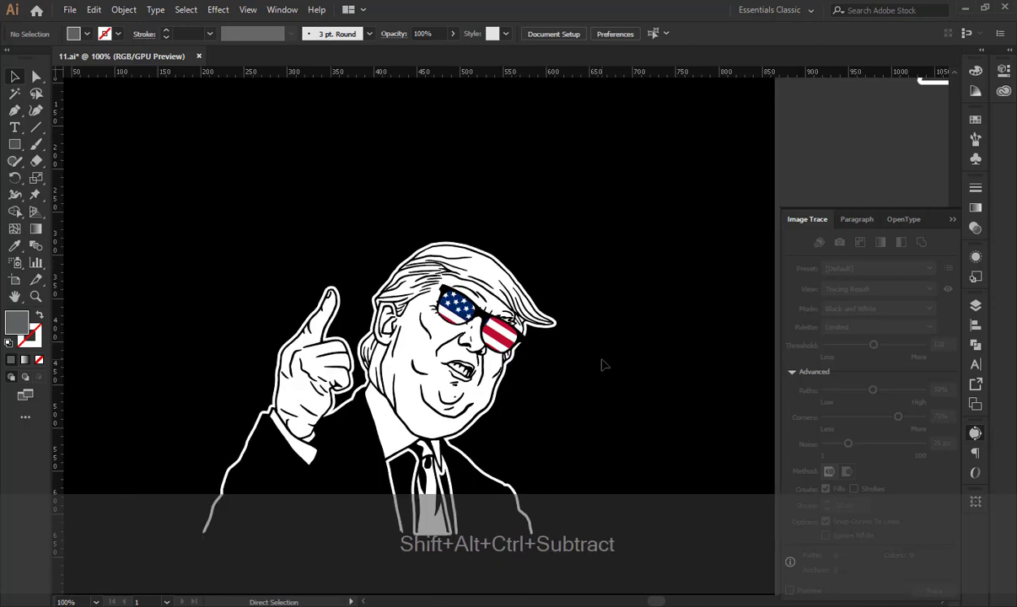
key(ctrl+minus)
key(ctrl+plus)
key(ctrl+plus)
key(space)
drag(540, 363, 518, 267)
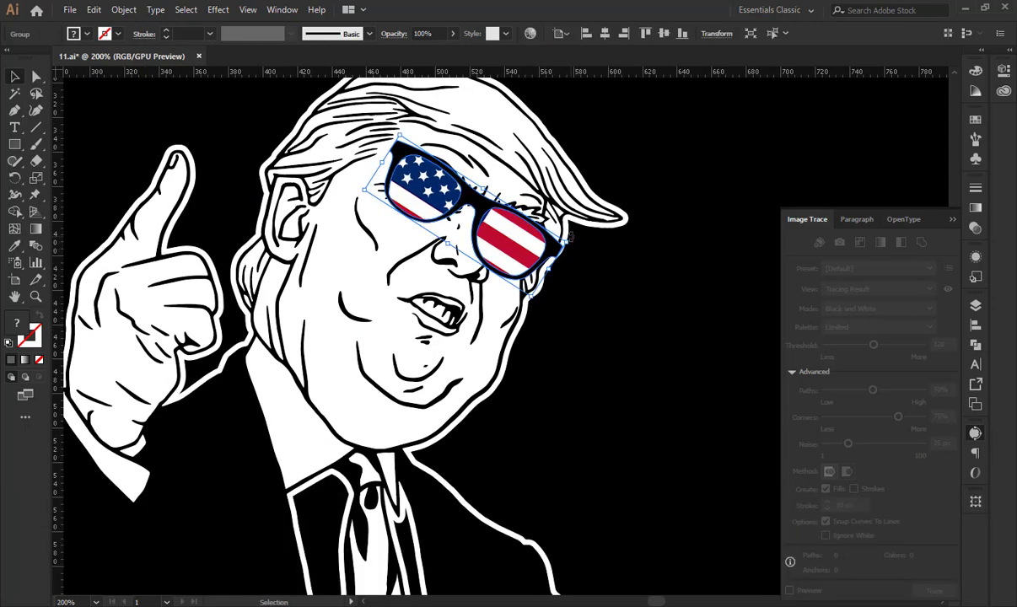
drag(570, 236, 573, 217)
drag(528, 244, 538, 240)
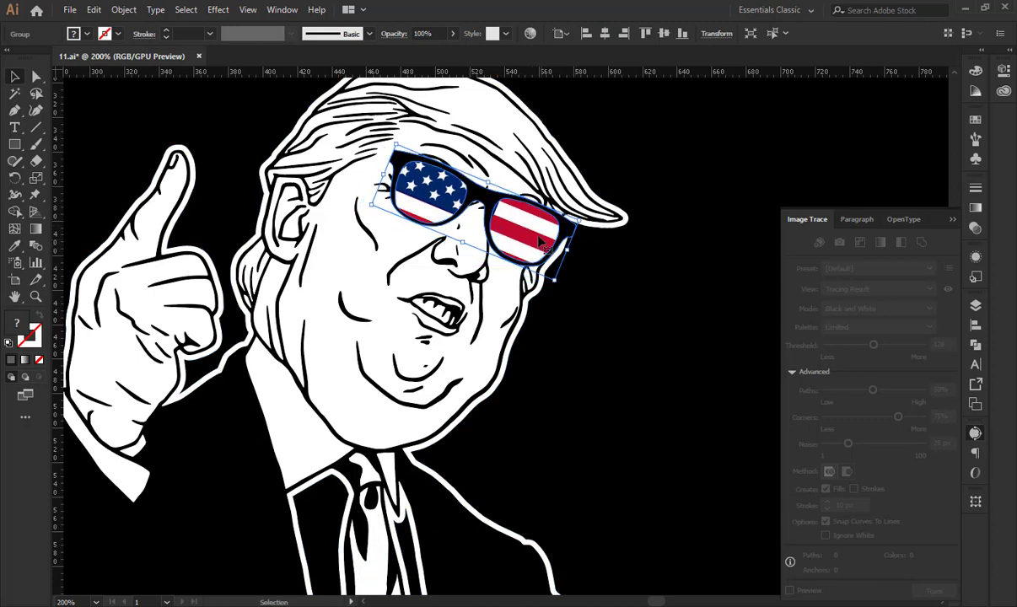
Rotate the sunglasses slightly clockwise, nudge them sideways, and enlarge them proportionally from the centre to span the face.
drag(586, 218, 586, 228)
key(Left)
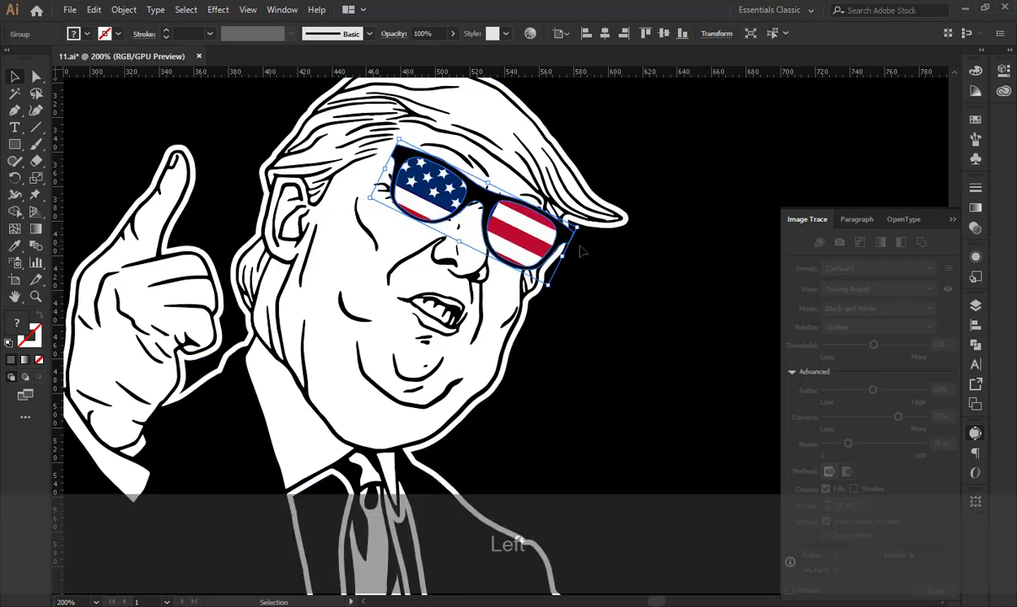
key(Right)
key(Right)
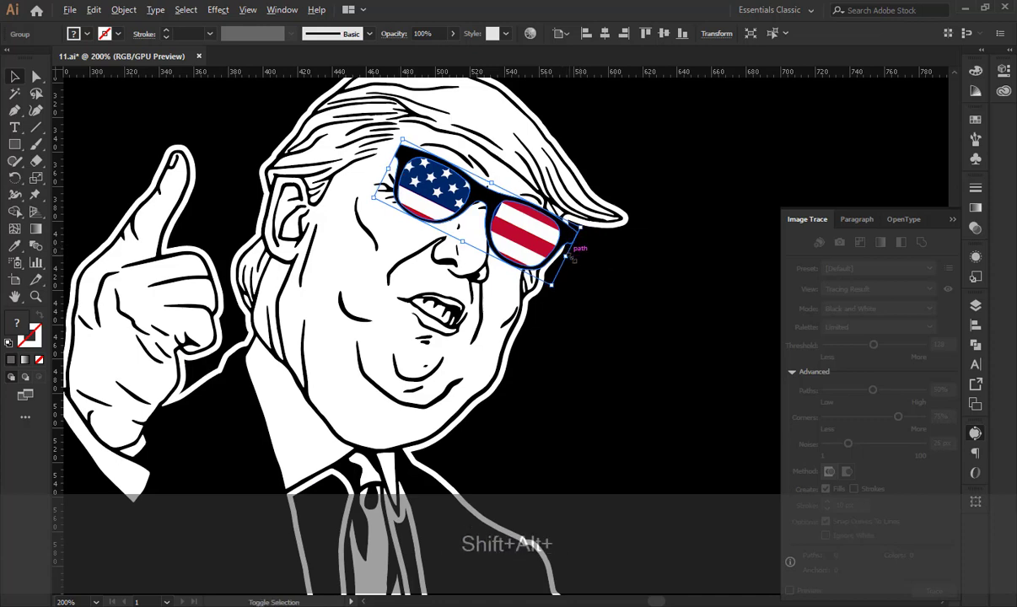
drag(571, 258, 587, 269)
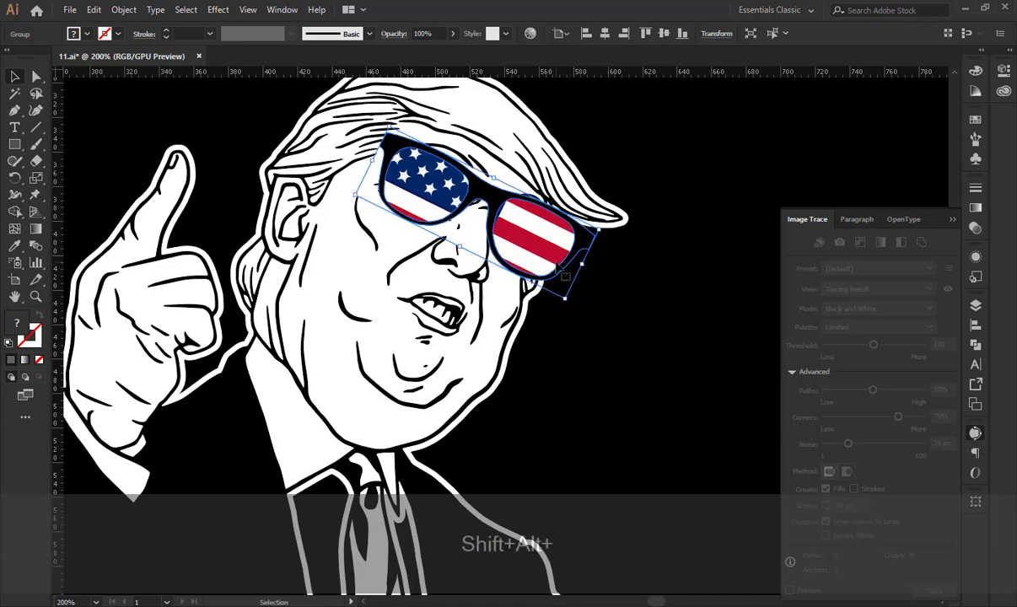
Nudge the sunglasses sideways and down, rotate them slightly clockwise, and shift them back a touch over the eyes.
key(Right)
key(Right)
key(Right)
key(Right)
key(Down)
key(Down)
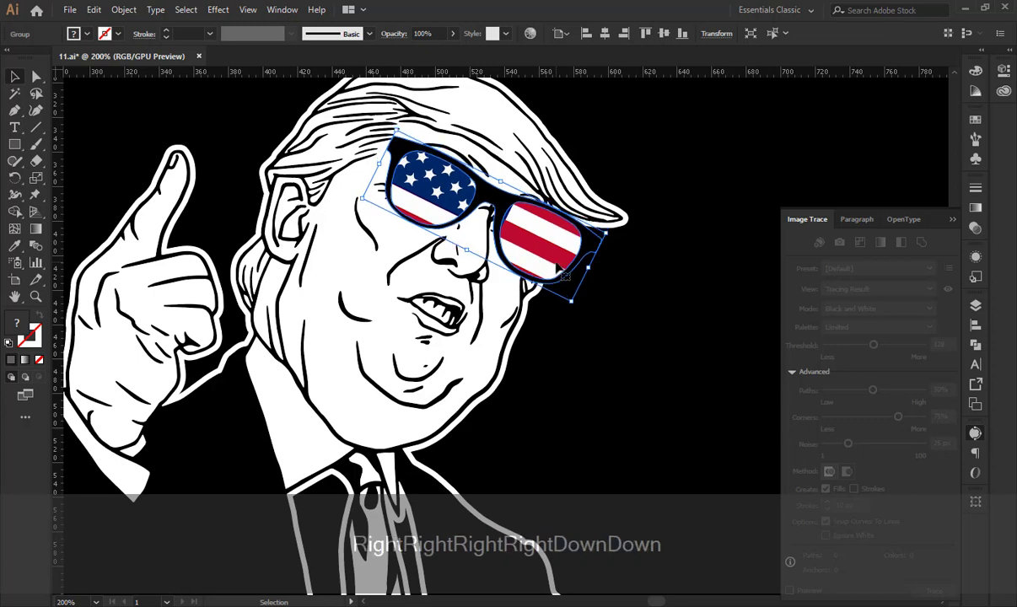
drag(613, 238, 624, 220)
key(Left)
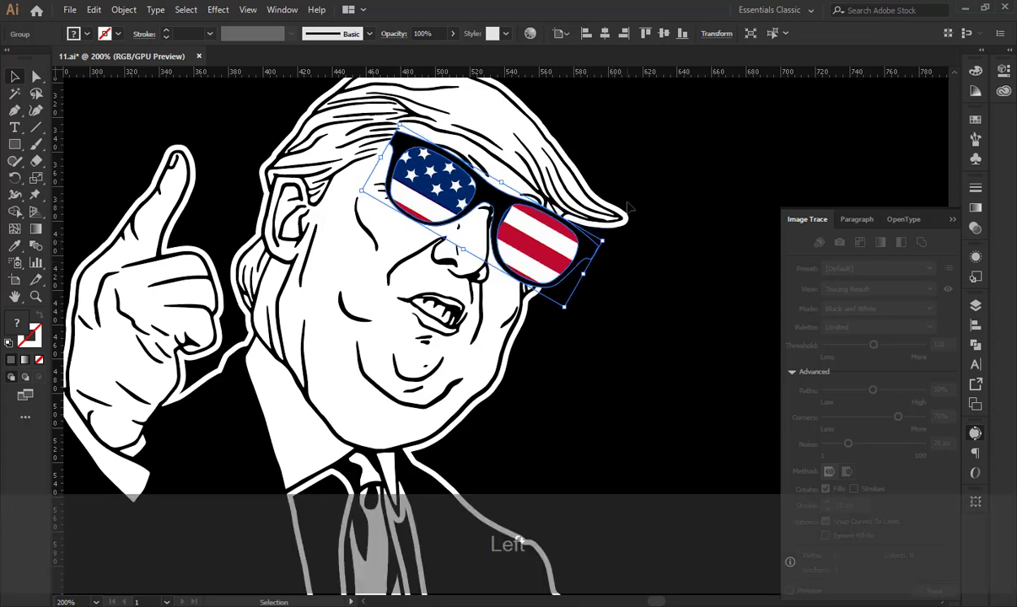
ctrl+click(648, 185)
key(ctrl+minus)
key(ctrl+minus)
key(ctrl+minus)
key(ctrl+minus)
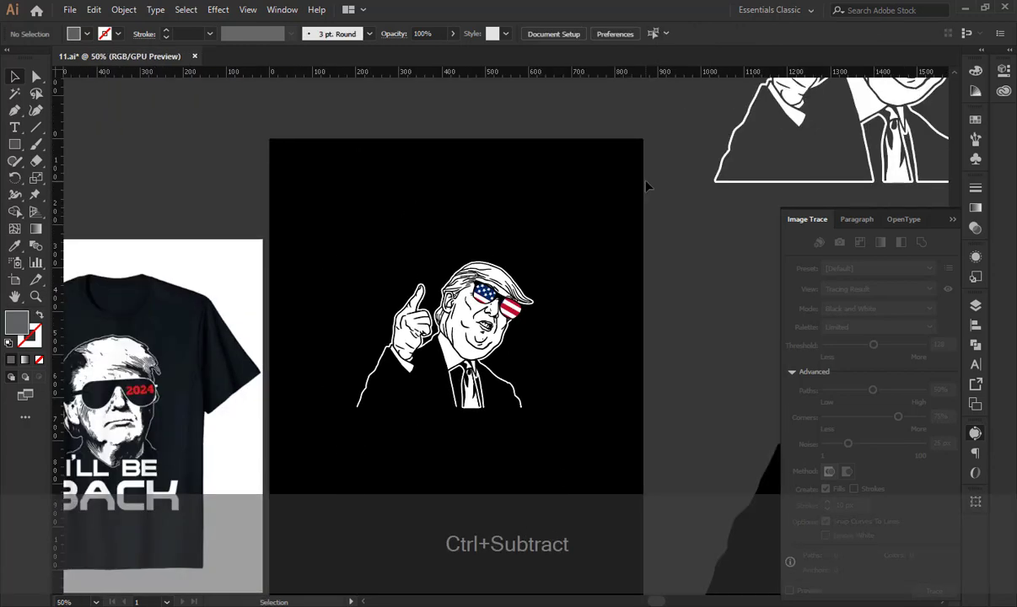
Rotate the flag sunglasses a little more clockwise and nudge them slightly up and toward the face's outer edge.
key(ctrl+plus)
key(ctrl+plus)
key(ctrl+plus)
key(ctrl+plus)
key(ctrl+plus)
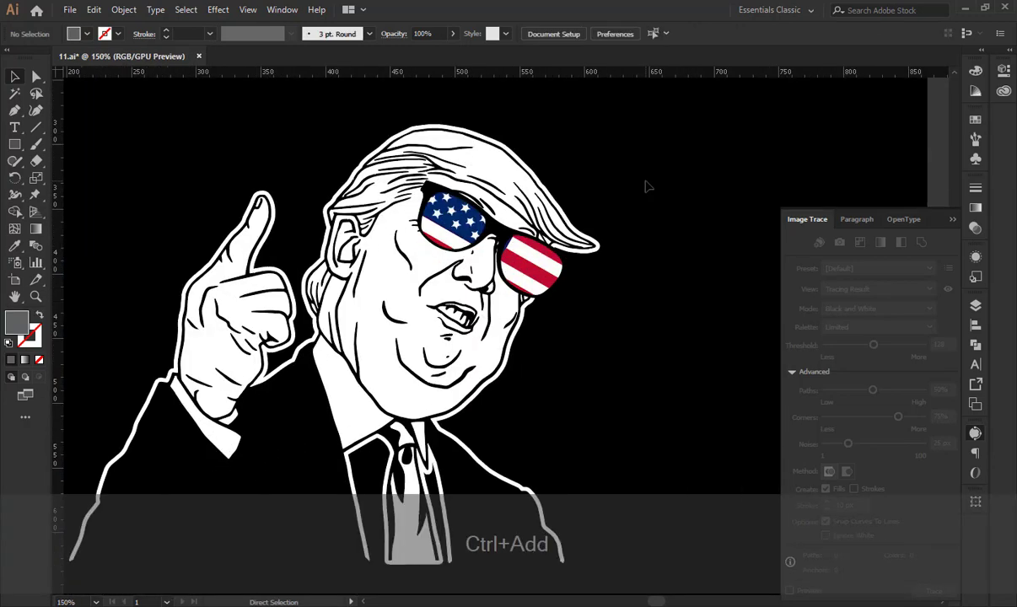
key(space)
drag(601, 230, 567, 387)
click(518, 329)
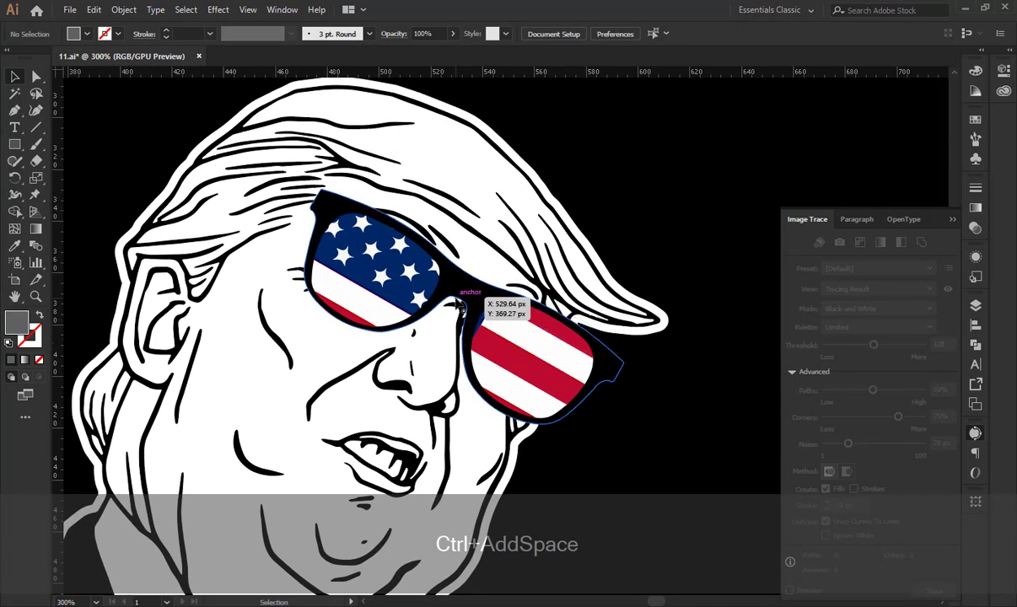
drag(319, 174, 324, 176)
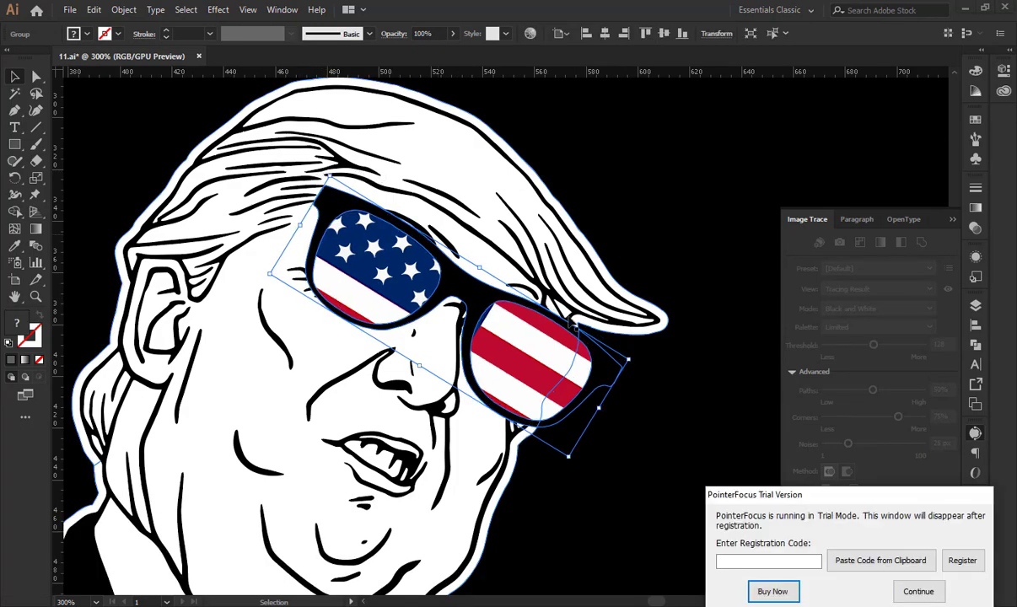
click(927, 591)
key(Up)
key(Up)
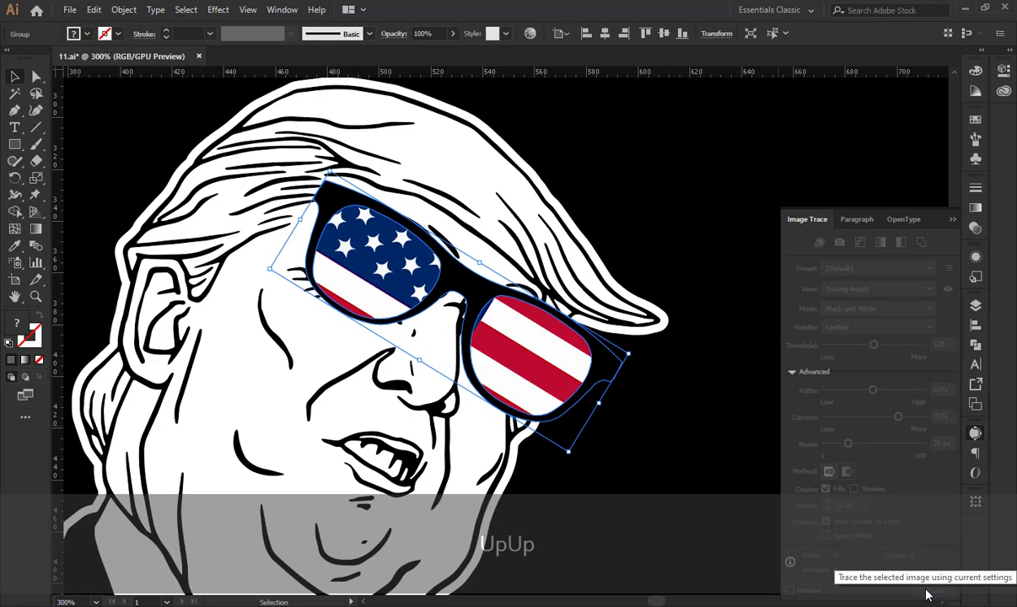
key(Right)
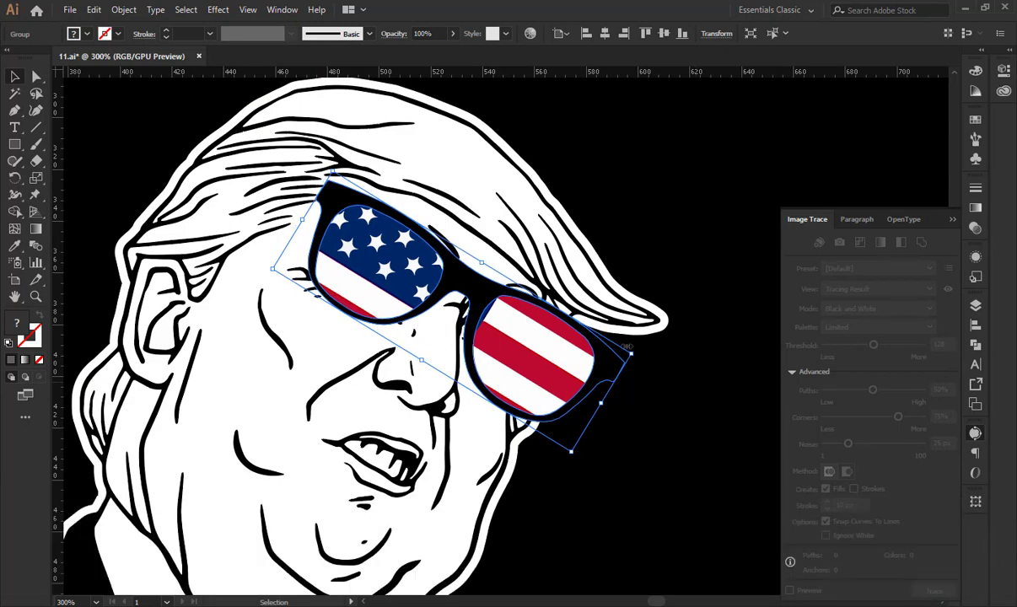
Place a duplicate of the caricature with its sunglasses outside the artboard, above the reference shirt.
click(644, 237)
key(ctrl+minus)
key(ctrl+minus)
key(ctrl+minus)
key(ctrl+minus)
key(ctrl+minus)
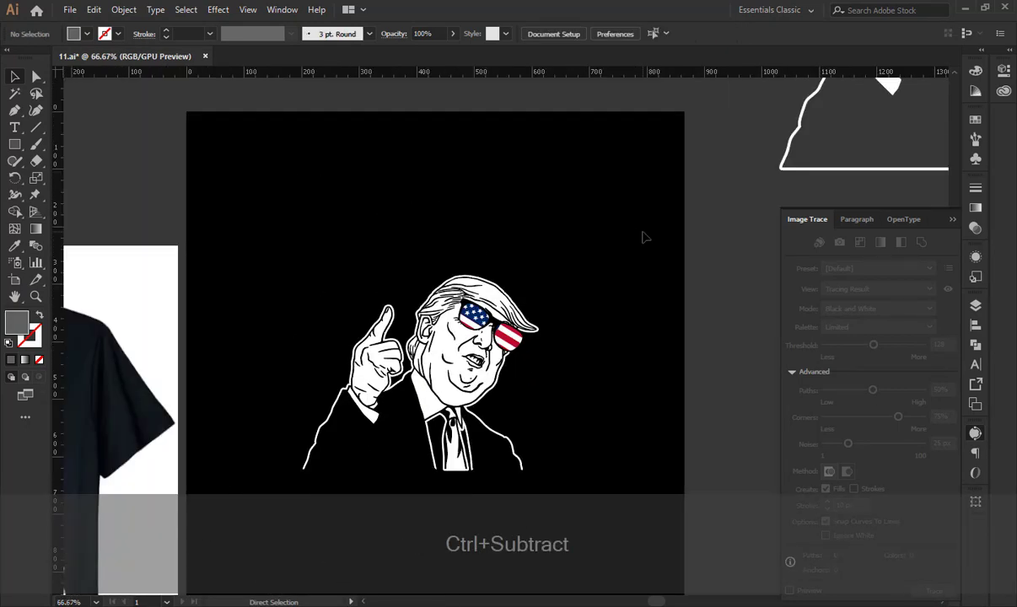
key(space)
drag(557, 251, 438, 382)
alt+drag(493, 337, 174, 141)
click(284, 160)
Try to trim the part of the sunglasses that overhangs the face with the Shape Builder tool.
key(space)
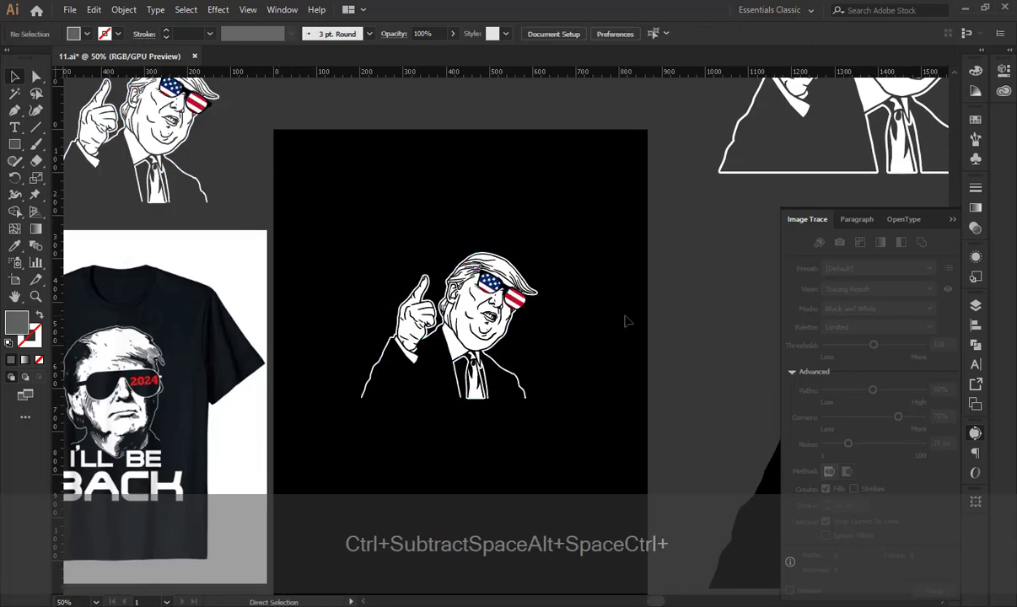
key(ctrl+plus)
key(ctrl+plus)
key(ctrl+plus)
key(ctrl+plus)
key(space)
drag(616, 234, 557, 294)
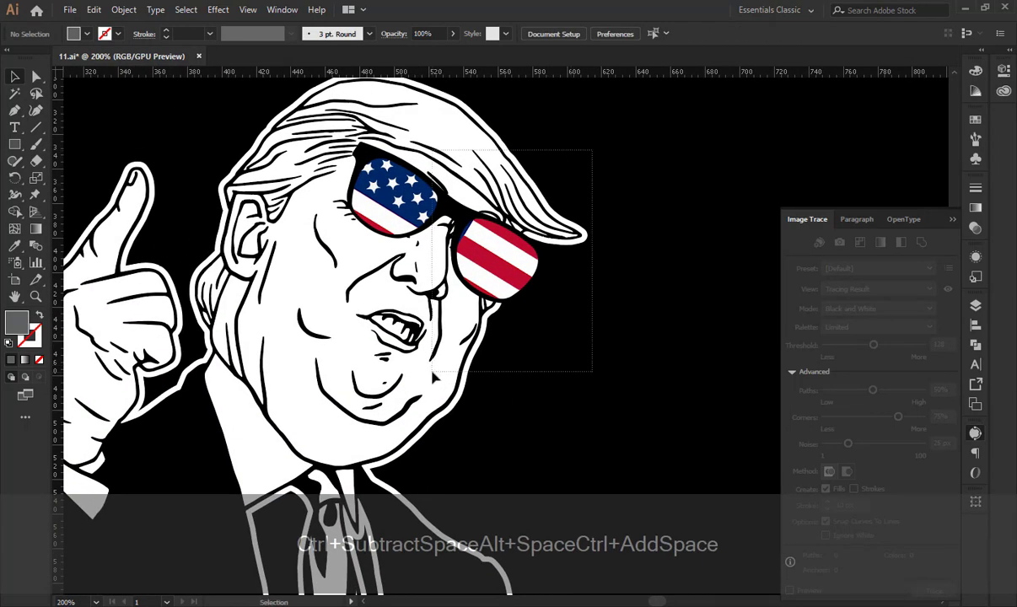
click(433, 377)
click(17, 211)
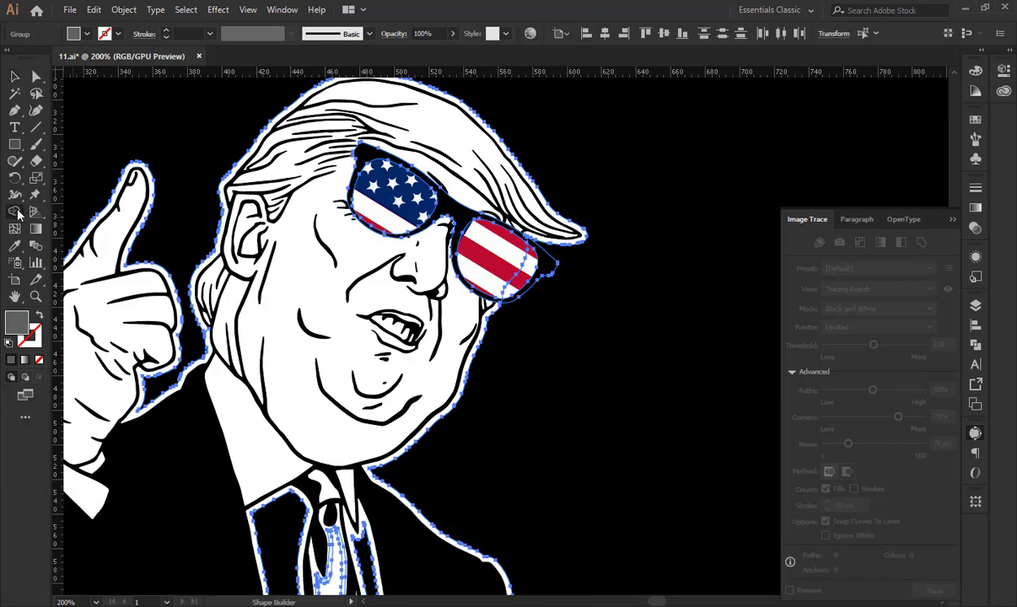
key(alt)
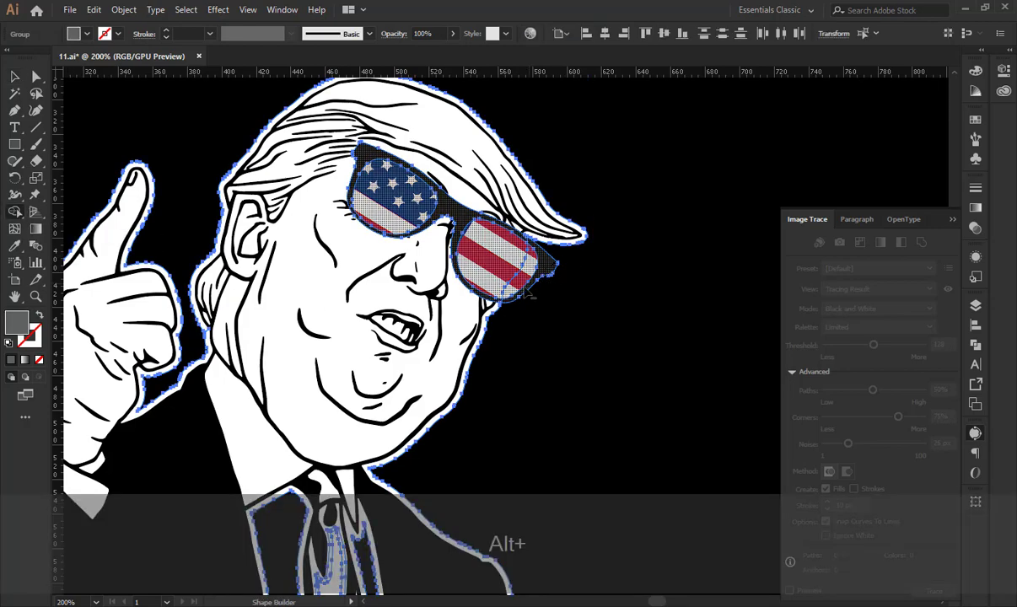
alt+click(514, 297)
key(ctrl+alt+z)
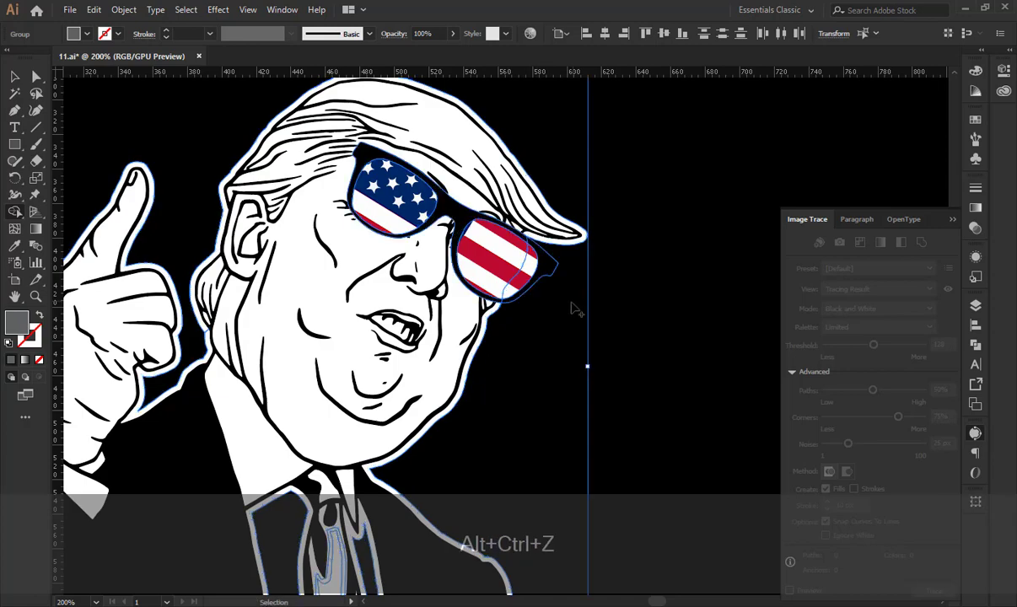
key(v)
click(657, 229)
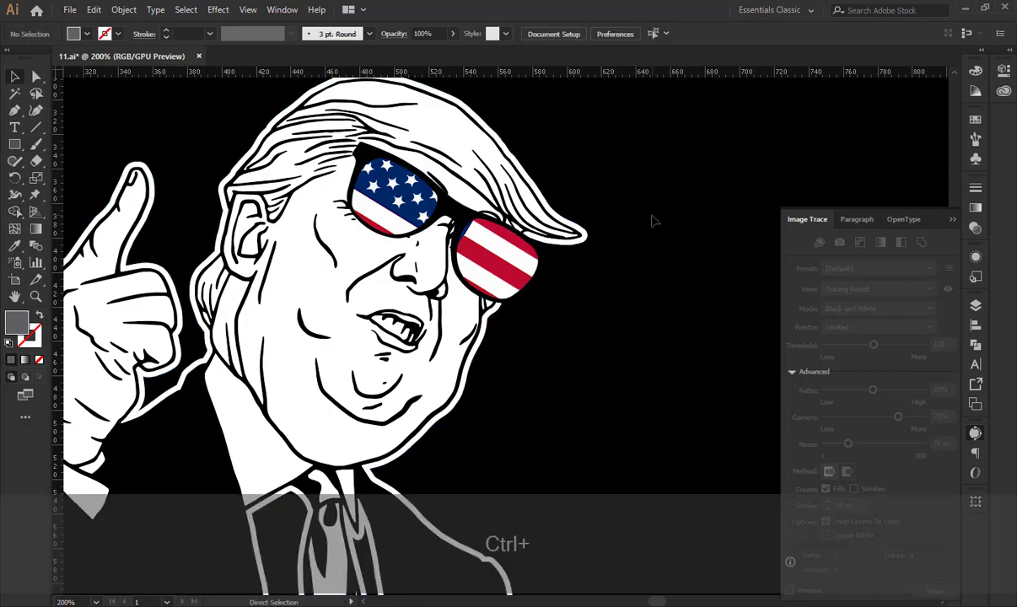
Try to shift the sunglasses inward on the face in large and small nudges, and undo the move.
key(ctrl+minus)
key(ctrl+minus)
key(ctrl+minus)
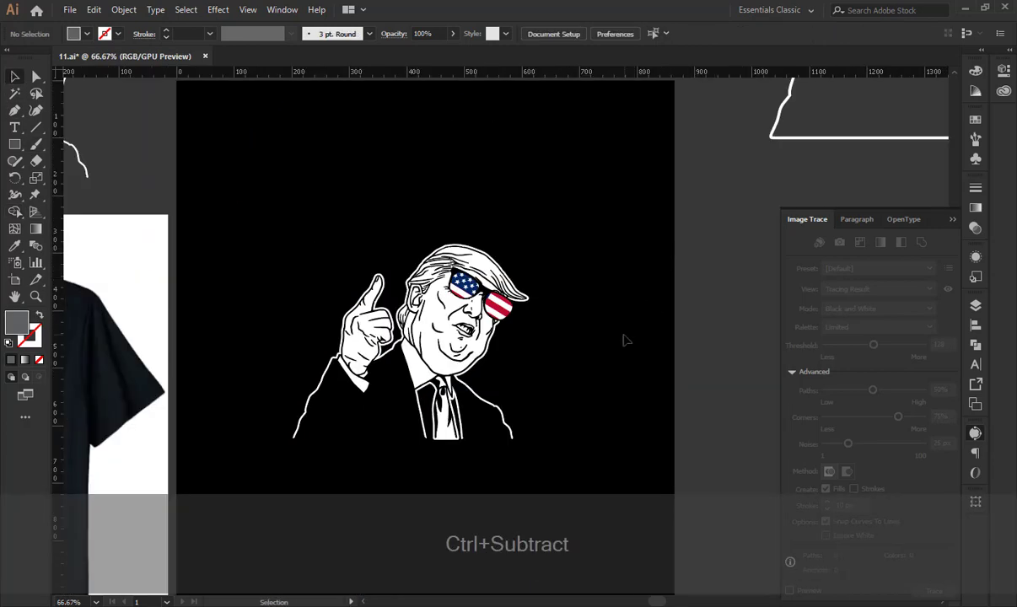
key(space)
drag(624, 340, 669, 328)
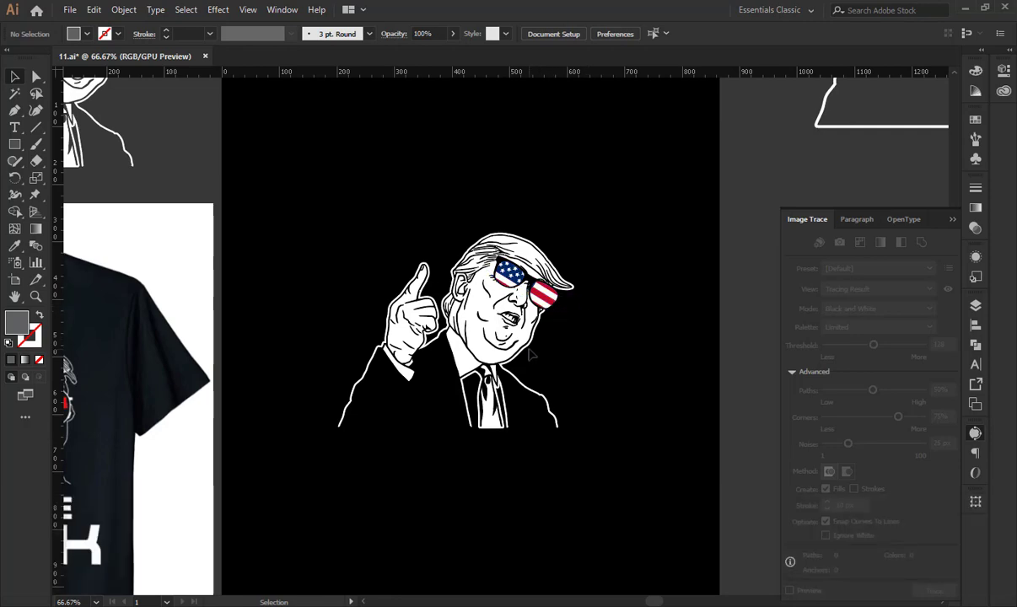
click(533, 353)
click(552, 313)
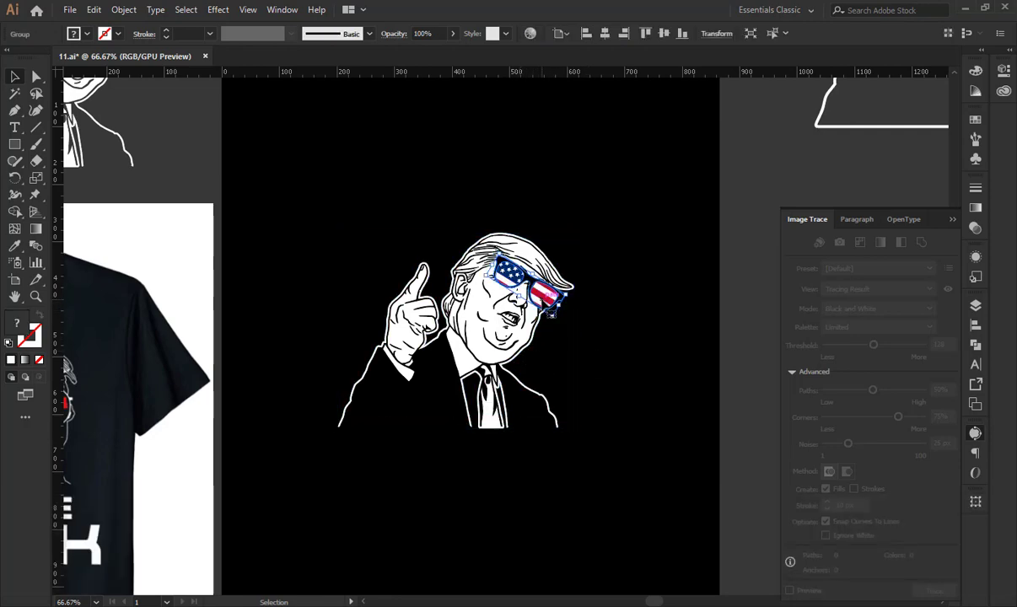
key(shift+Left)
key(Right)
key(Right)
key(Right)
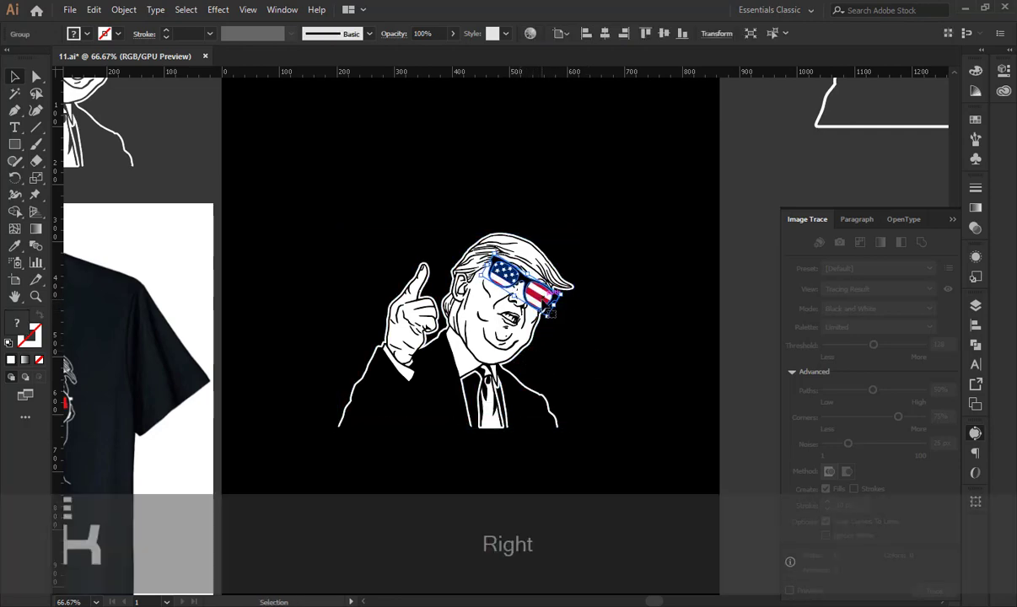
key(ctrl+KP_Add)
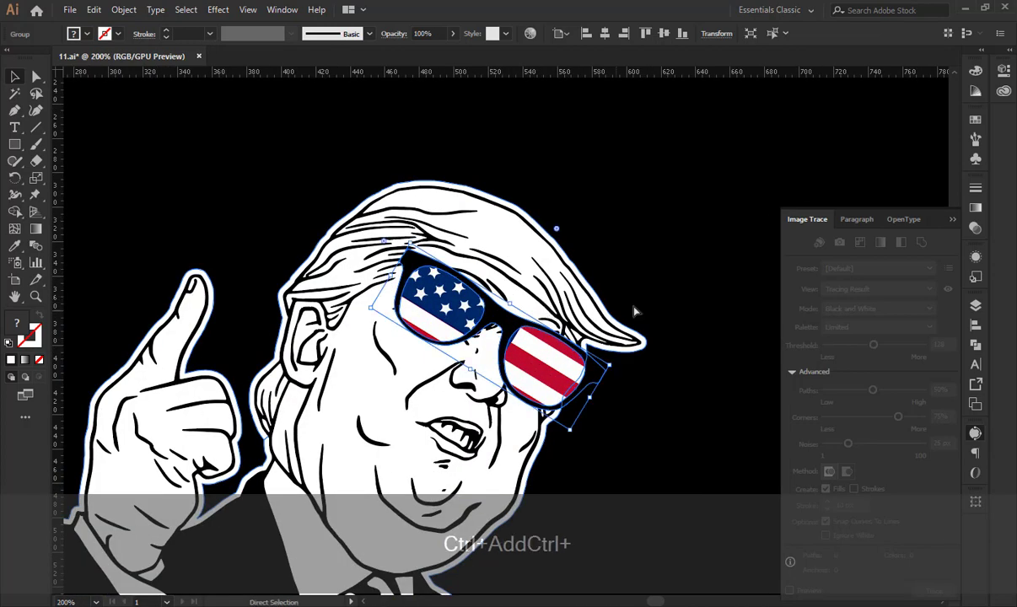
key(ctrl+z)
click(666, 276)
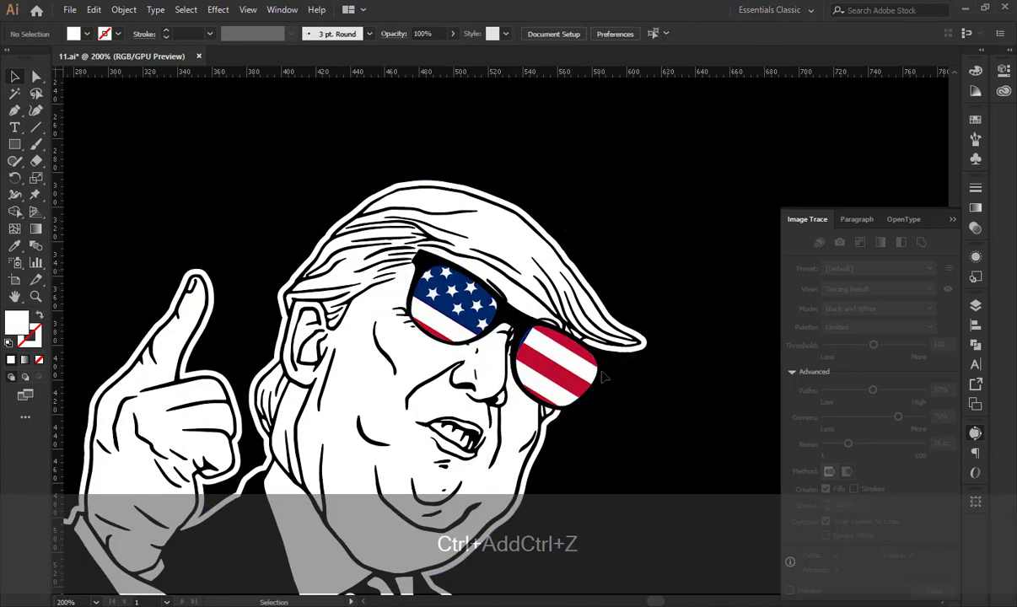
Scale the sunglasses down slightly and fit them over the eyes so the outer lens sits closer to the face outline.
click(563, 377)
drag(601, 398, 578, 337)
click(631, 302)
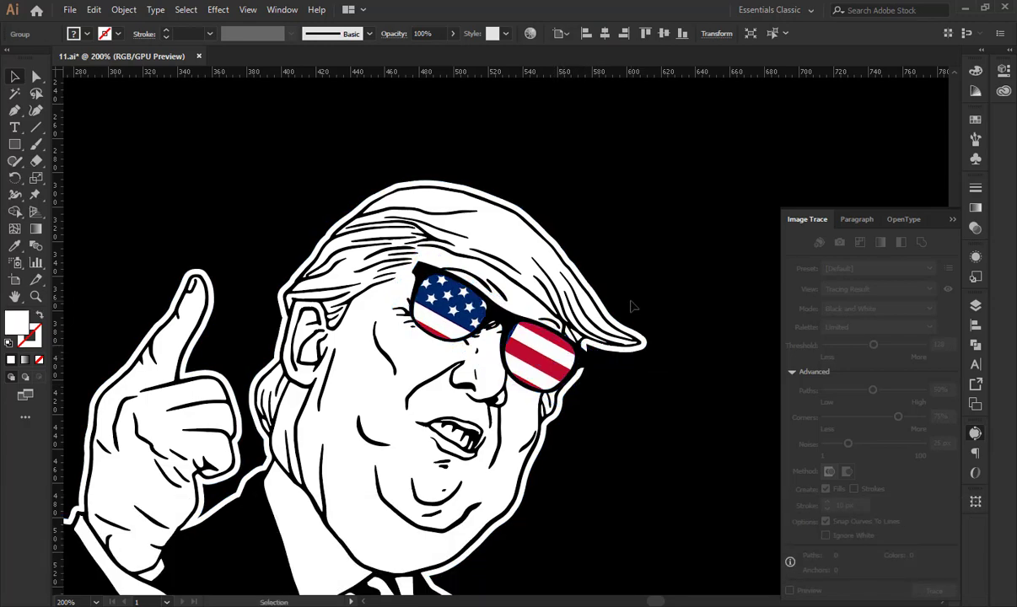
key(ctrl+KP_Subtract)
key(ctrl+KP_Subtract)
key(ctrl+KP_Subtract)
key(ctrl+KP_Subtract)
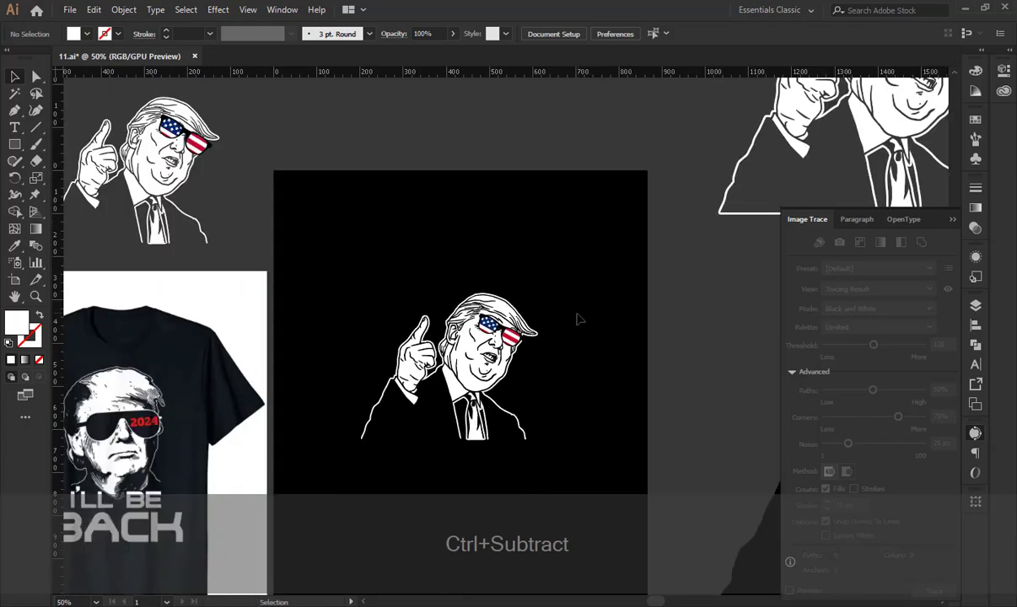
Try to extend the sunglasses frame's upper corner toward the ear by moving its anchor points, and undo the reshaping.
key(space)
drag(581, 318, 633, 217)
key(ctrl+KP_Add)
key(ctrl+KP_Add)
key(ctrl+KP_Add)
key(ctrl+KP_Add)
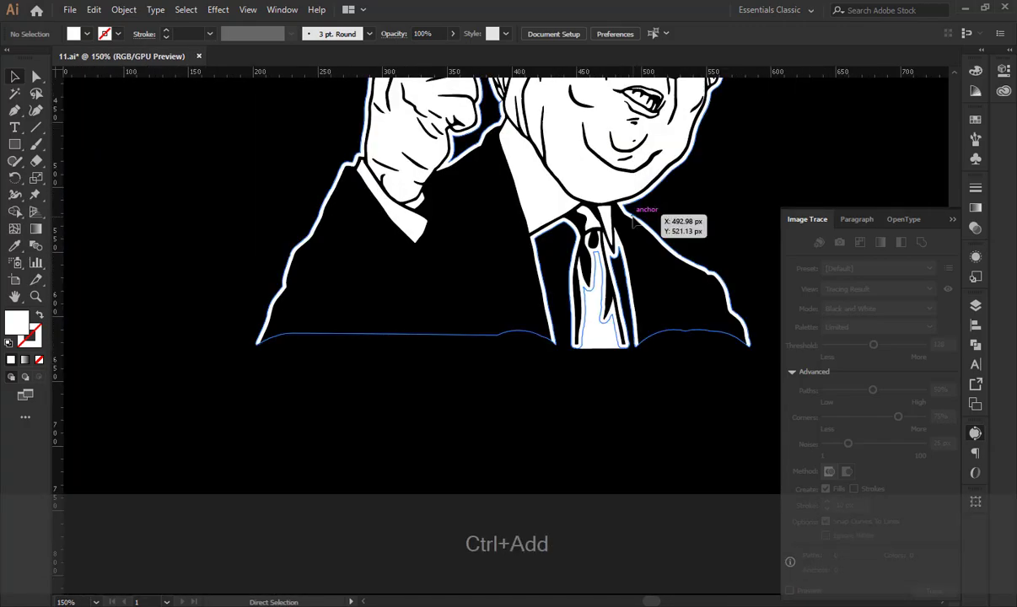
key(space)
drag(535, 427, 412, 560)
key(ctrl+KP_Add)
key(ctrl+KP_Add)
key(ctrl+KP_Add)
key(space)
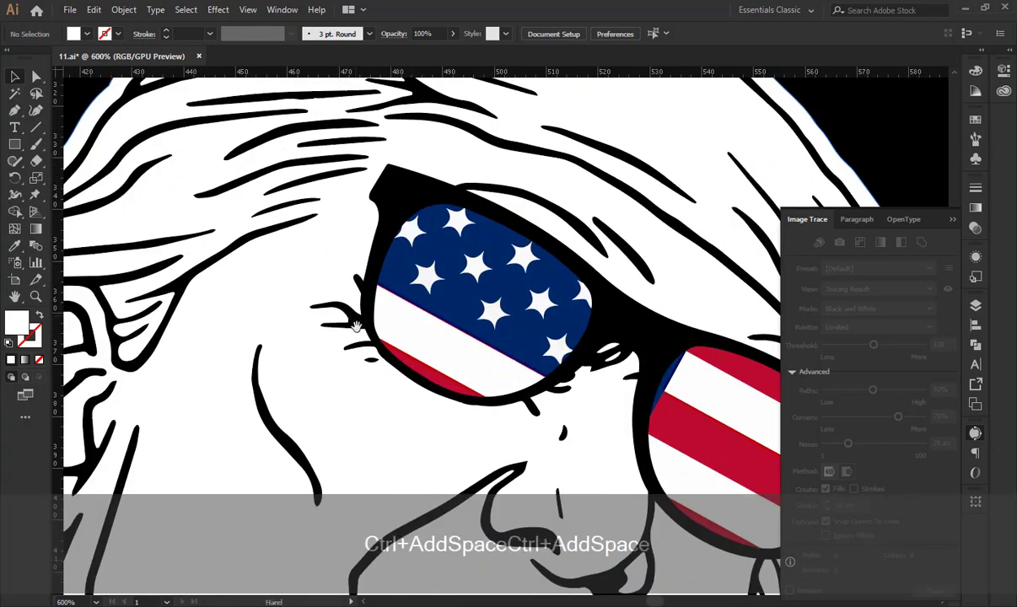
drag(356, 318, 356, 486)
click(38, 78)
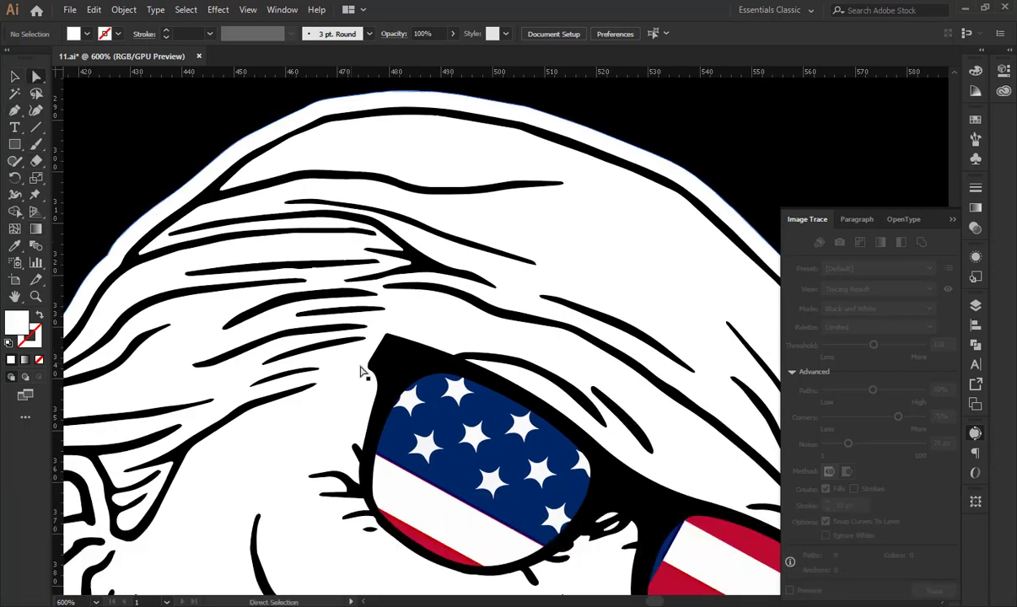
click(369, 370)
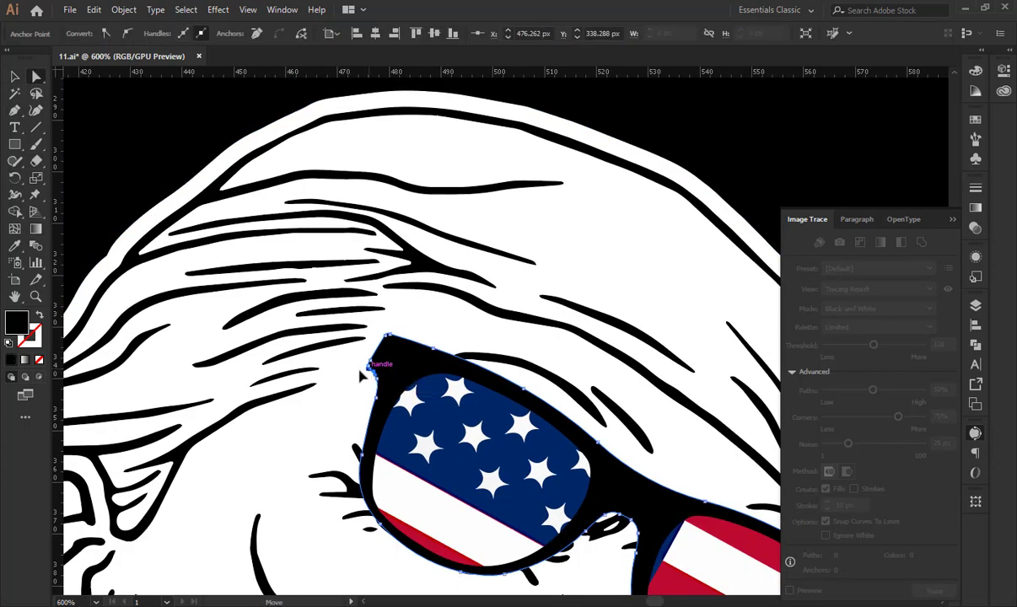
drag(359, 370, 295, 374)
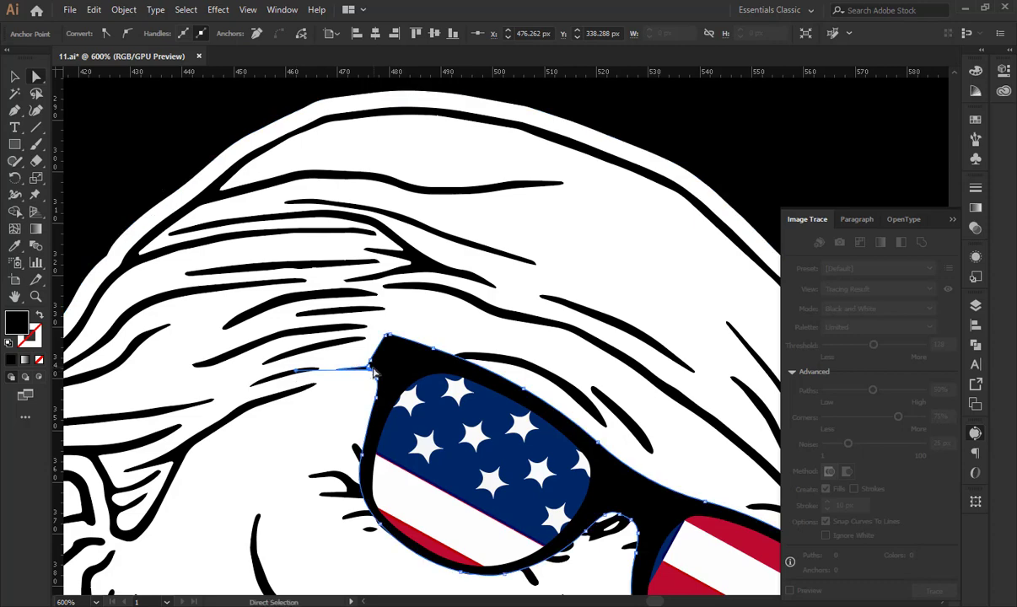
drag(369, 371, 321, 346)
key(ctrl+z)
key(ctrl+z)
key(ctrl+z)
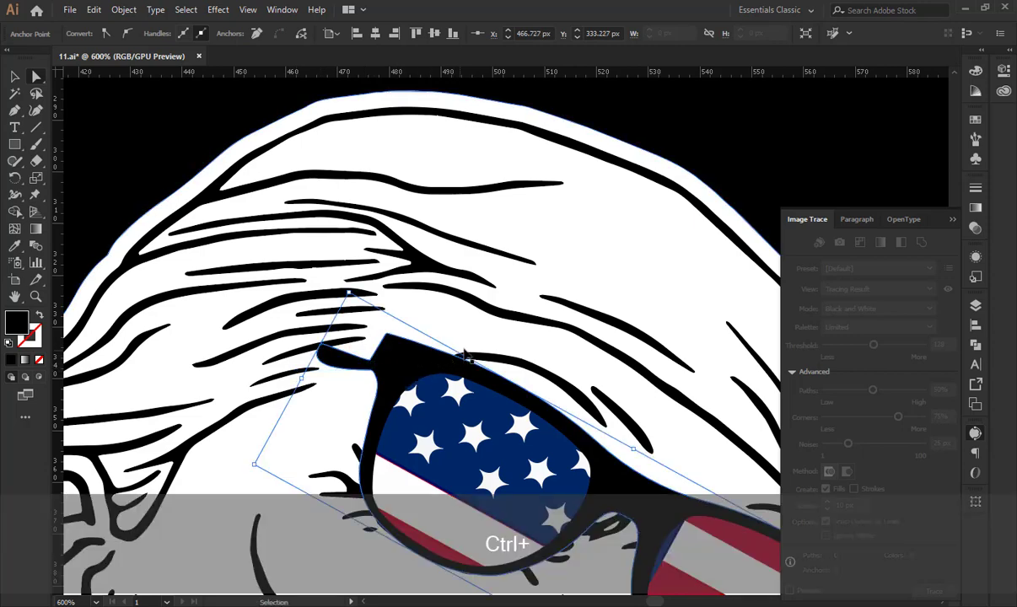
Draw the lower edge of a black temple arm with the Pen tool, from the sunglasses frame's outer corner back along the hair to the head outline.
click(16, 76)
click(118, 124)
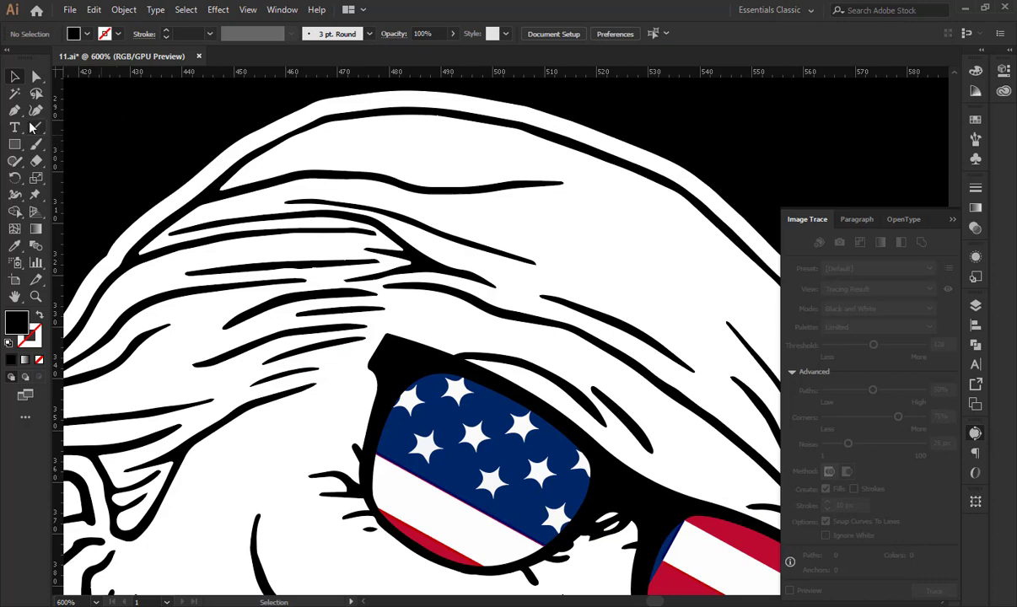
drag(372, 366, 312, 361)
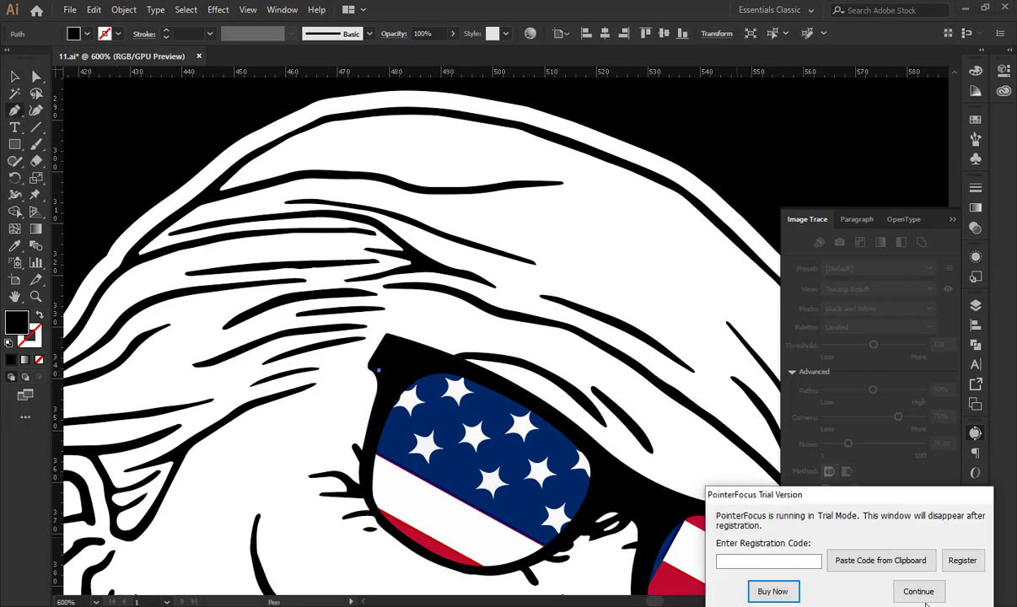
click(919, 592)
key(space)
drag(227, 356, 177, 425)
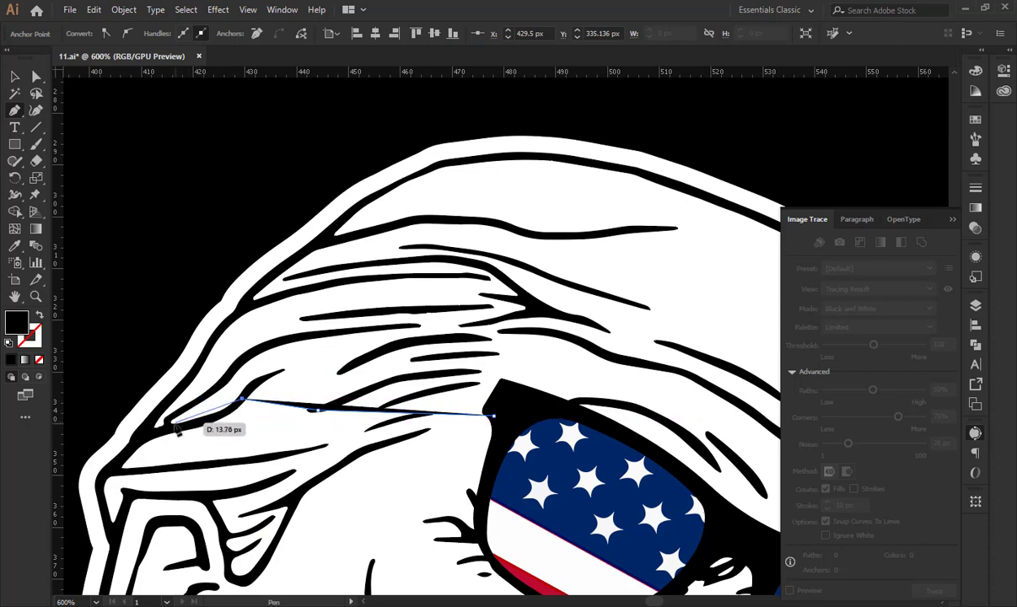
click(230, 411)
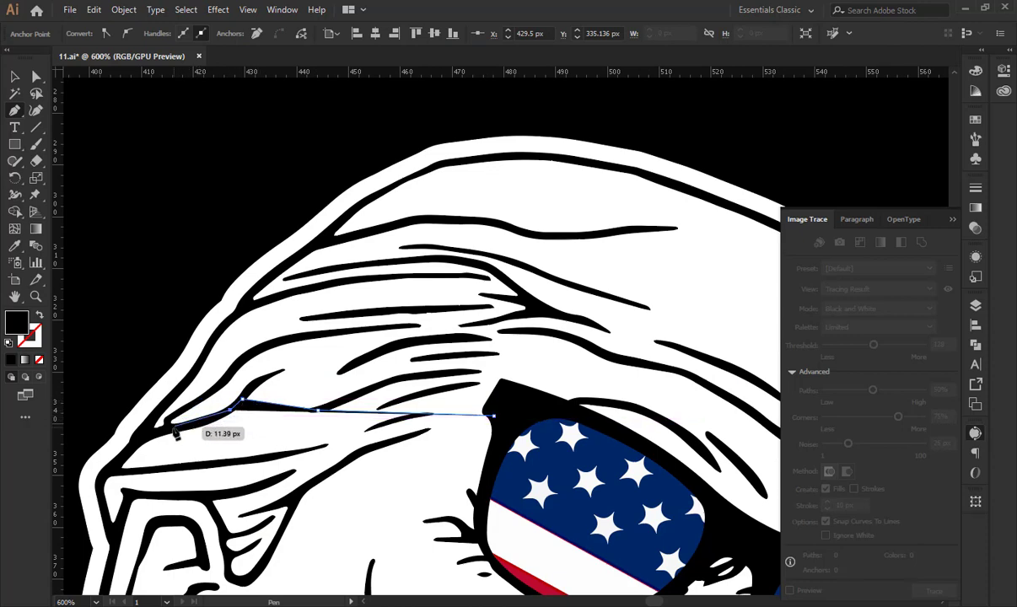
click(171, 429)
click(146, 434)
Continue the temple arm up along the back of the head outline and bring its upper edge forward to the frame's top corner.
click(187, 375)
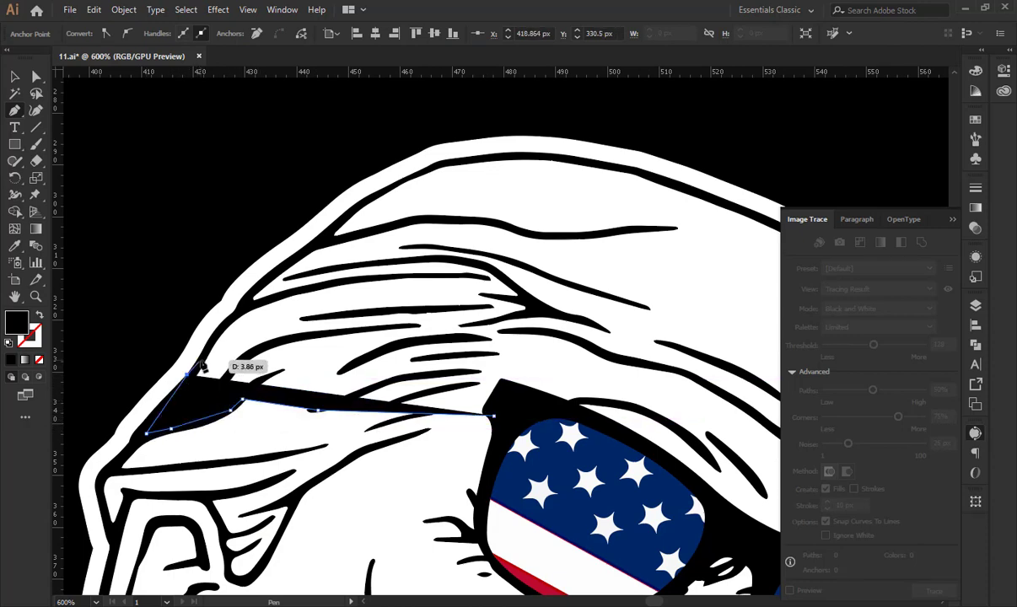
click(206, 353)
click(212, 343)
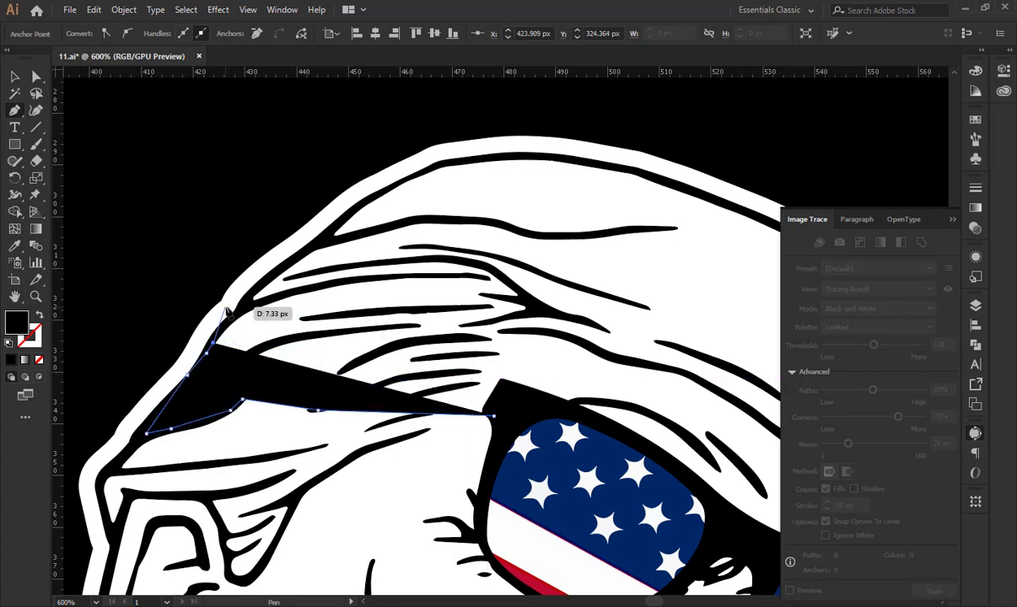
click(240, 315)
click(500, 379)
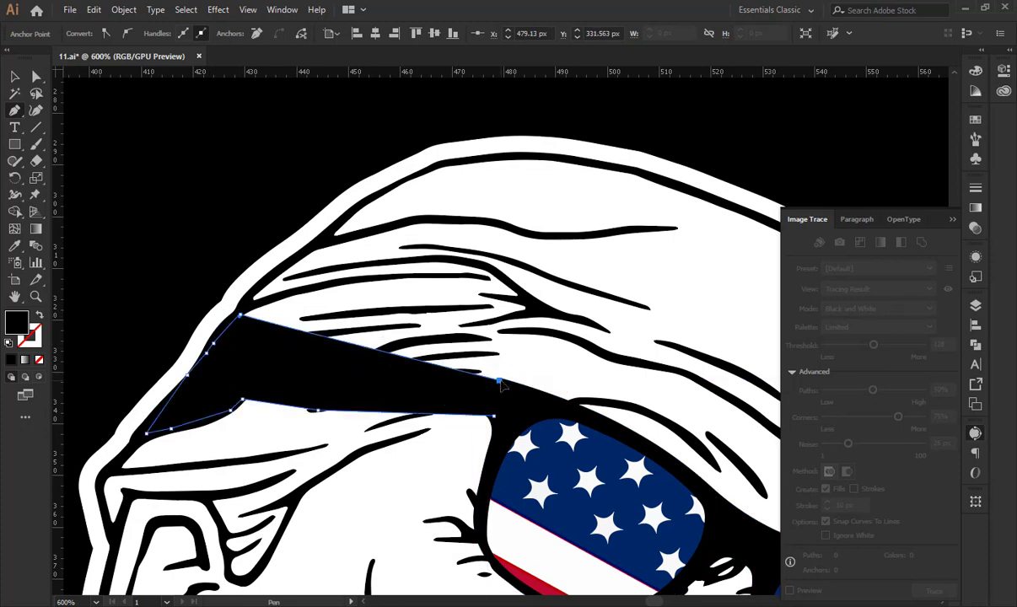
ctrl+click(125, 113)
Group the whole white caricature with its sunglasses and temple arm.
key(ctrl+minus)
key(ctrl+minus)
key(ctrl+minus)
key(ctrl+minus)
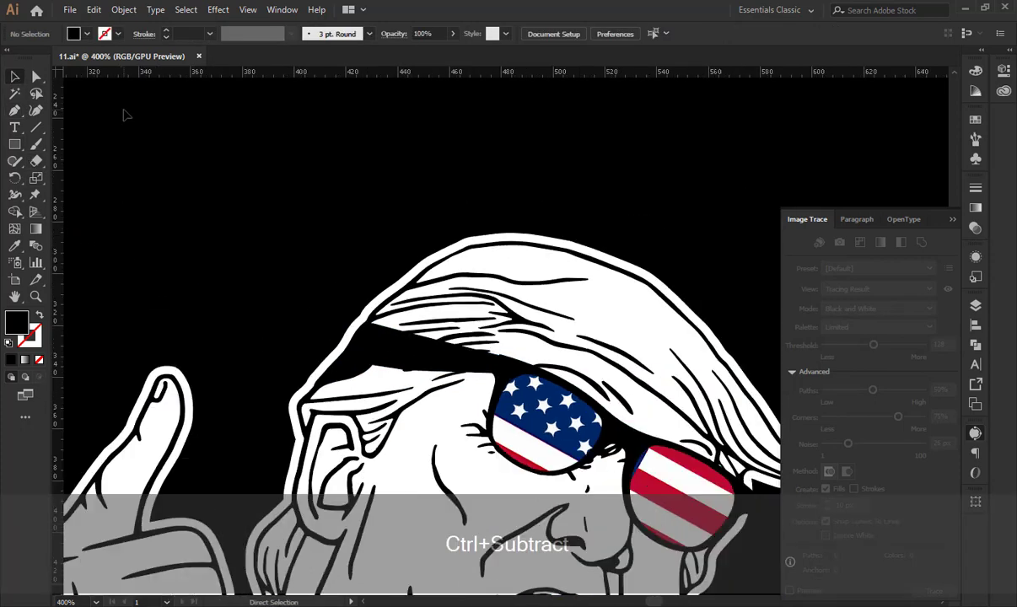
key(ctrl+minus)
key(ctrl+minus)
drag(540, 272, 457, 173)
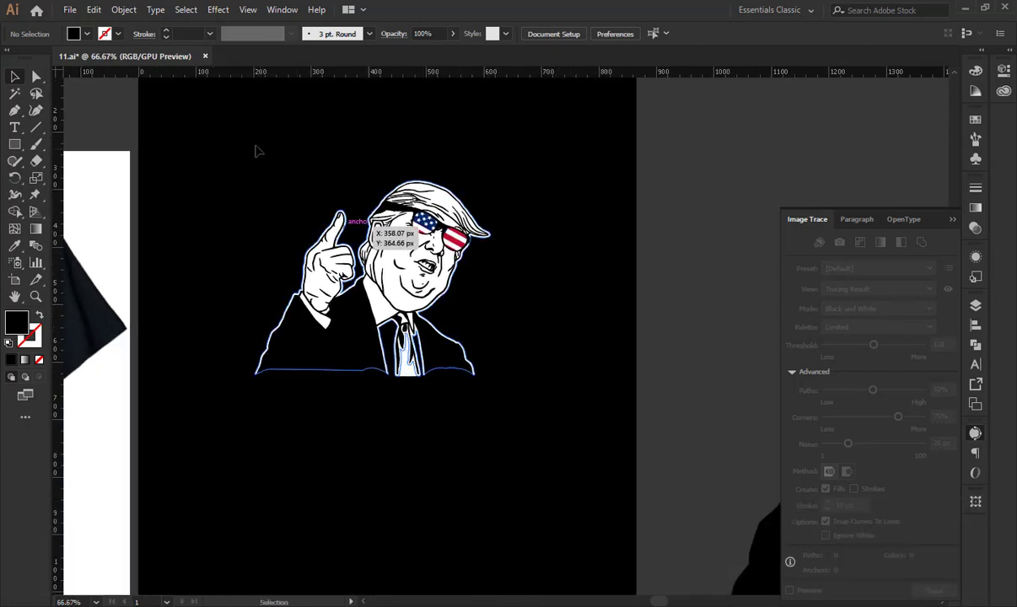
mouse_move(250, 143)
mouse_down()
mouse_move(521, 364)
mouse_move(544, 438)
mouse_up()
key(ctrl)
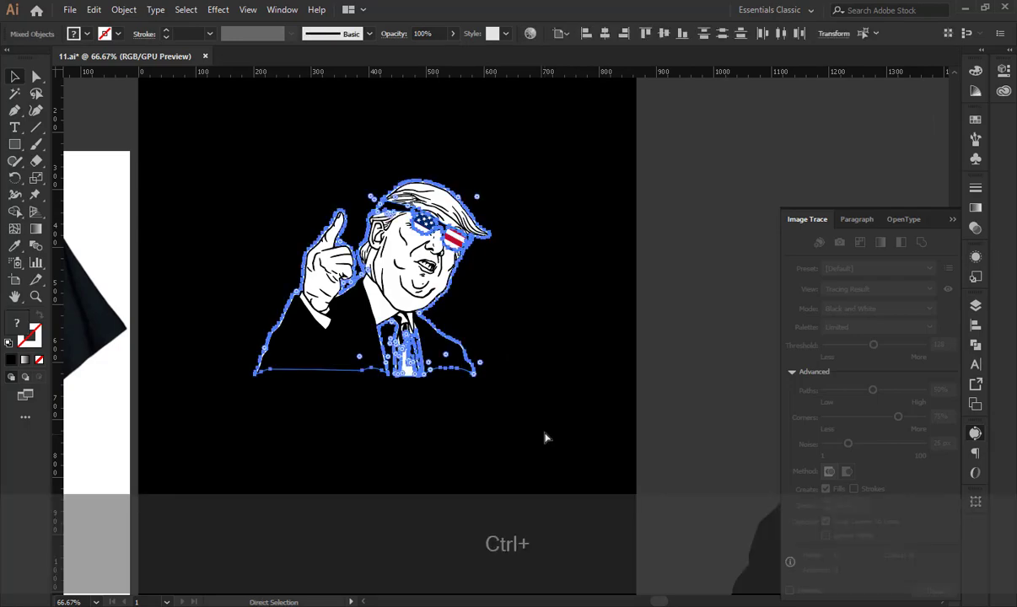
click(553, 409)
Place a copy of the USA-flag map on the black artboard and bring the caricature group in front of it.
key(ctrl+minus)
key(space)
drag(483, 346, 194, 120)
alt+drag(662, 385, 168, 180)
key(space)
drag(251, 119, 368, 274)
click(236, 193)
key(ctrl+x)
key(ctrl+f)
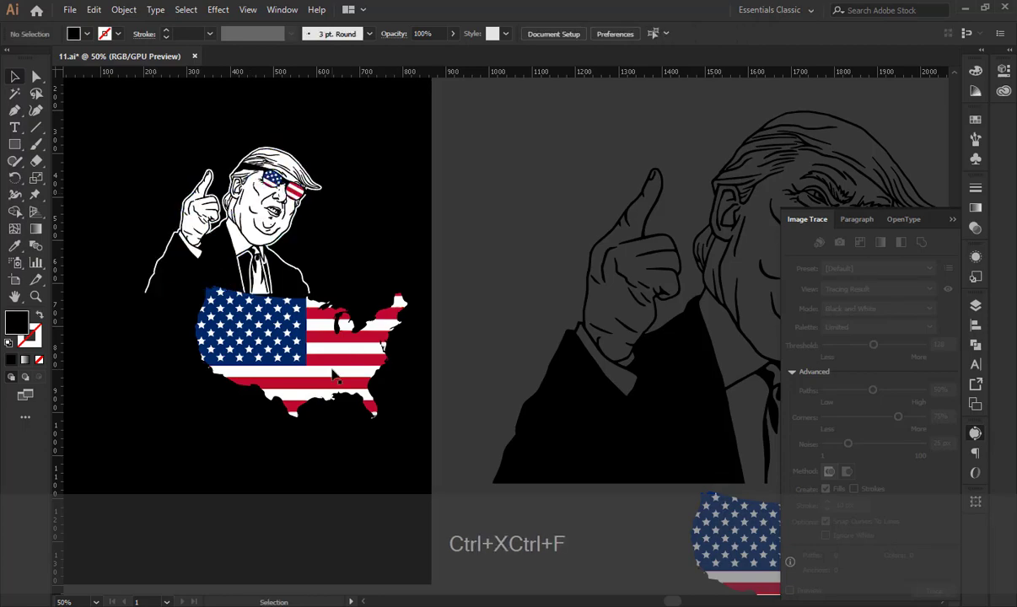
Move the flag map copy behind the caricature and enlarge it proportionally so it spreads out on both sides.
drag(330, 367, 265, 226)
alt+shift+drag(341, 205, 382, 222)
click(433, 251)
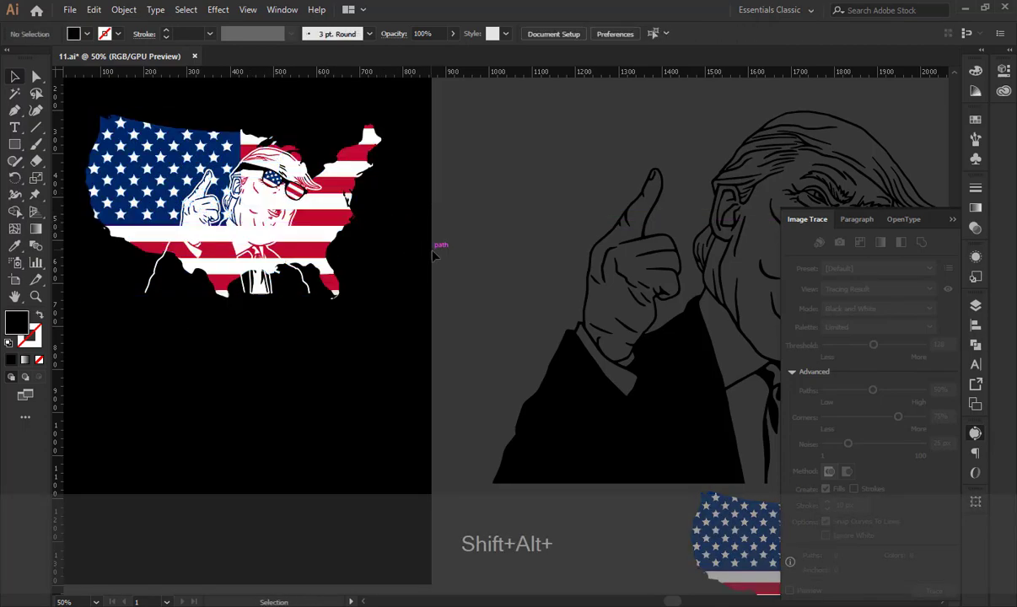
key(space)
drag(476, 236, 513, 295)
Move the caricature up so its head rises above the flag map, and enlarge it proportionally.
click(350, 245)
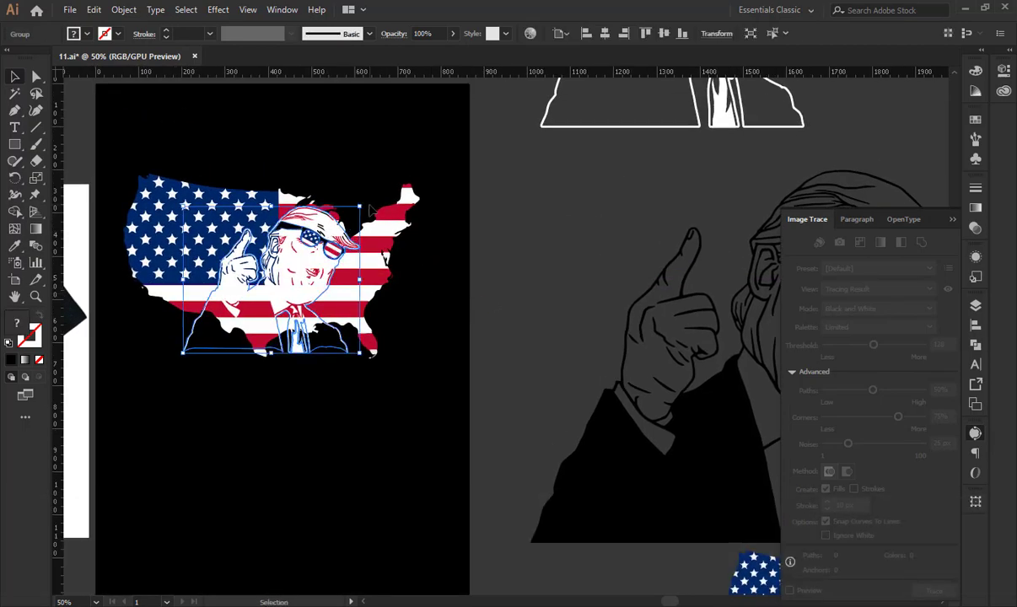
drag(308, 218, 332, 191)
click(386, 164)
click(284, 278)
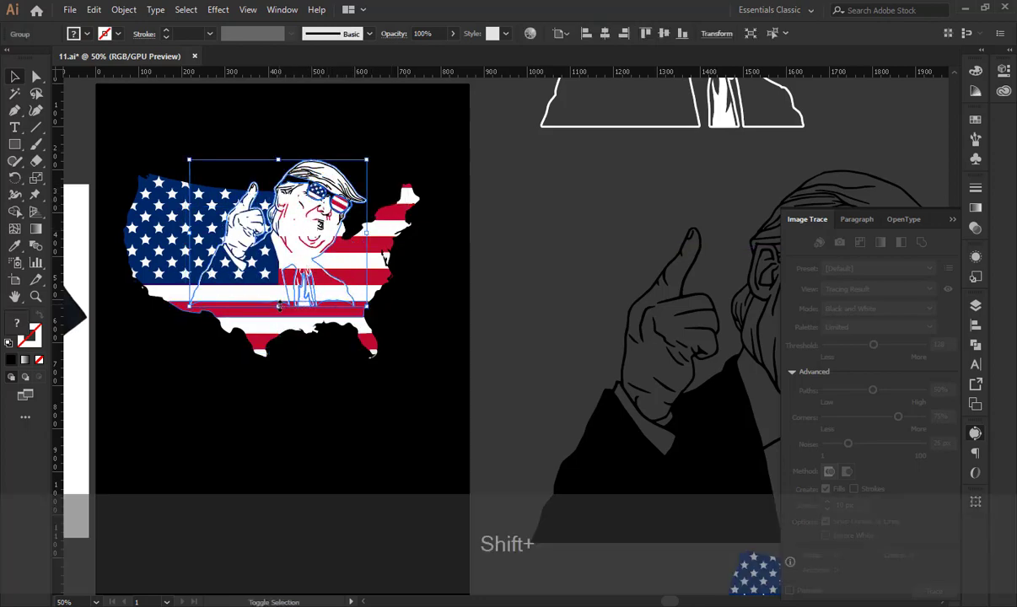
drag(279, 306, 286, 349)
drag(355, 199, 348, 180)
Align the caricature and the flag map to each other by their horizontal centres.
click(417, 159)
drag(417, 159, 328, 253)
click(604, 33)
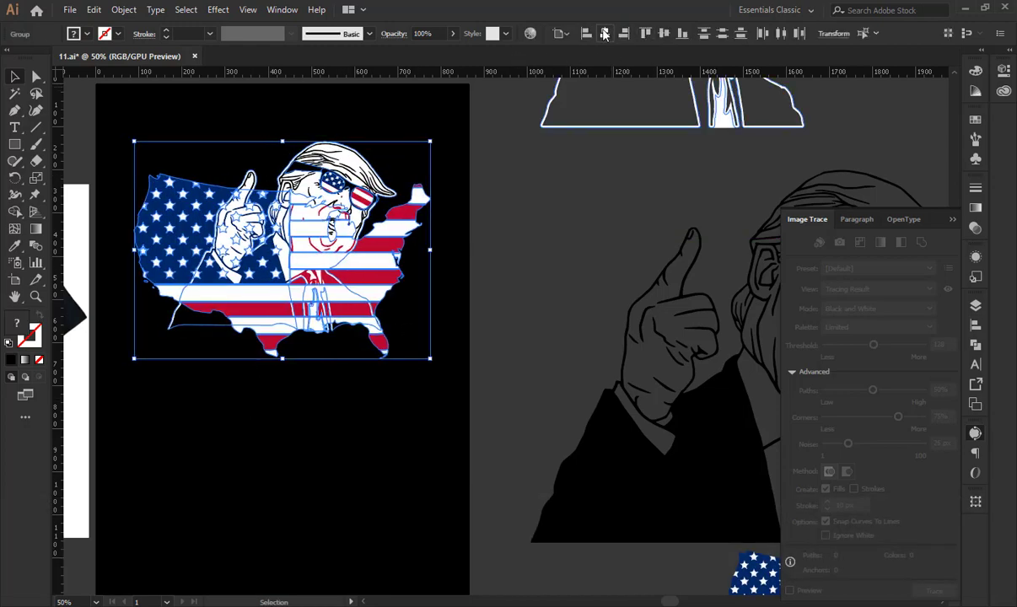
click(407, 146)
Offset the caricature group's paths by 5 px with round joins.
click(336, 153)
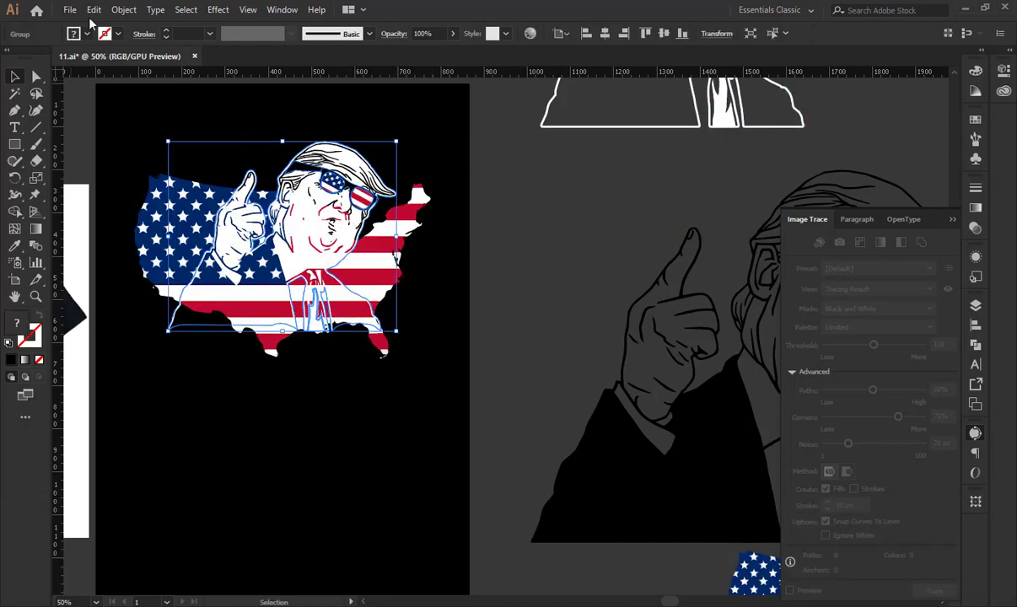
click(123, 9)
mouse_move(138, 330)
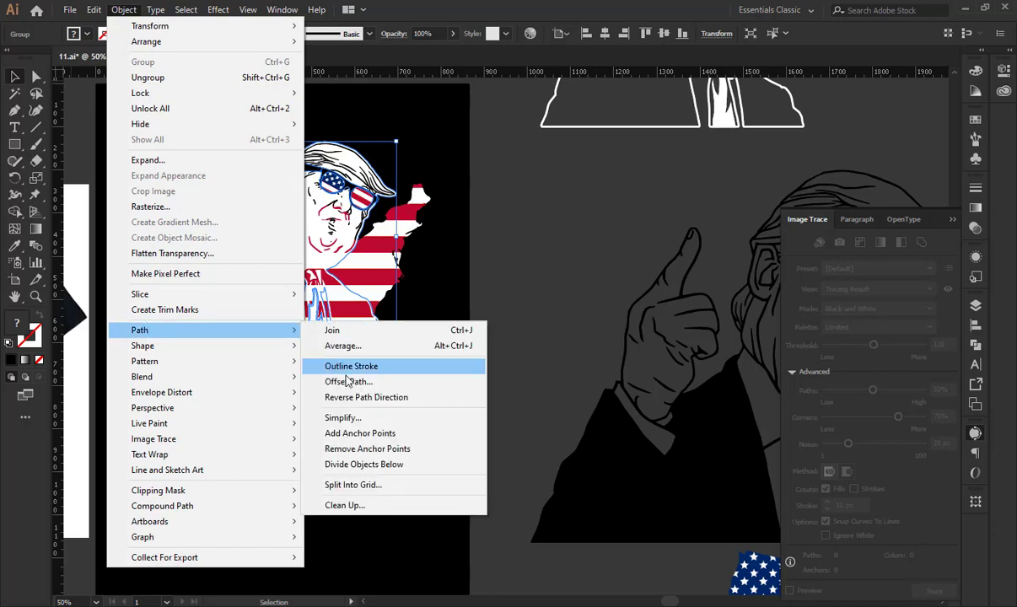
click(338, 299)
click(124, 10)
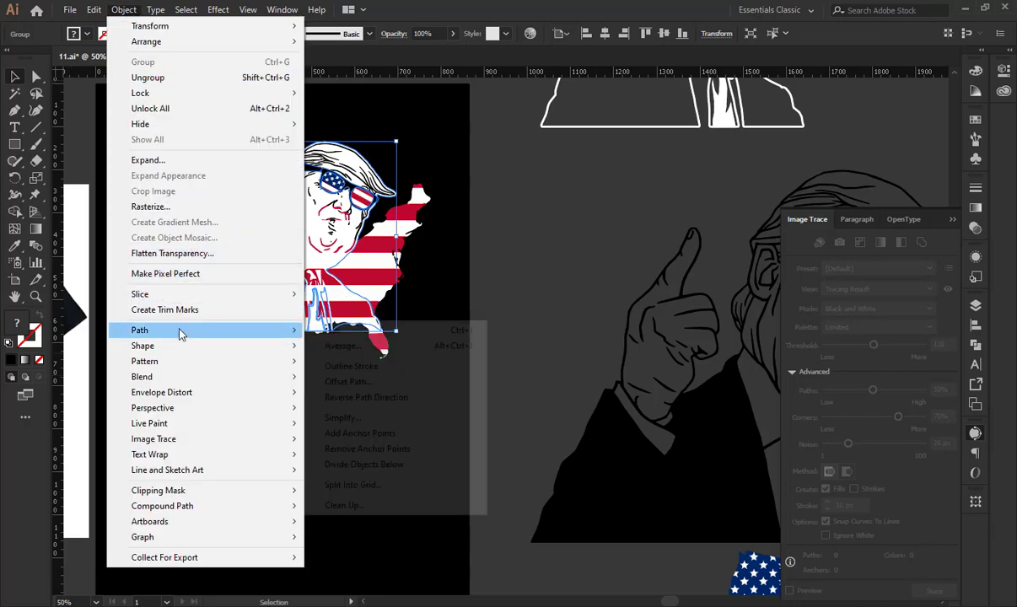
click(341, 381)
click(583, 276)
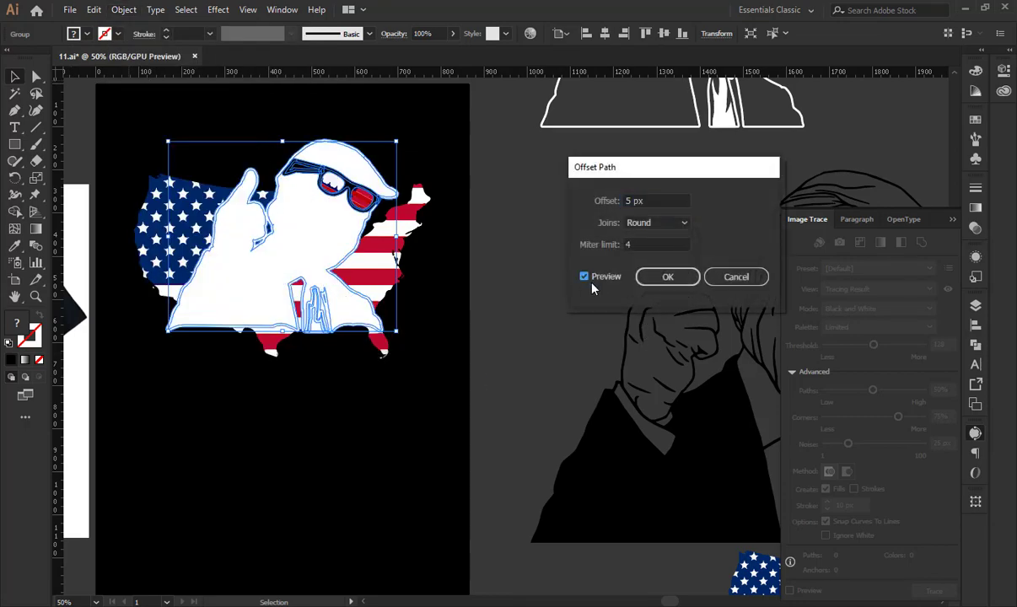
click(668, 277)
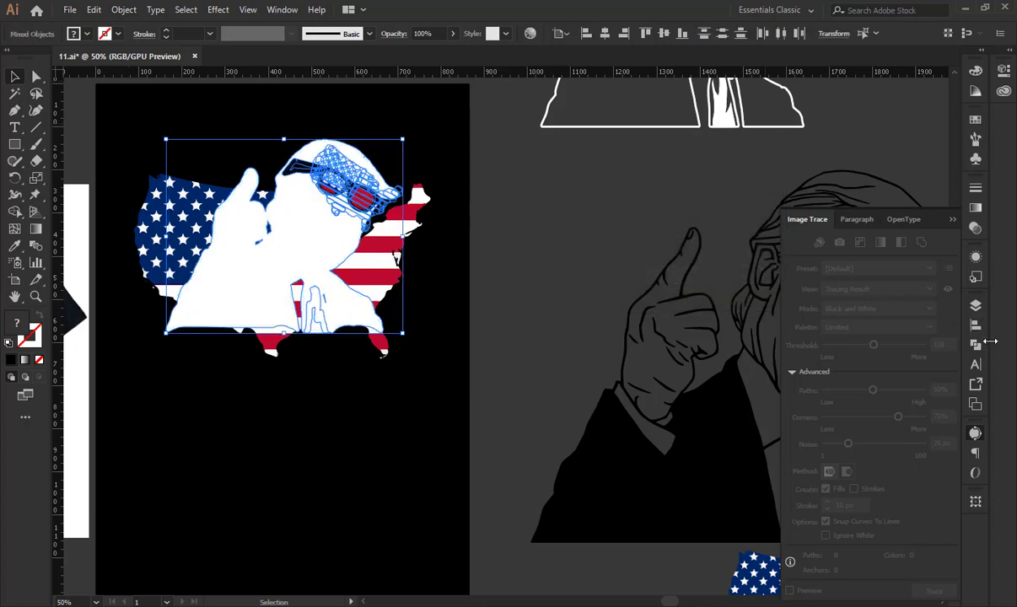
Unite the offset paths into one silhouette with Pathfinder and cut it to the clipboard.
click(976, 346)
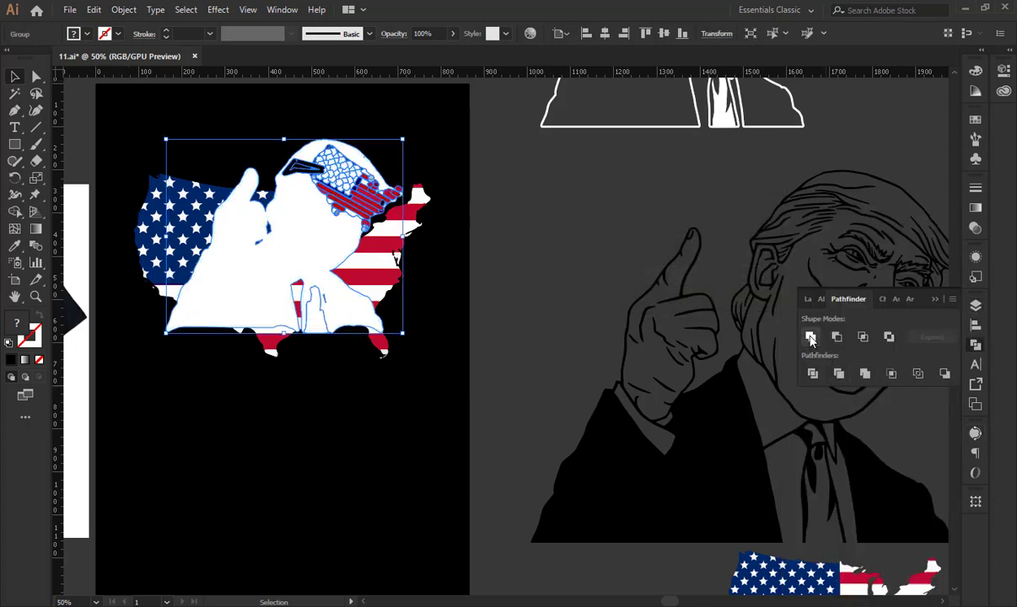
click(836, 335)
key(ctrl+x)
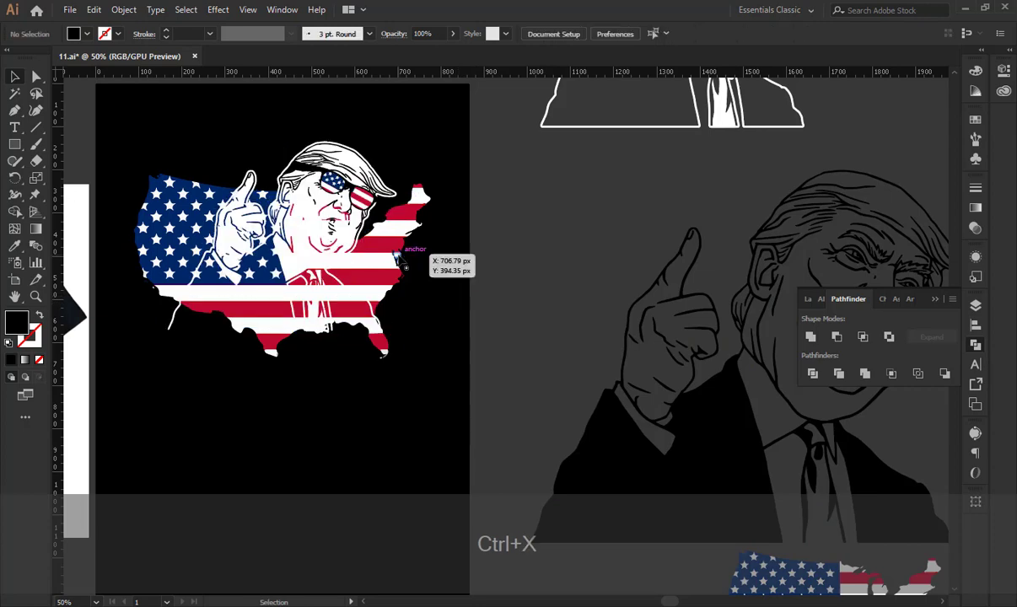
Make an opacity mask on the flag map with Clip off, paste the black silhouette in place inside it, and leave mask editing.
click(976, 229)
click(927, 226)
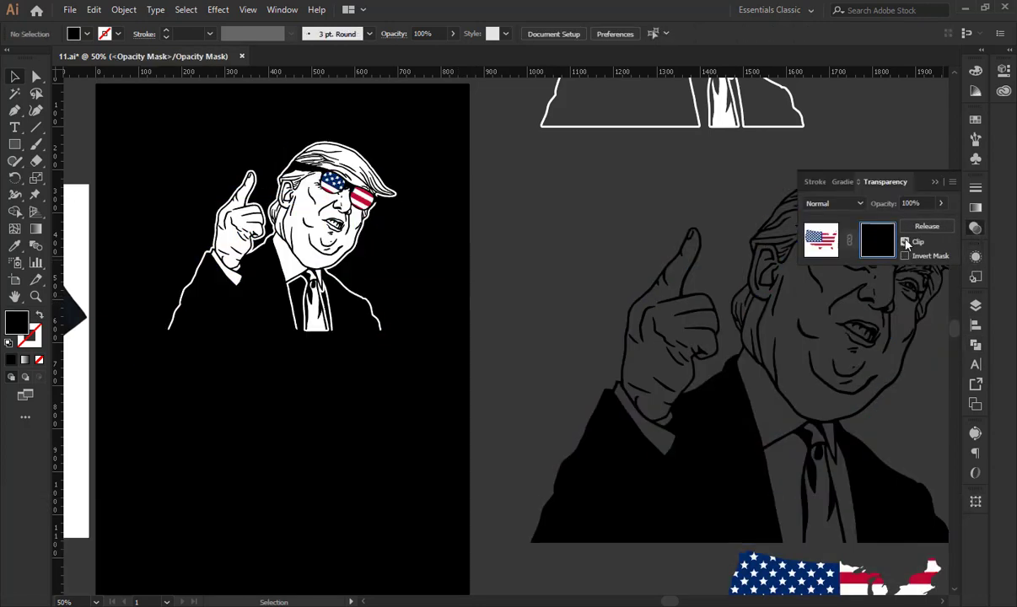
key(ctrl+f)
key(i)
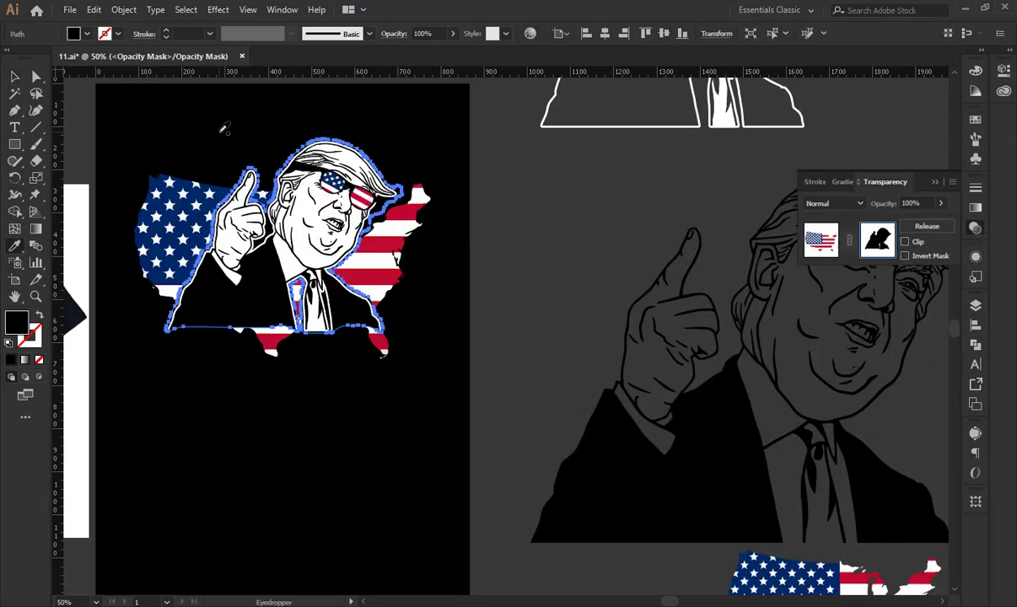
click(820, 241)
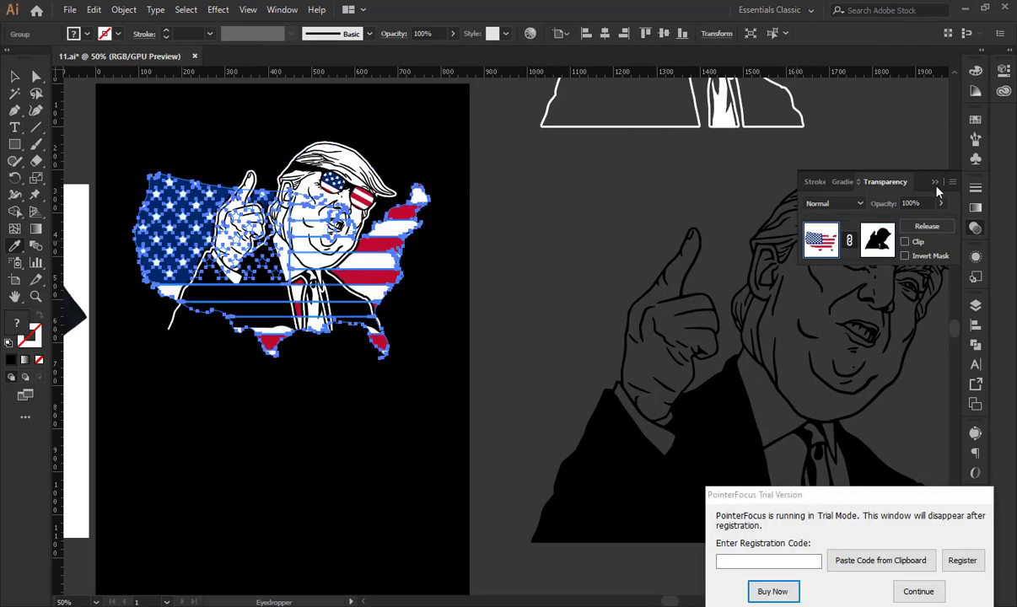
click(936, 183)
click(918, 591)
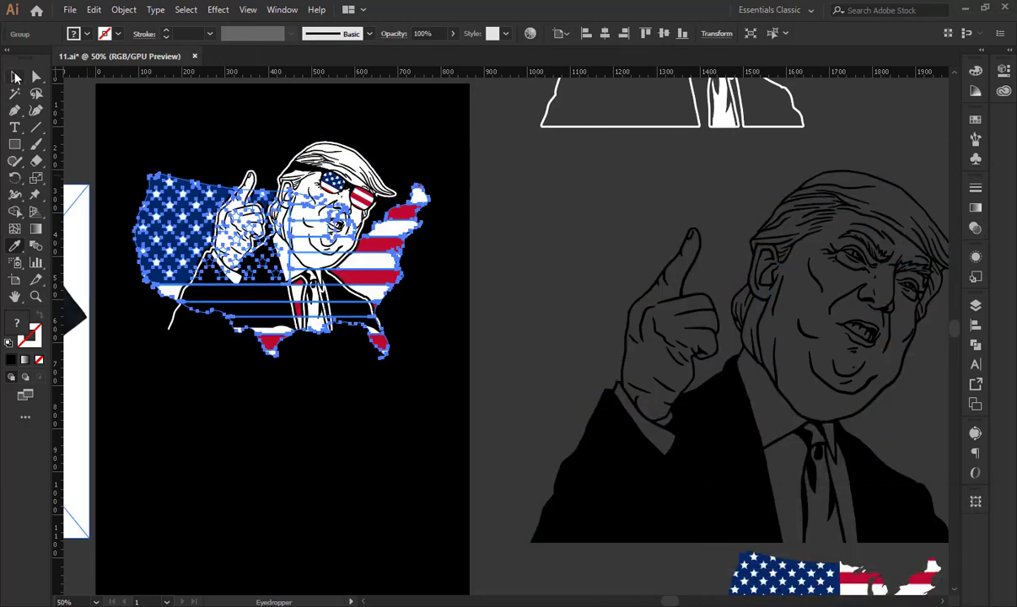
click(15, 77)
click(253, 131)
Group the caricature with the masked flag map on the black artboard.
drag(232, 127, 279, 176)
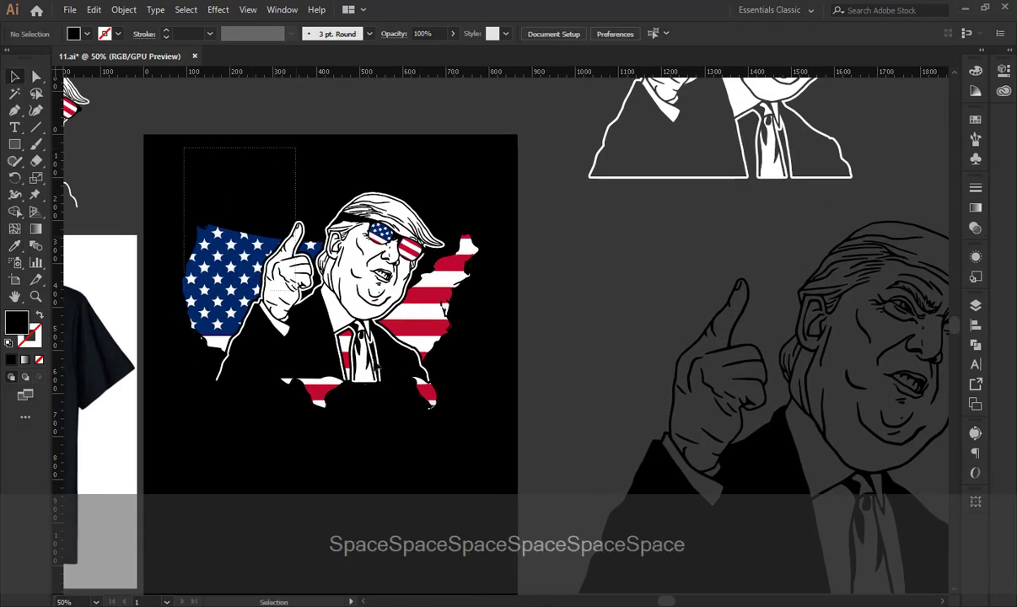
drag(376, 365, 458, 359)
key(ctrl+g)
click(459, 448)
Scale the grouped artwork down, position it in the artboard's upper half, and save the document.
click(439, 327)
drag(384, 361, 383, 335)
click(427, 375)
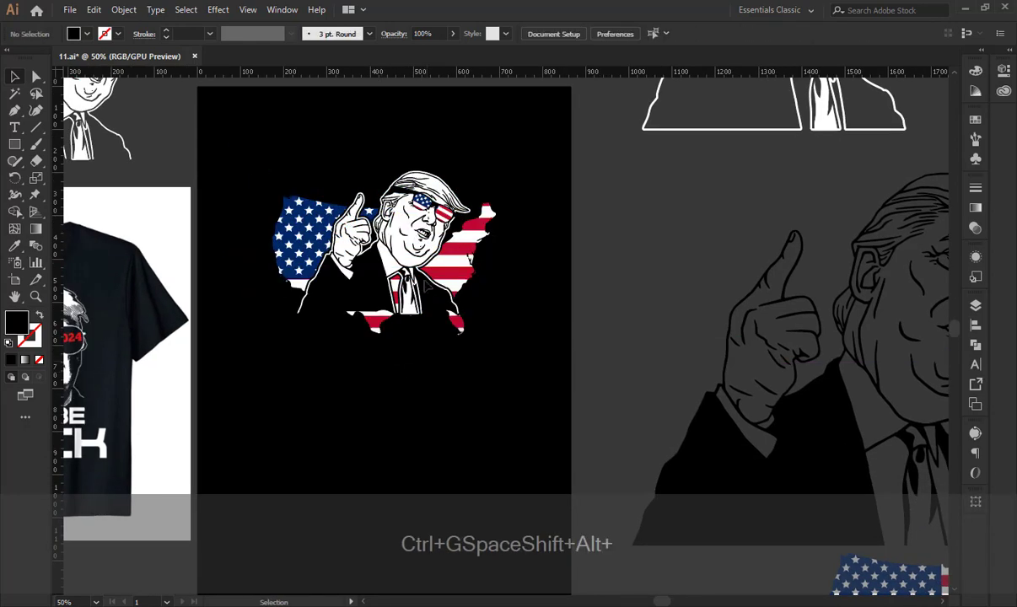
drag(425, 286, 427, 322)
click(411, 169)
key(ctrl+shift+s)
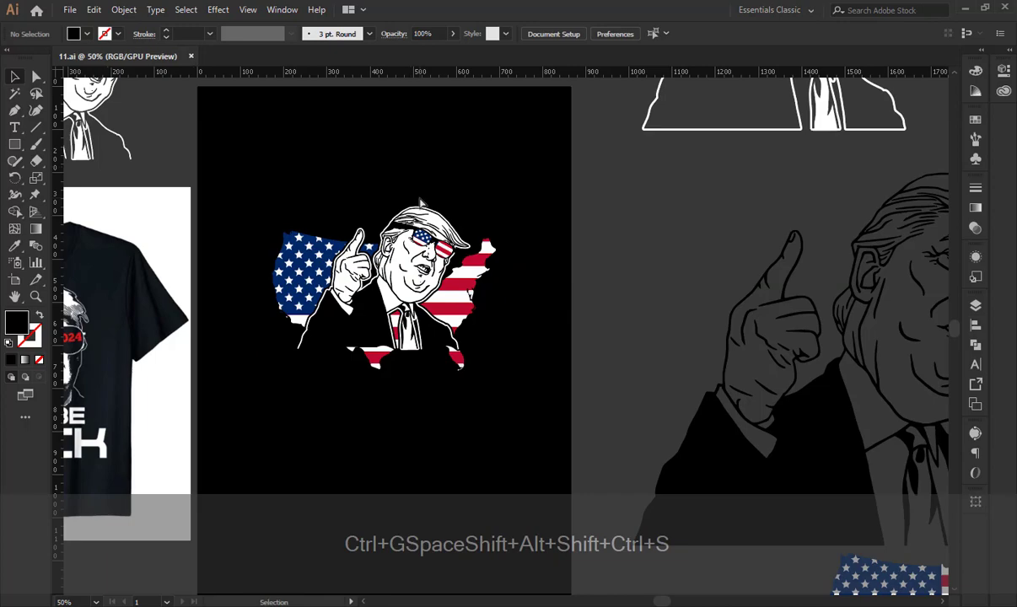
Add the text line "I'LL BE" below the artwork and enlarge it to about 150 pt.
drag(336, 188, 430, 239)
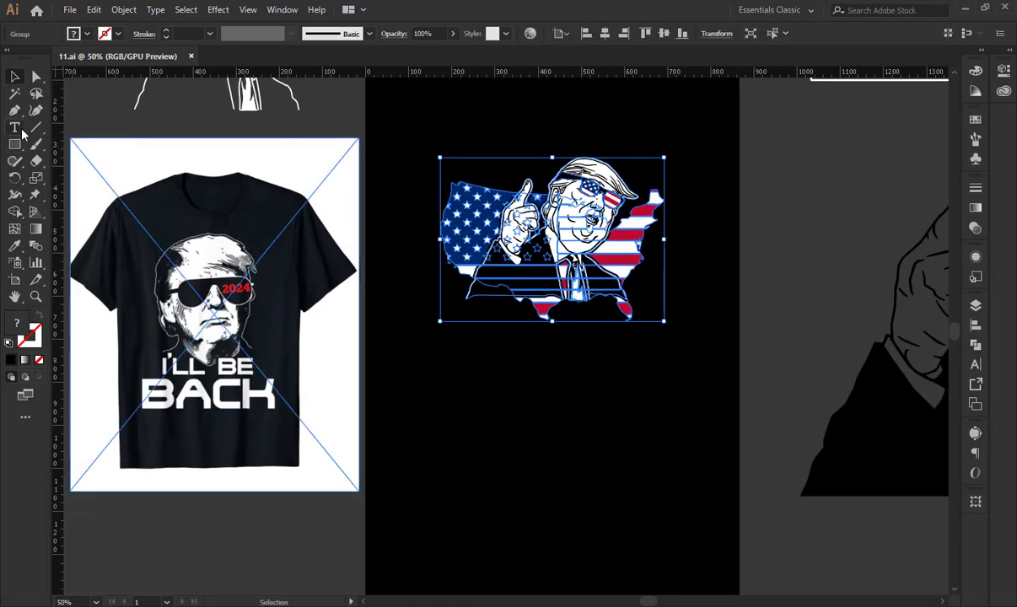
click(14, 127)
click(546, 415)
text(I)
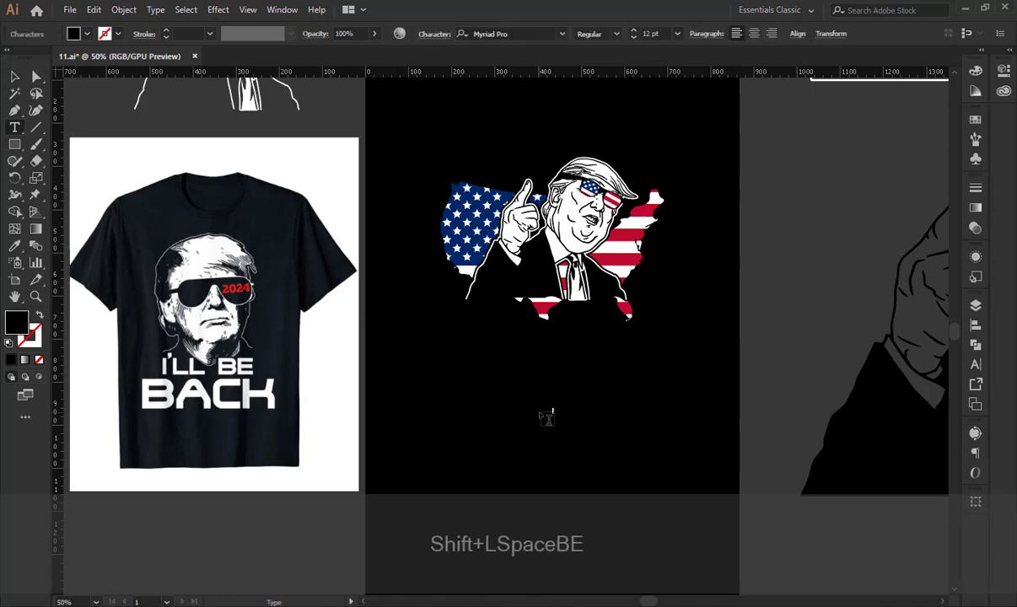
key(Escape)
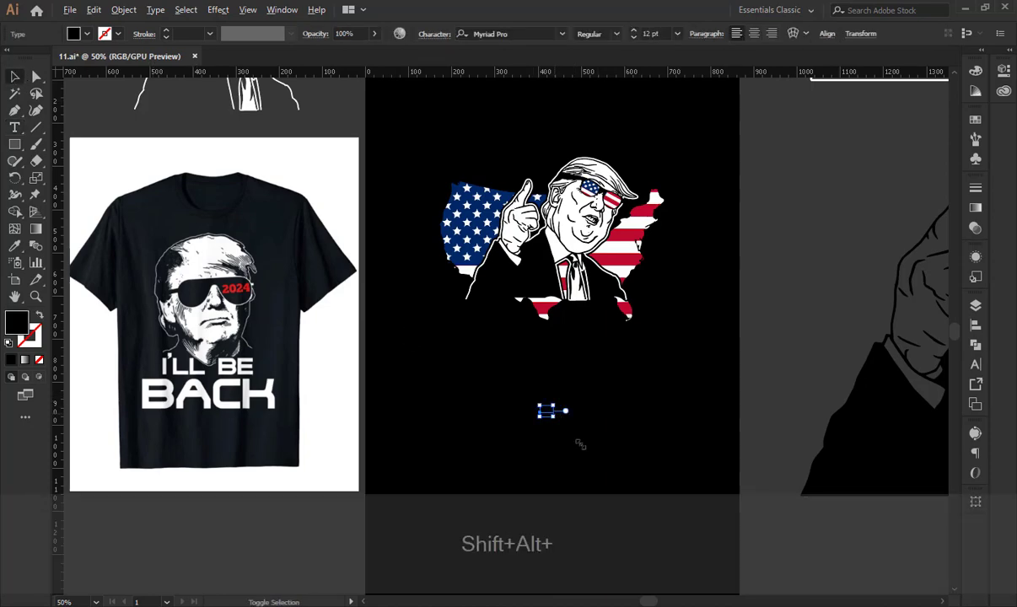
drag(580, 444, 632, 446)
Change the fill colour of the "I'LL BE" text to white.
double_click(17, 329)
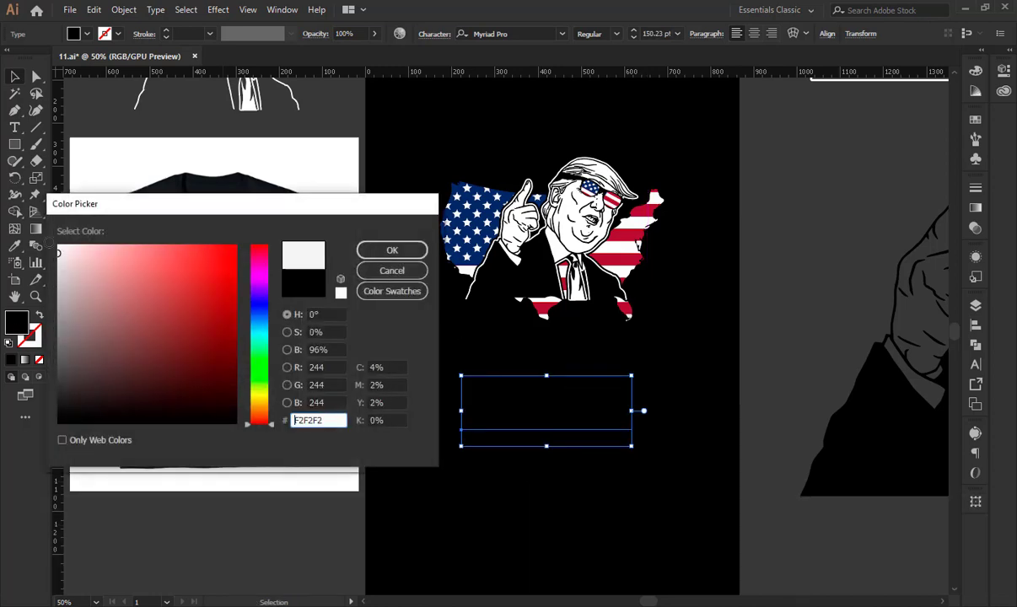
click(383, 247)
click(734, 358)
Place a copy of the "I'LL BE" line directly beneath it and change the copy's text to "BACK".
shift+drag(608, 424, 585, 422)
triple_click(585, 430)
text(BACK)
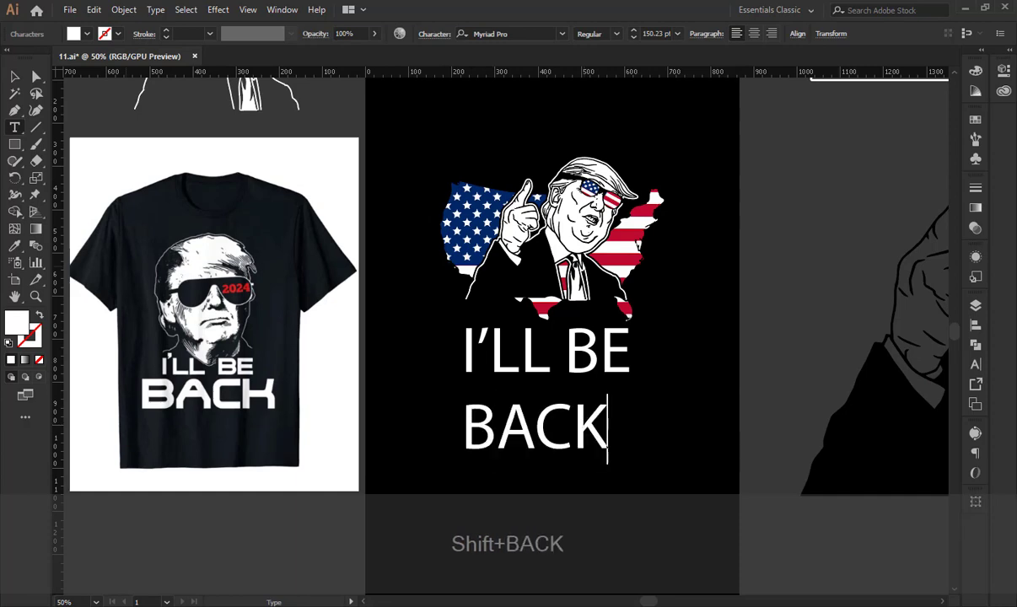
key(Escape)
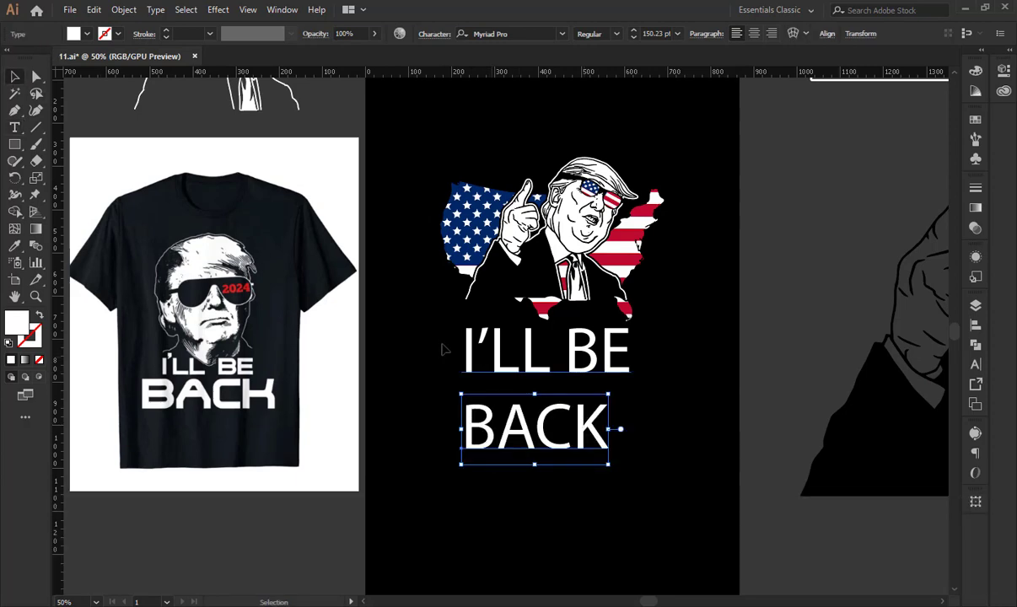
Open the FONTS.ai document alongside the T-shirt design.
drag(418, 327, 531, 453)
click(519, 517)
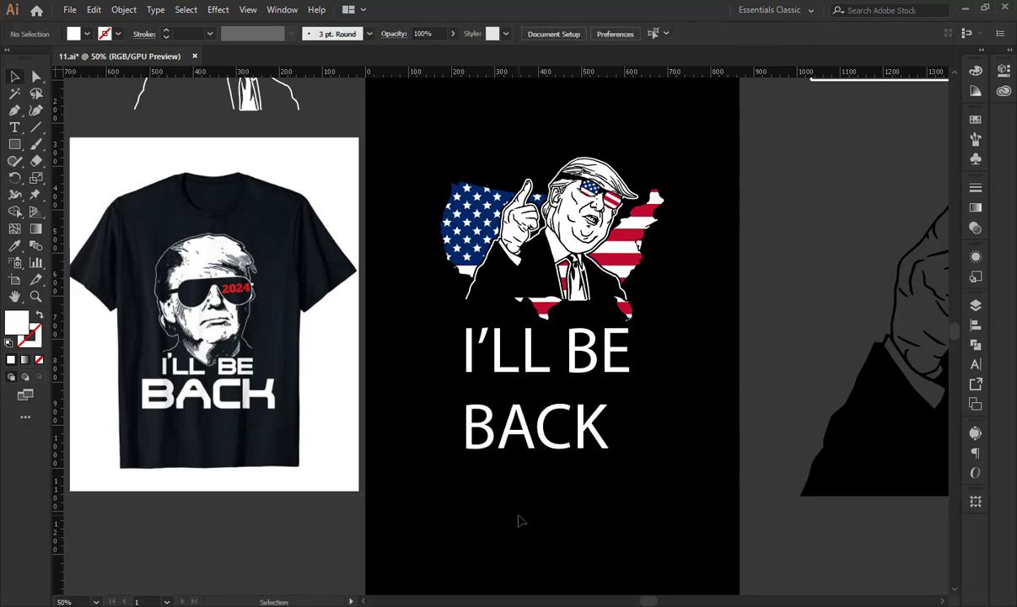
key(F9)
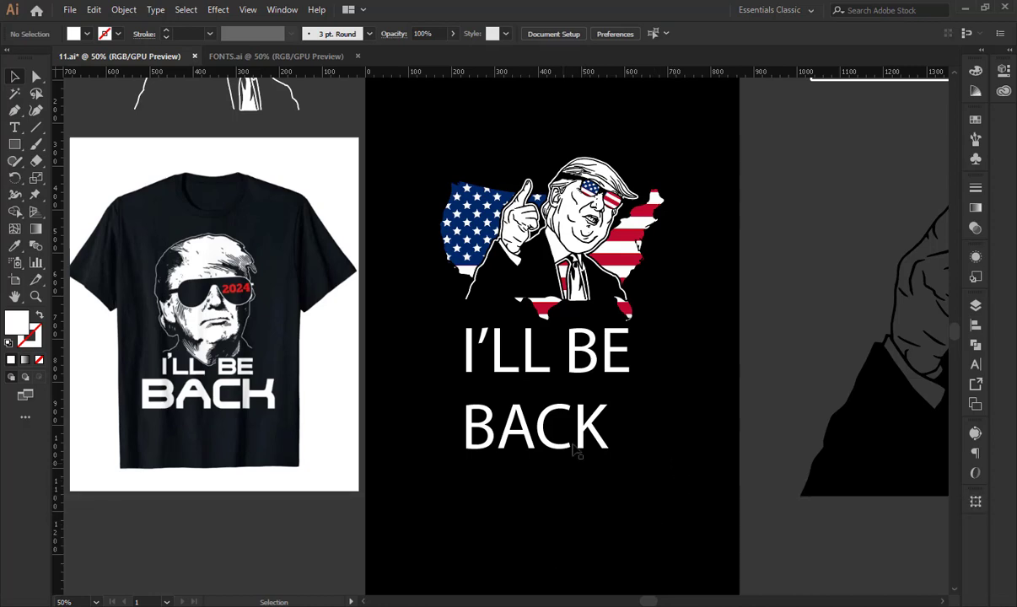
Move "BACK" up closer beneath "I'LL BE" and centre the paragraph alignment of both text lines.
drag(577, 453, 589, 438)
shift+click(549, 350)
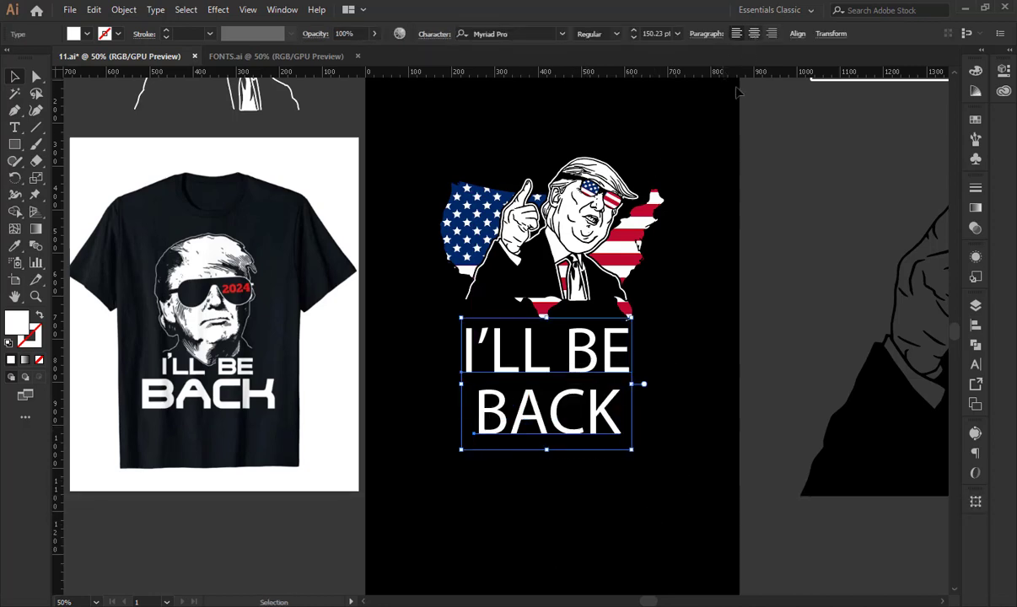
click(752, 34)
click(663, 319)
Copy both text lines into FONTS.ai beside the font samples and space them apart, one above the other.
drag(397, 317, 173, 253)
key(space)
drag(194, 296, 425, 366)
drag(422, 335, 264, 335)
click(403, 190)
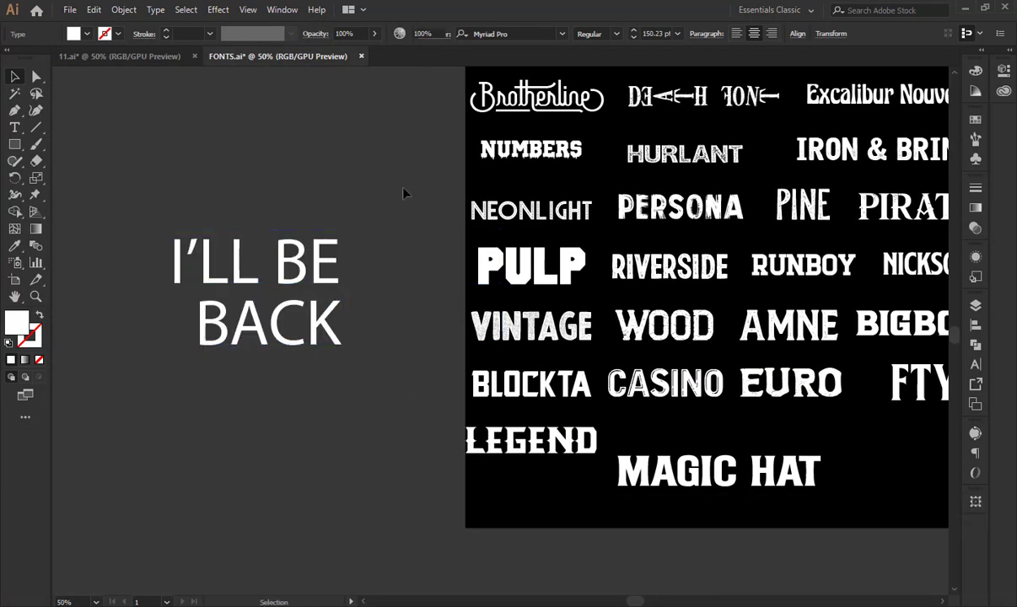
key(space)
drag(405, 193, 338, 235)
drag(268, 302, 297, 274)
click(332, 257)
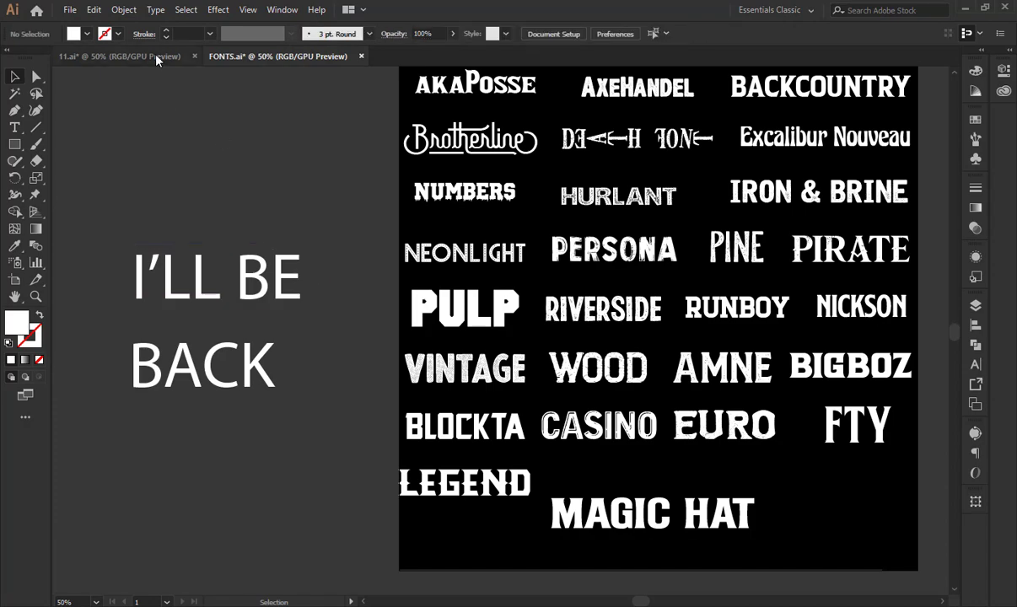
click(156, 56)
click(270, 57)
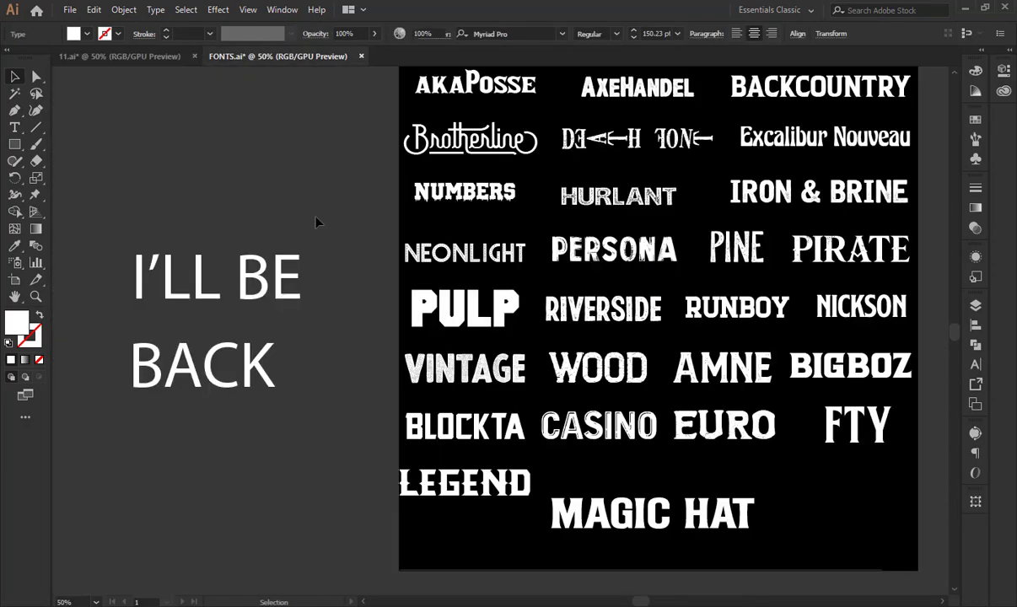
drag(302, 291, 296, 297)
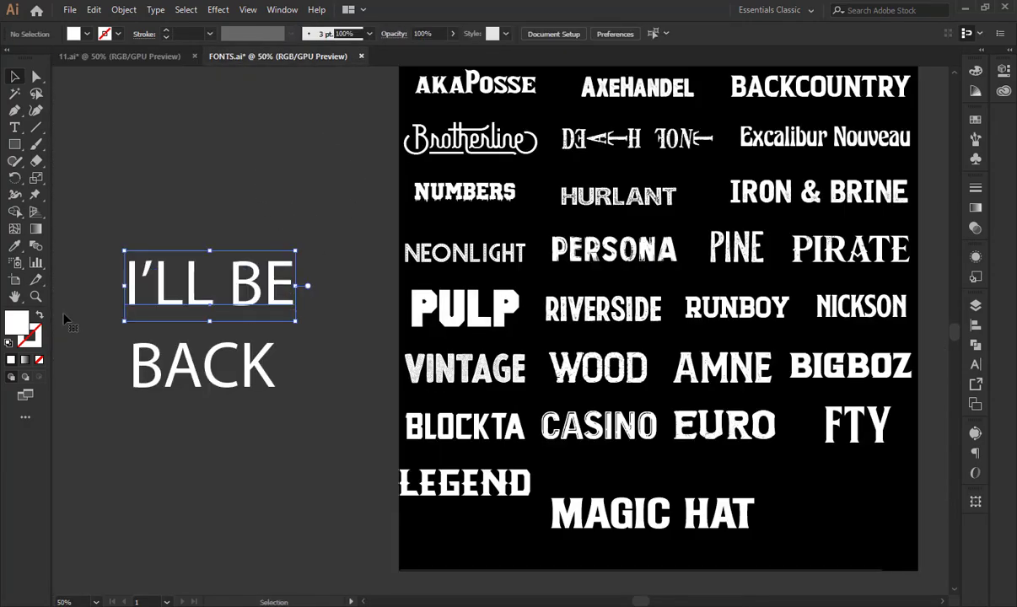
Try the BIGBOZ, MAGIC HAT, BACKCOUNTRY and AXEHANDEL sample fonts on the "I'LL BE" line with the Eyedropper.
key(i)
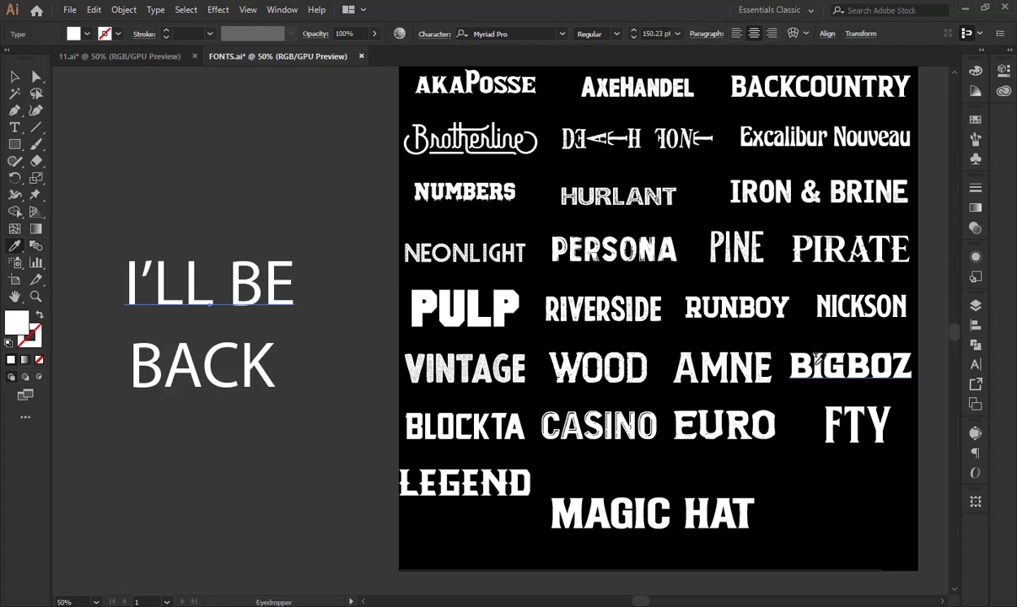
click(815, 361)
click(723, 521)
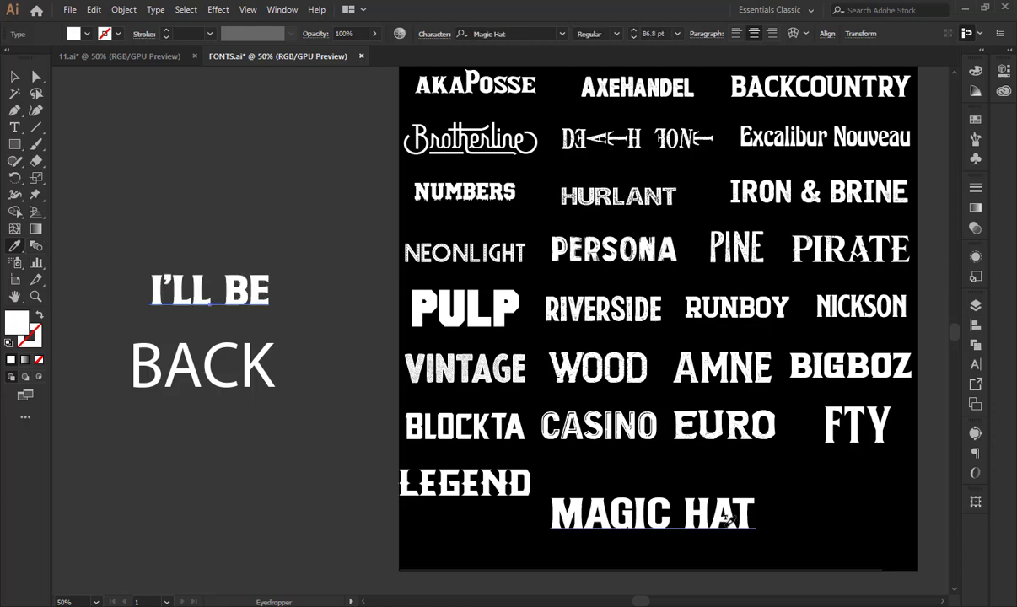
click(917, 588)
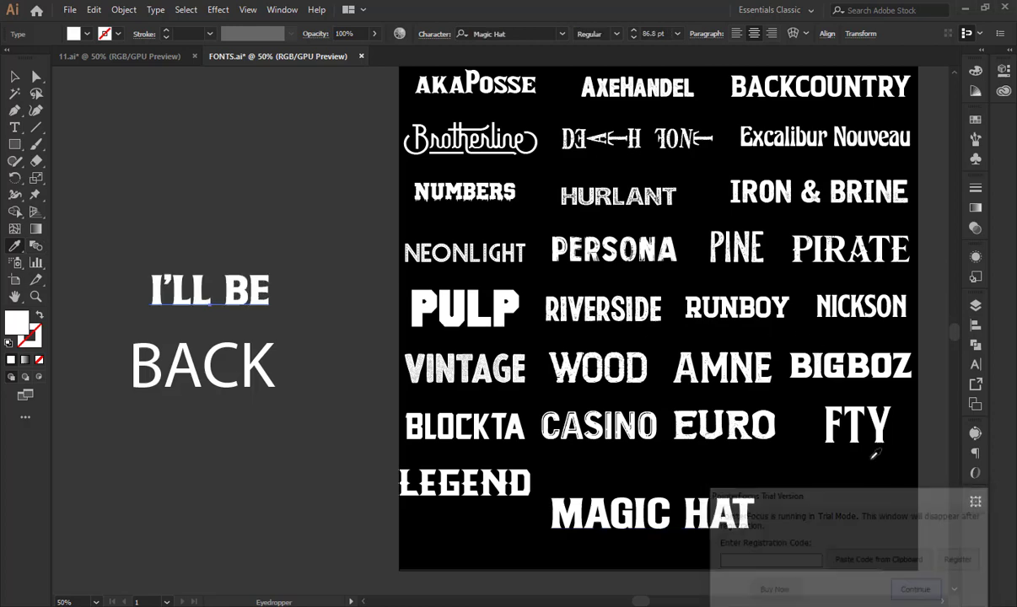
scroll(859, 386, up, 1)
click(797, 118)
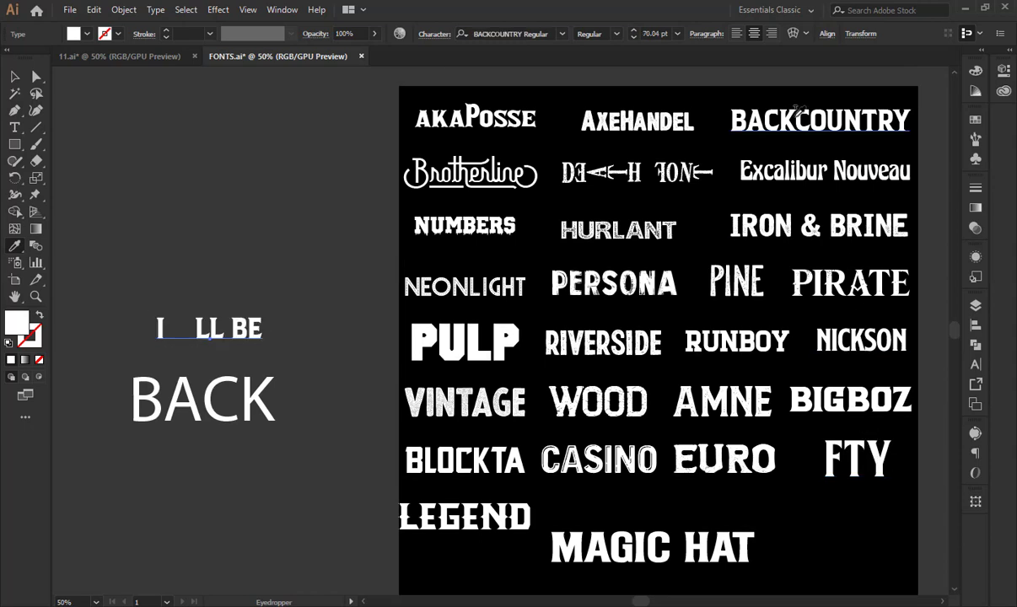
click(639, 123)
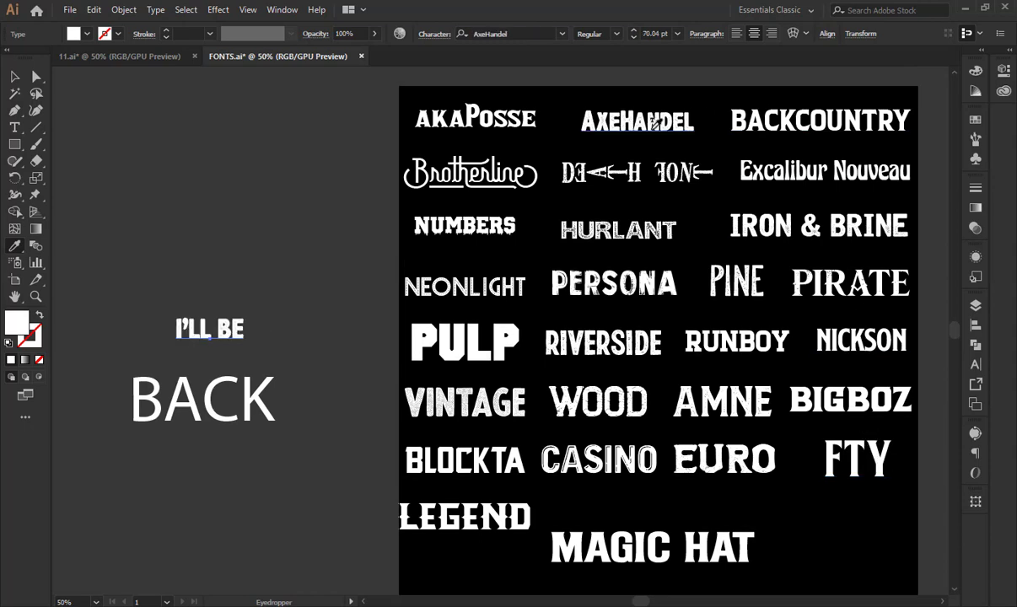
Try the PERSONA, NUMBERS, VINTAGE, PULP, BLOCKTA and LEGEND sample fonts on the "I'LL BE" line.
click(614, 287)
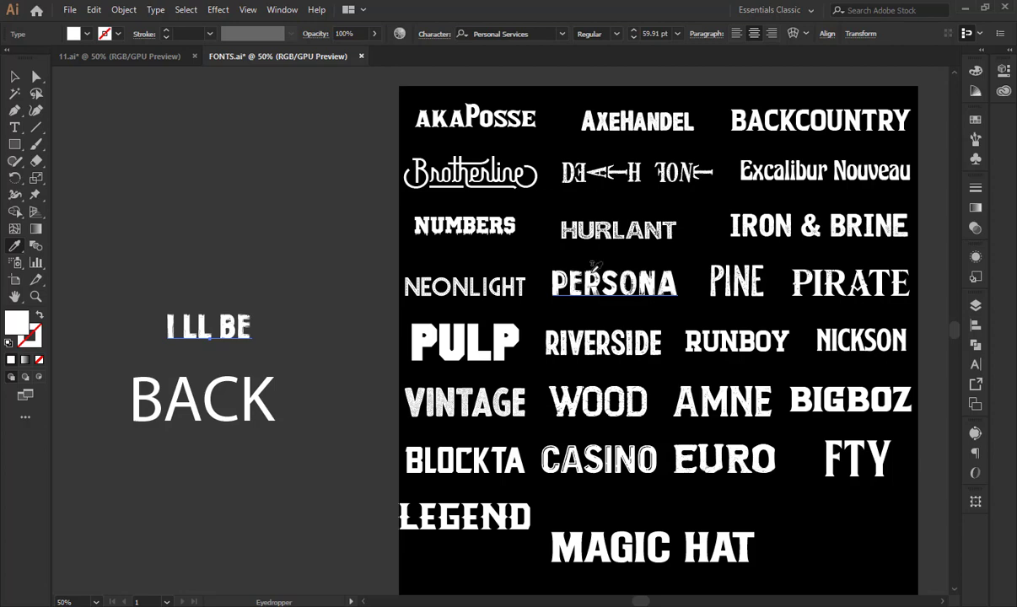
click(494, 226)
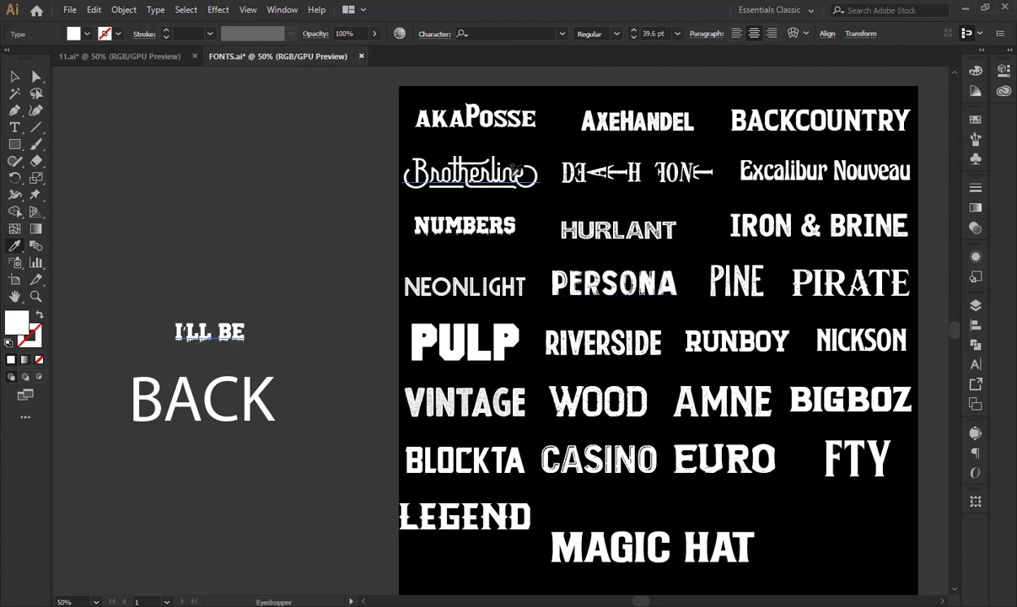
click(503, 393)
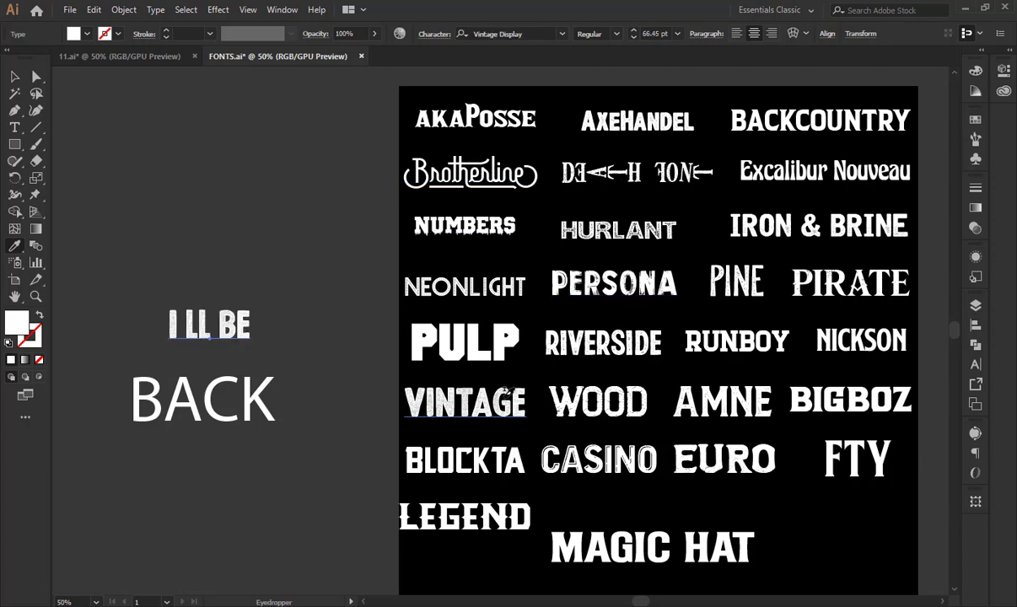
click(494, 348)
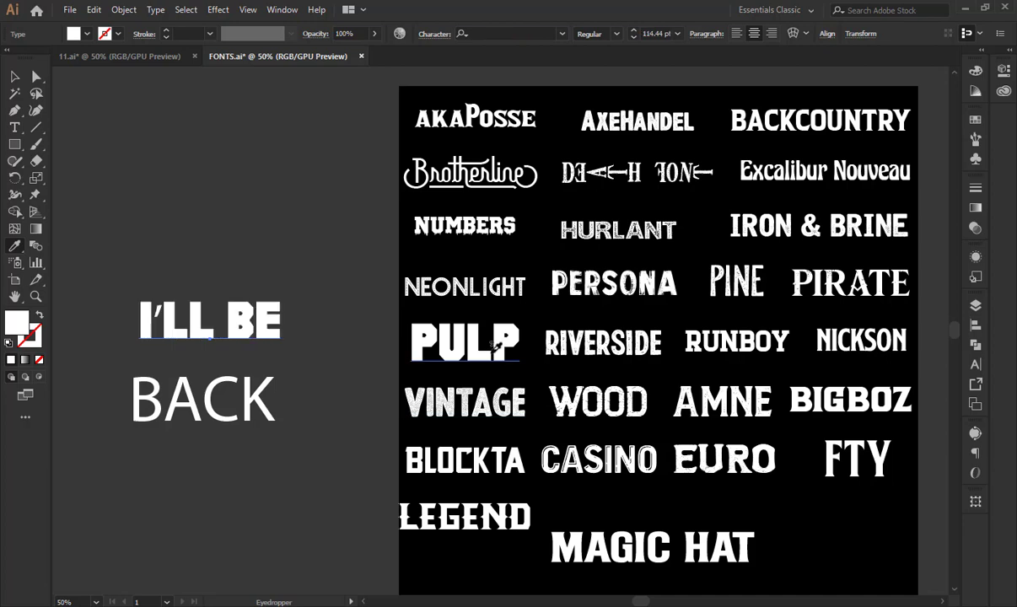
click(472, 447)
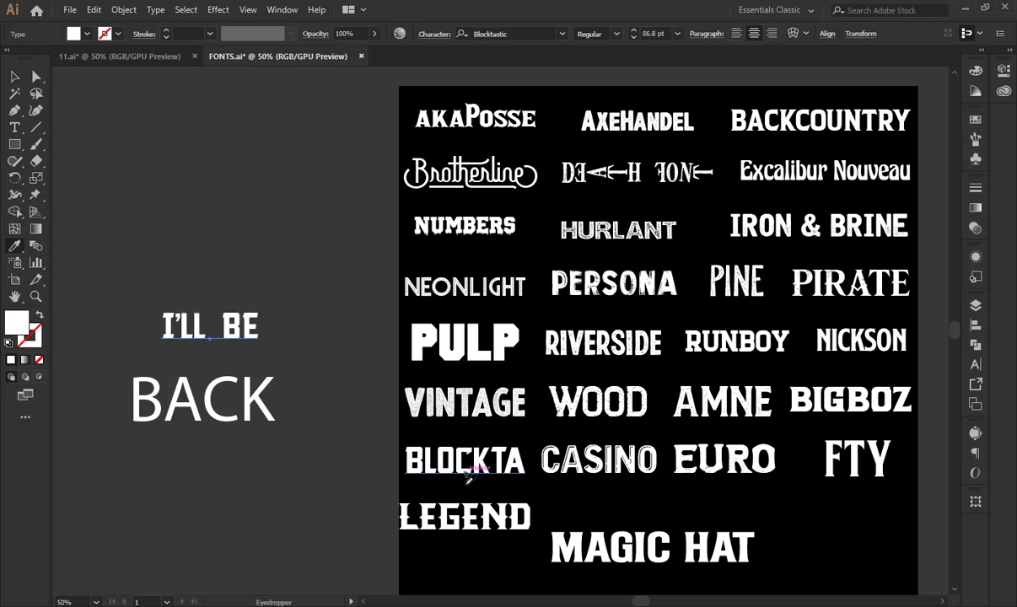
click(463, 511)
Apply the CASINO sample's text style, Casino Bar at 86.8 pt, to both "I'LL BE" and "BACK".
click(605, 455)
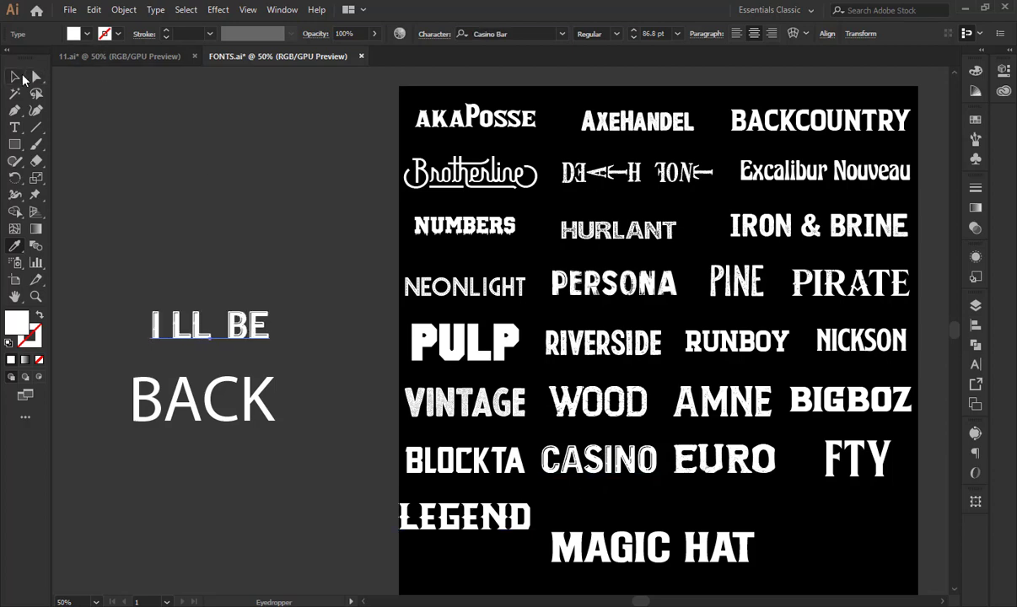
click(15, 76)
click(203, 401)
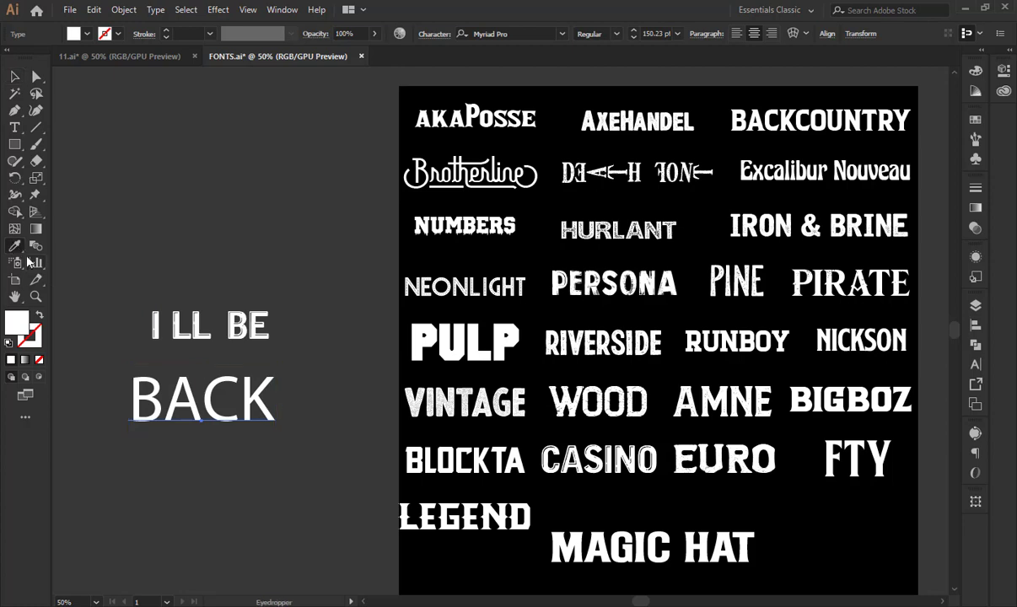
click(226, 327)
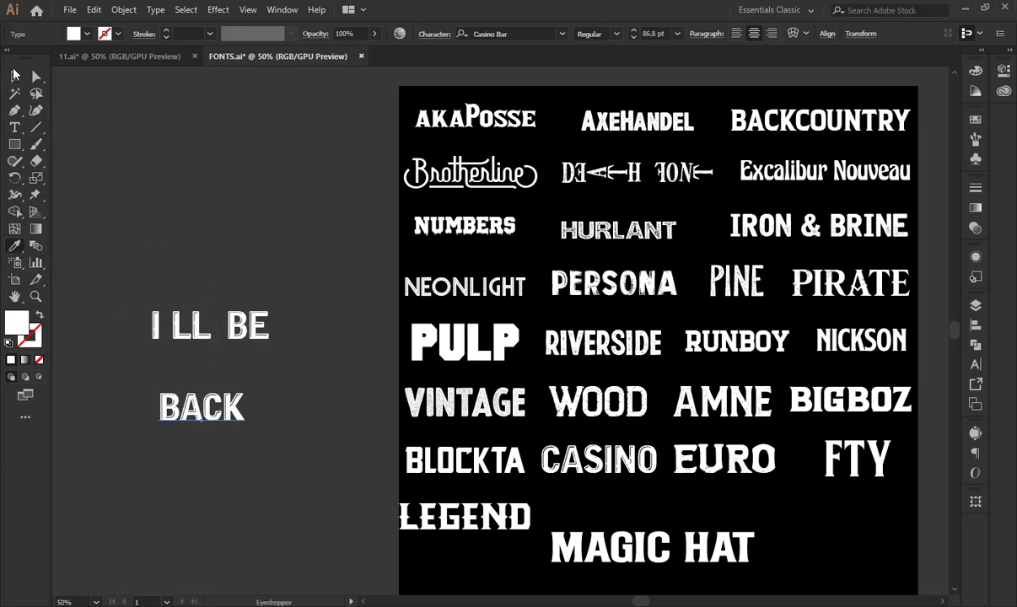
Change the wording of the upper text line to "I WILL BE".
click(213, 198)
key(space)
double_click(199, 331)
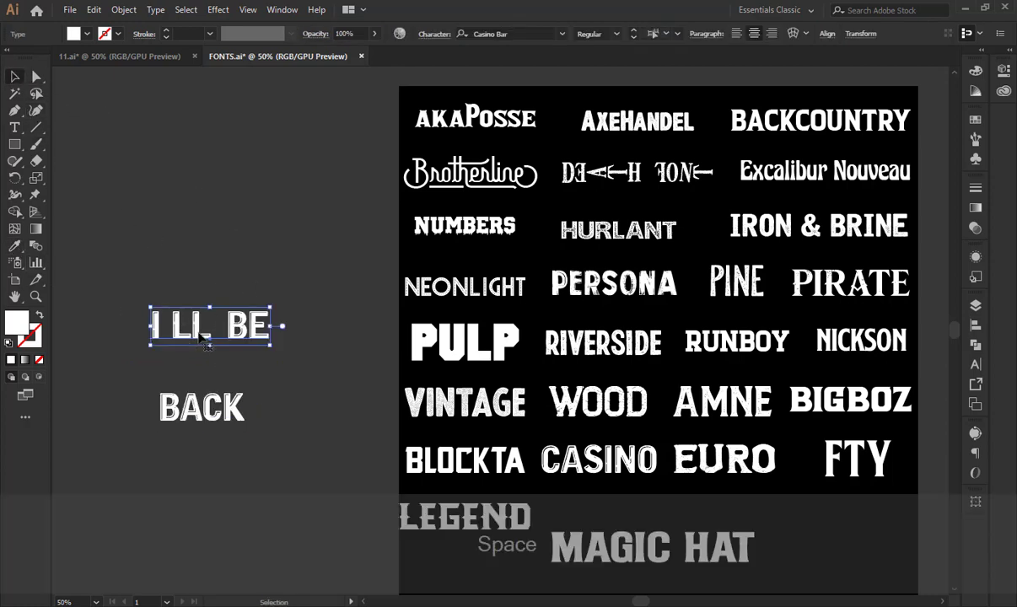
drag(162, 325, 206, 324)
key(BackSpace)
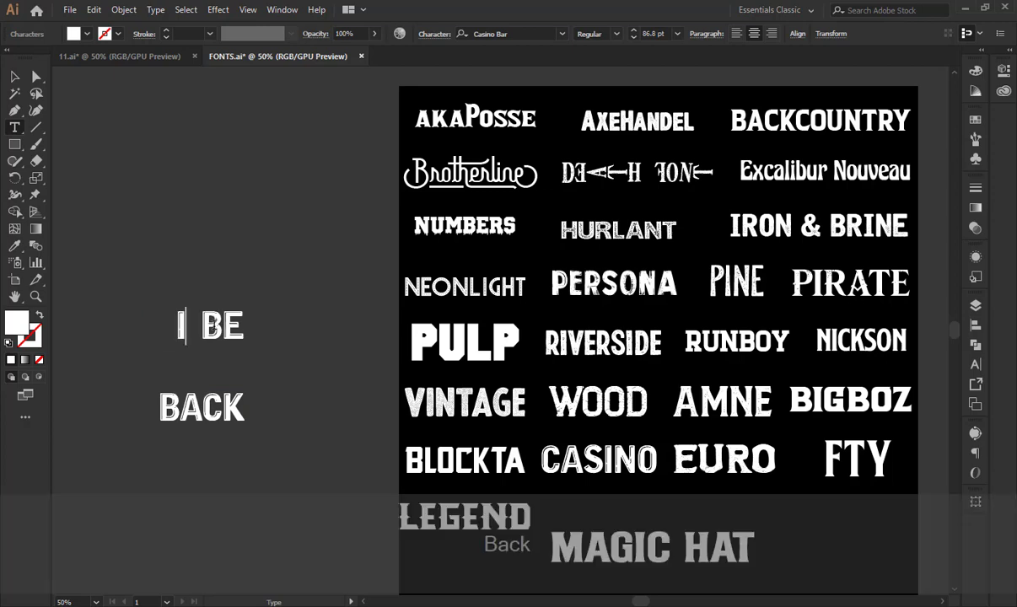
text(WILL)
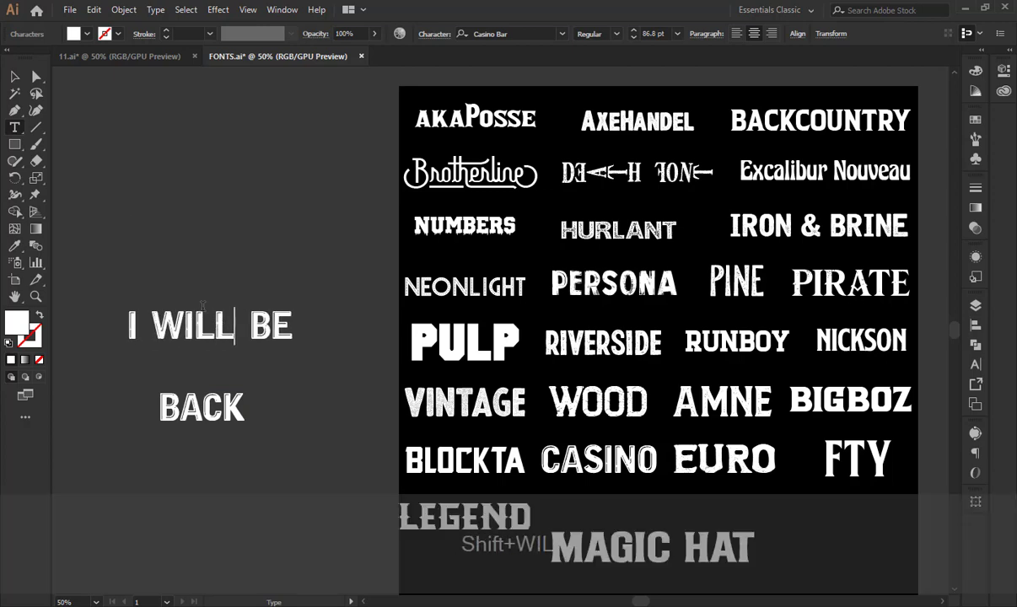
click(14, 77)
Bring the "I WILL BE" and "BACK" lines into 11.ai below the artwork and delete the old Myriad Pro lettering.
drag(256, 238, 222, 428)
drag(220, 391, 638, 474)
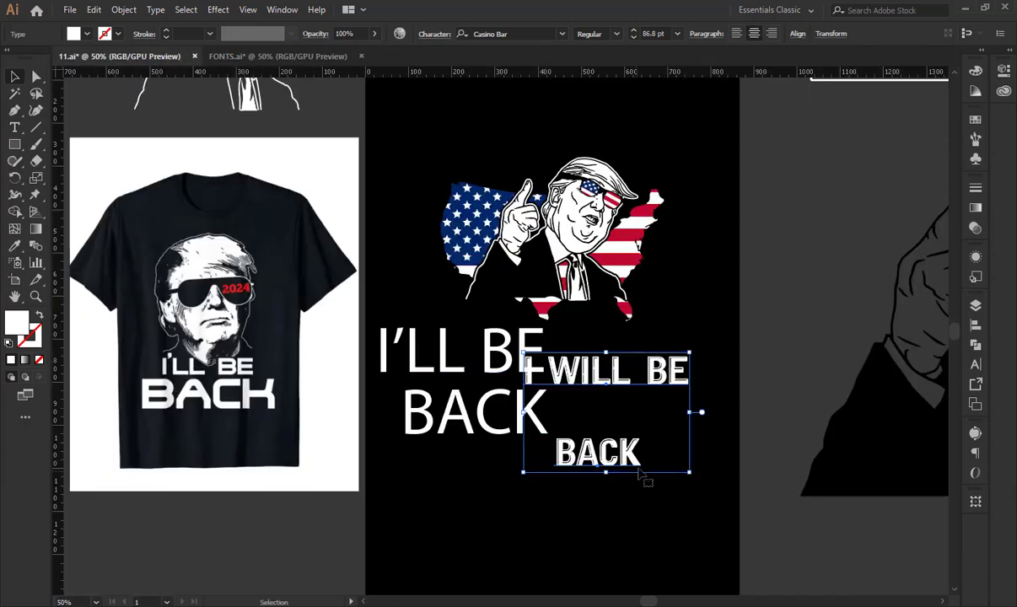
click(405, 312)
key(Delete)
Place an enlarged copy of "I WILL BE" across the top of the artwork and centre it horizontally with the artwork.
click(590, 371)
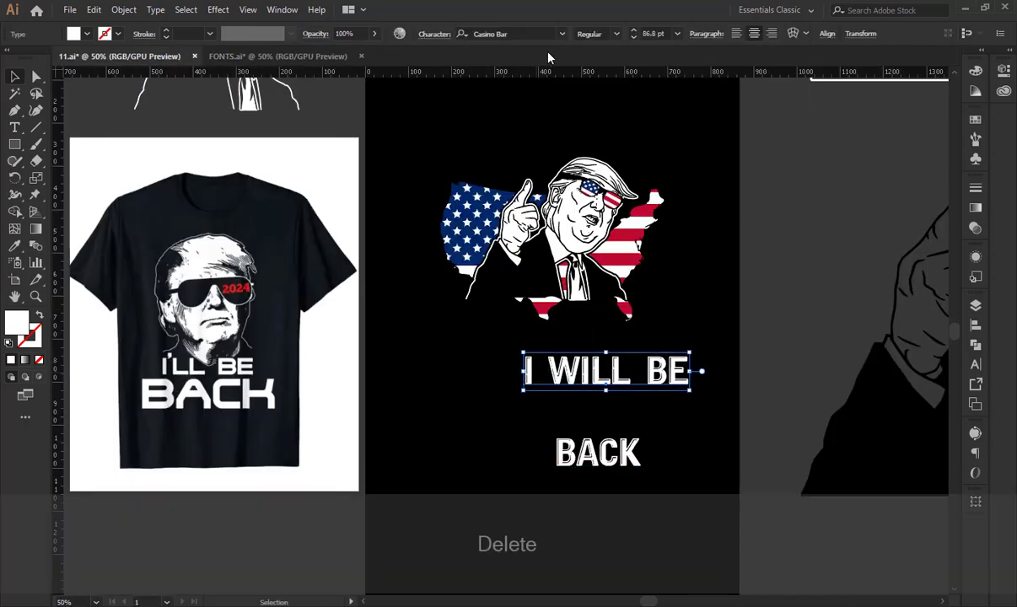
click(502, 33)
click(681, 156)
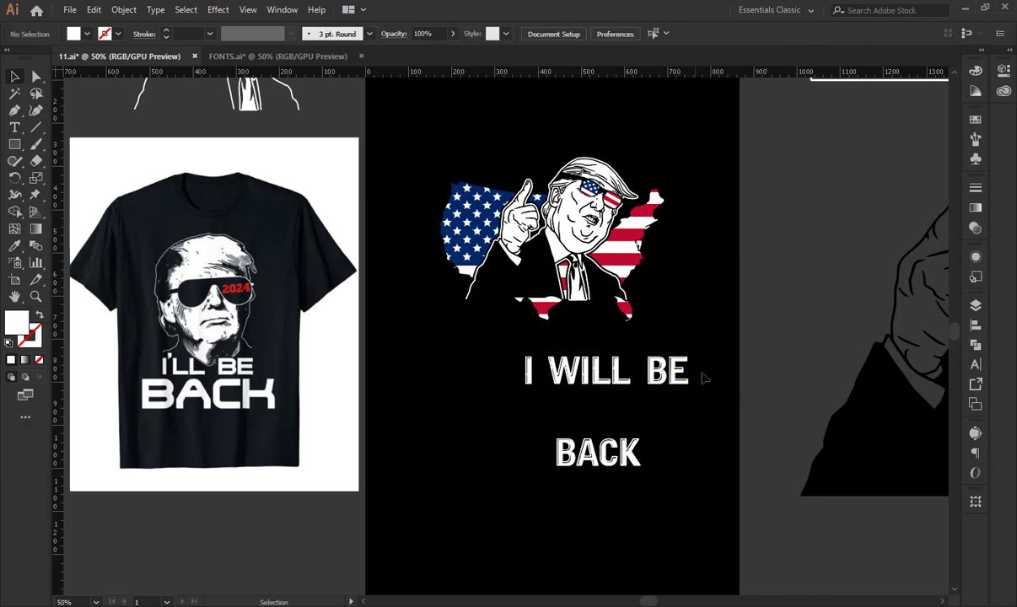
drag(670, 371, 581, 253)
drag(647, 214, 414, 342)
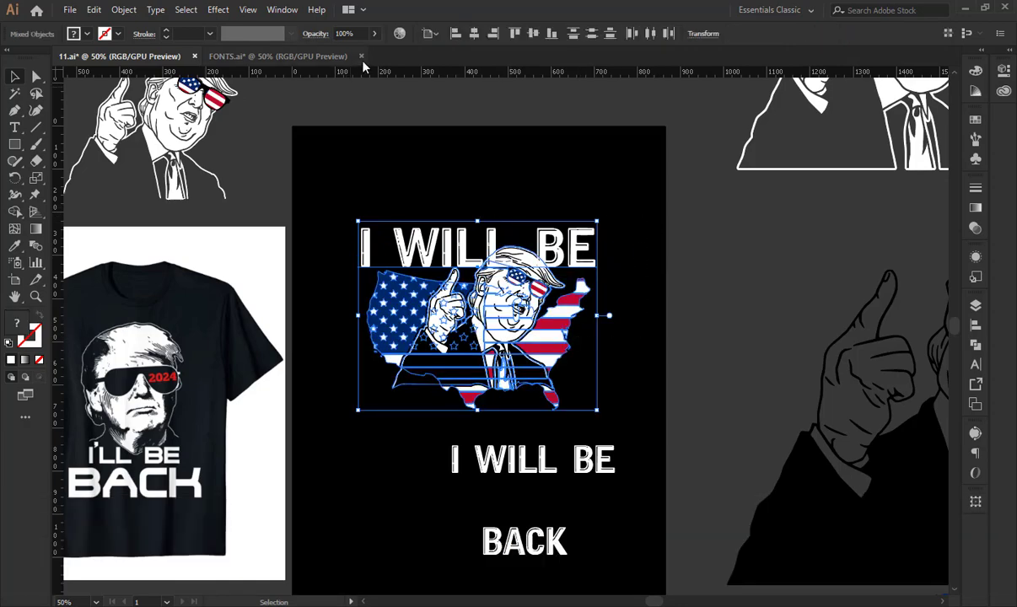
click(473, 34)
Bring the caricature and flag map artwork in front of the upper "I WILL BE" text.
click(544, 308)
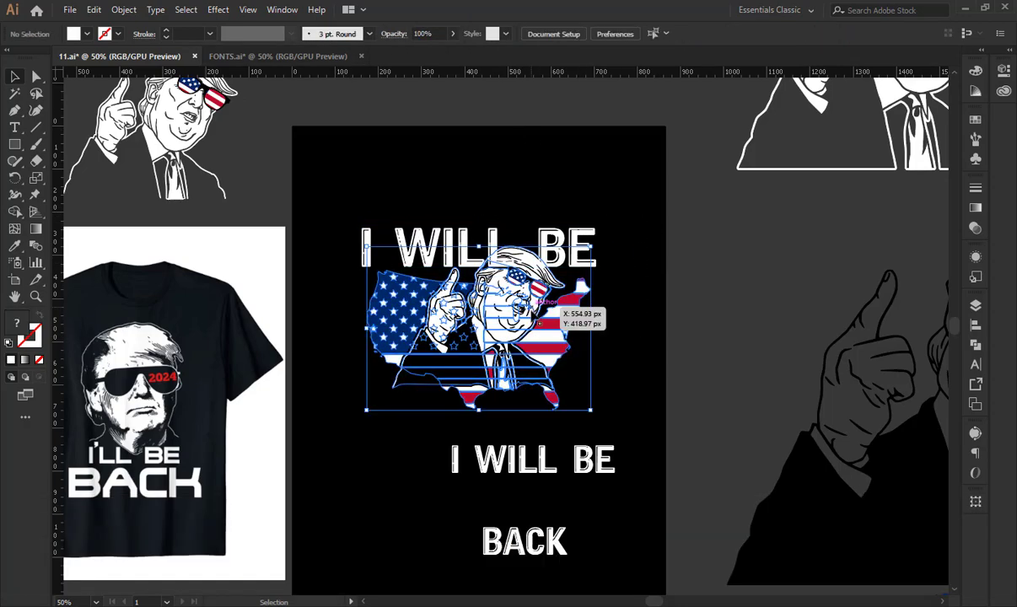
key(ctrl+x)
key(ctrl+f)
click(613, 276)
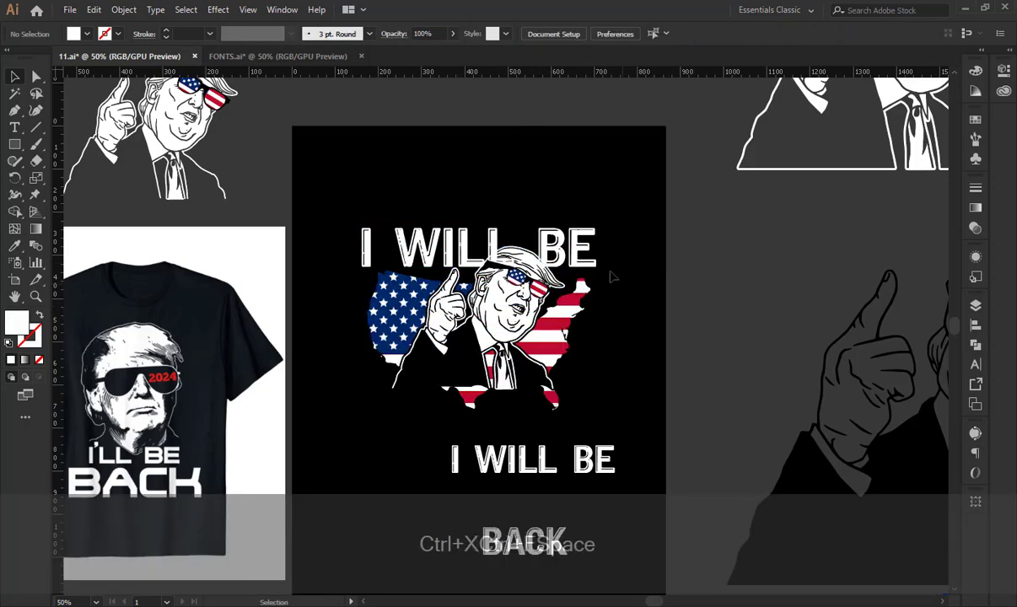
Enlarge the upper "I WILL BE" text slightly and centre it horizontally with the artwork again.
drag(579, 250, 604, 251)
drag(620, 329, 372, 88)
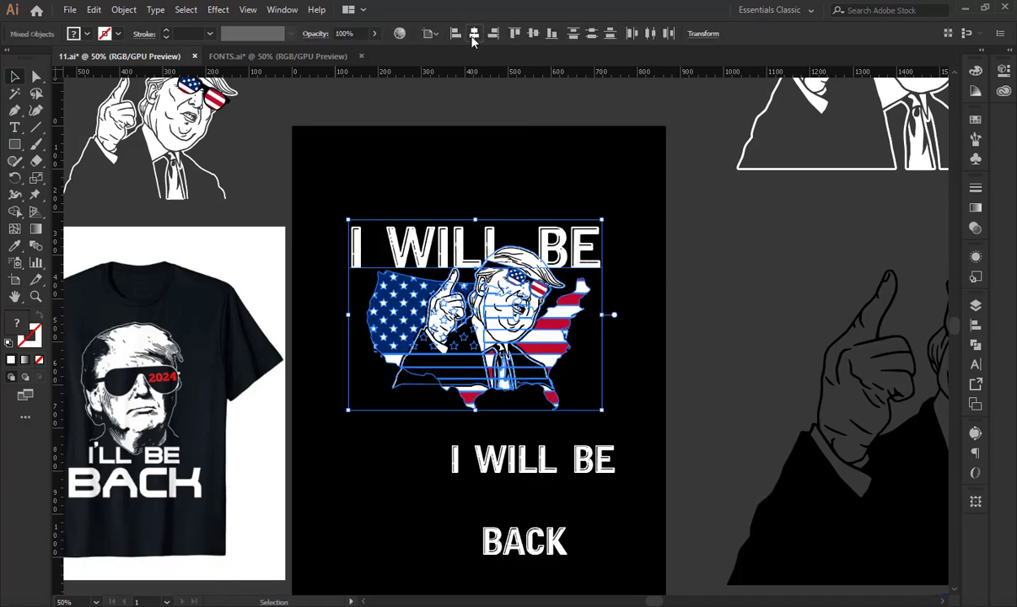
click(474, 36)
click(613, 308)
Copy the black silhouette shape from the flag map's opacity mask and return to editing the artwork.
click(573, 307)
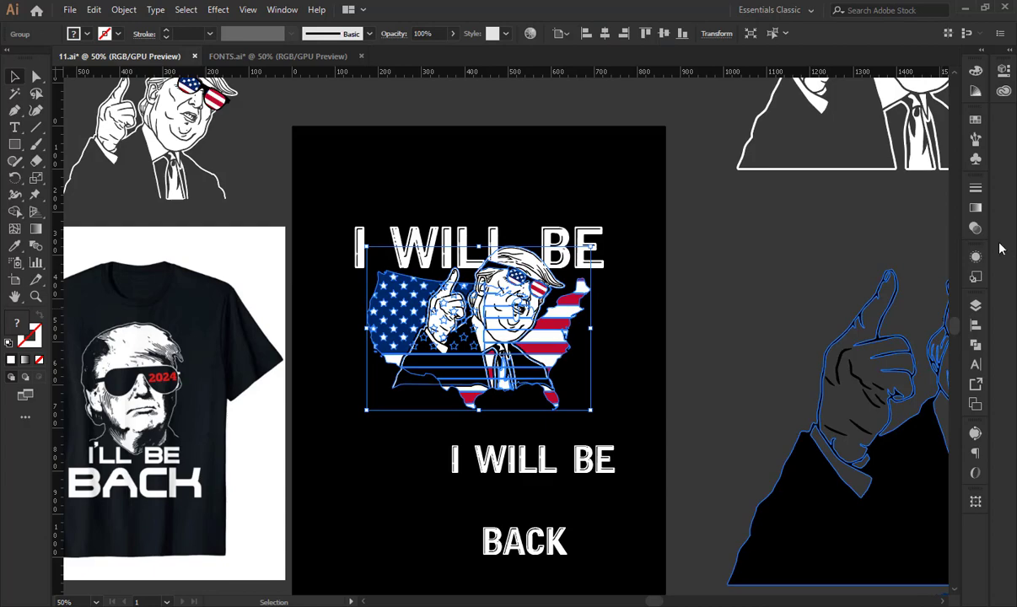
click(975, 227)
click(878, 241)
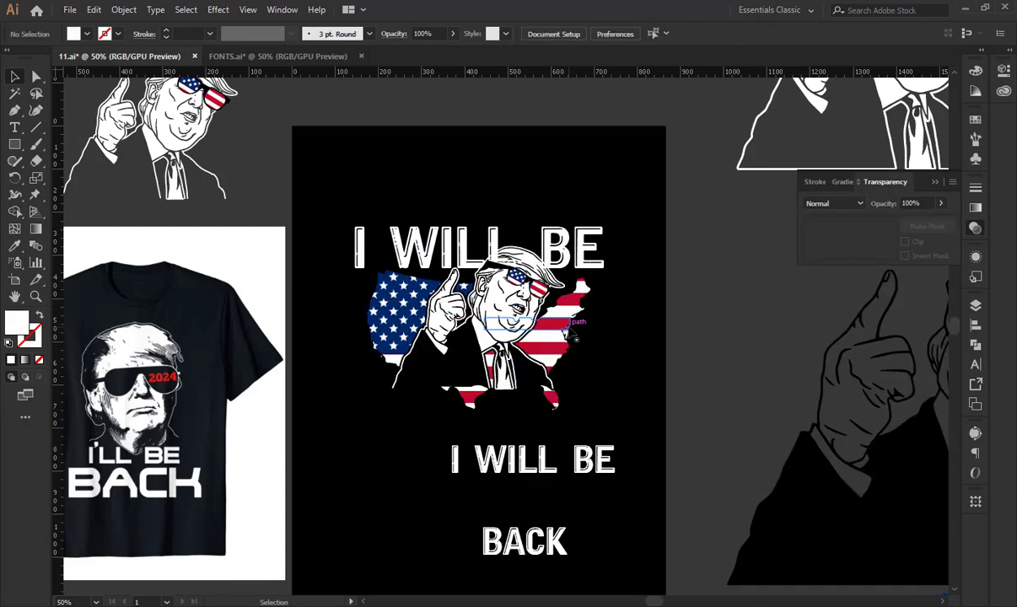
click(877, 240)
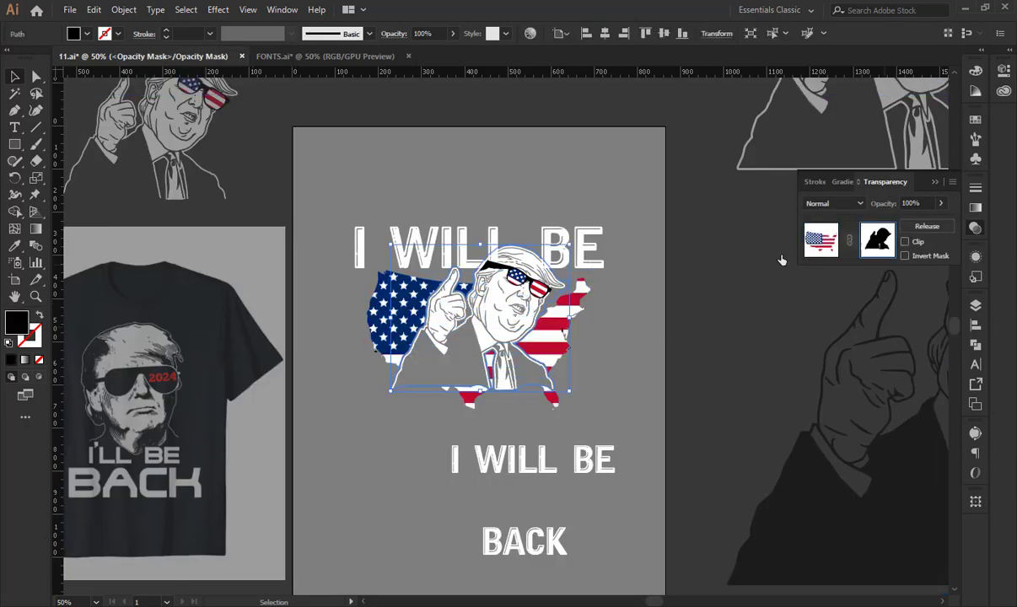
key(ctrl+c)
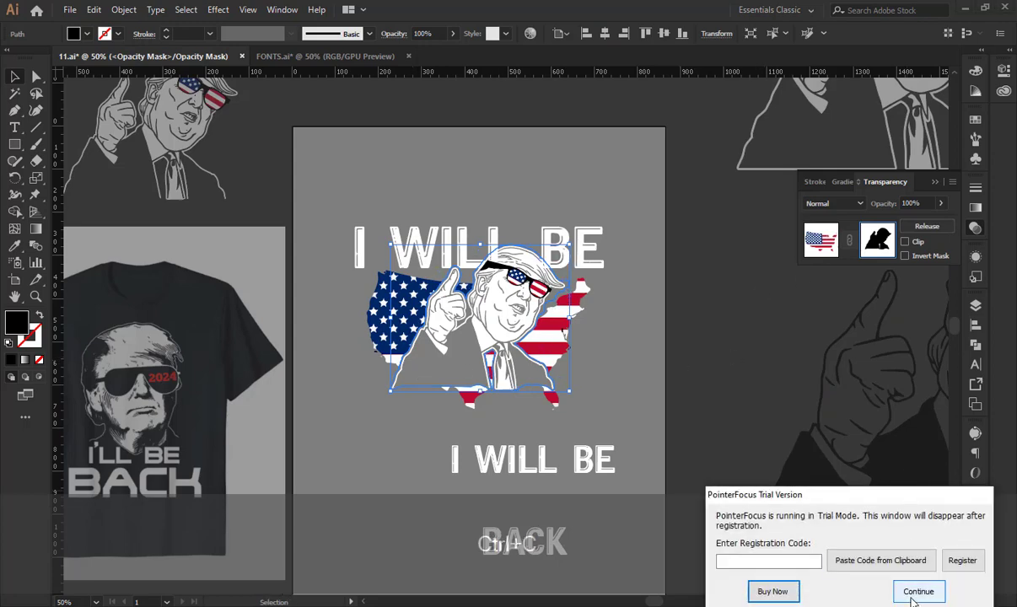
click(911, 594)
click(831, 240)
click(935, 183)
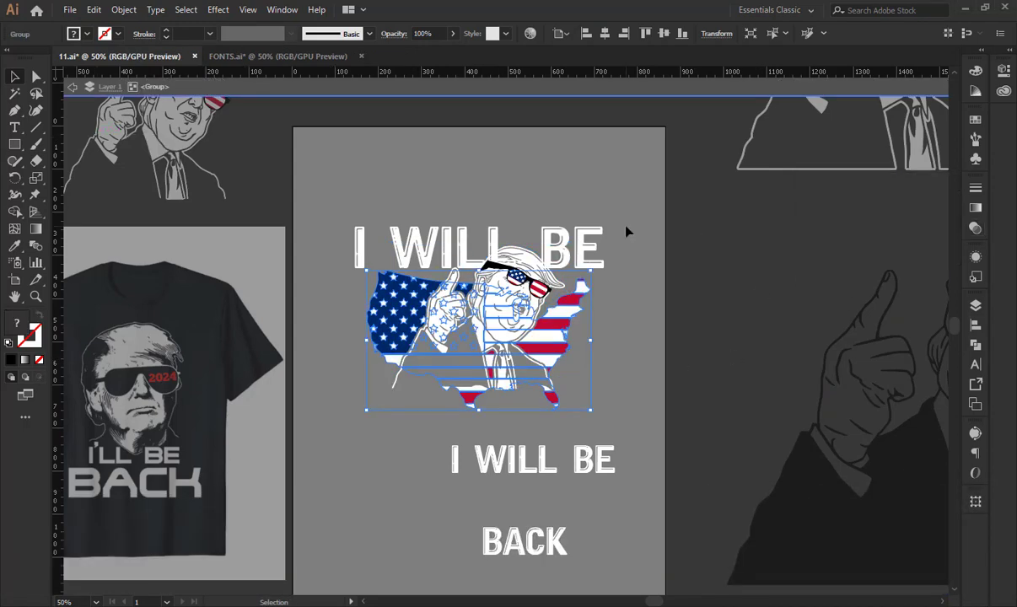
Mask the upper "I WILL BE" text with a black-filled copy of the caricature and flag map artwork, with Clip turned off.
double_click(627, 228)
click(598, 246)
click(975, 229)
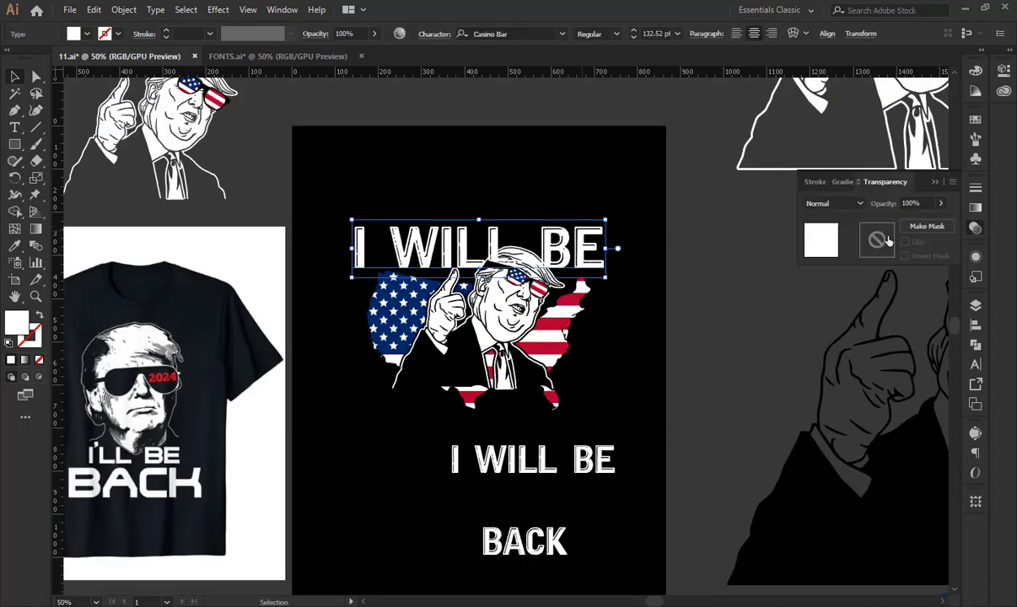
double_click(884, 239)
click(904, 242)
key(ctrl+f)
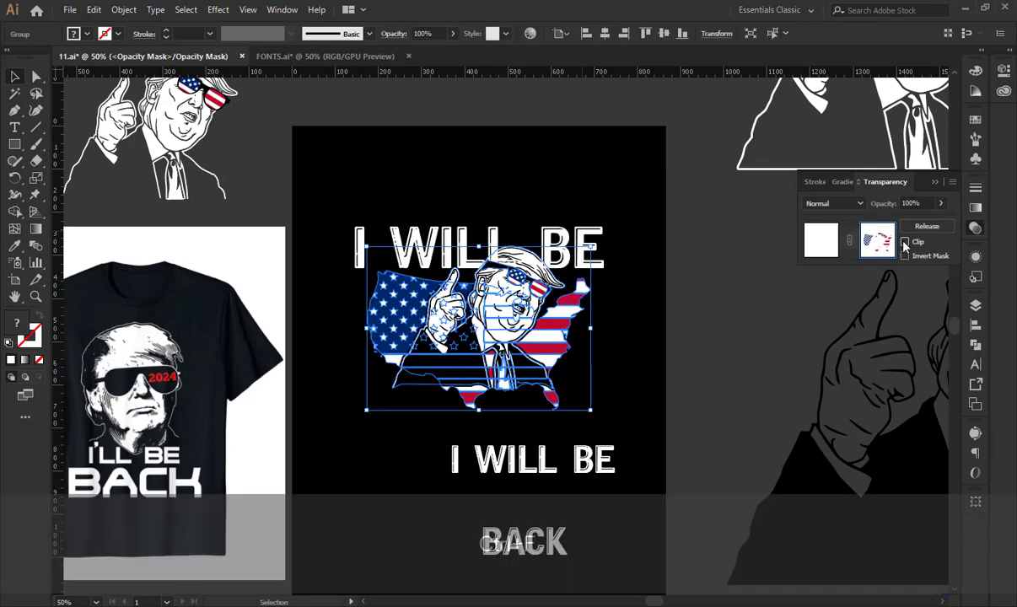
click(14, 246)
click(462, 173)
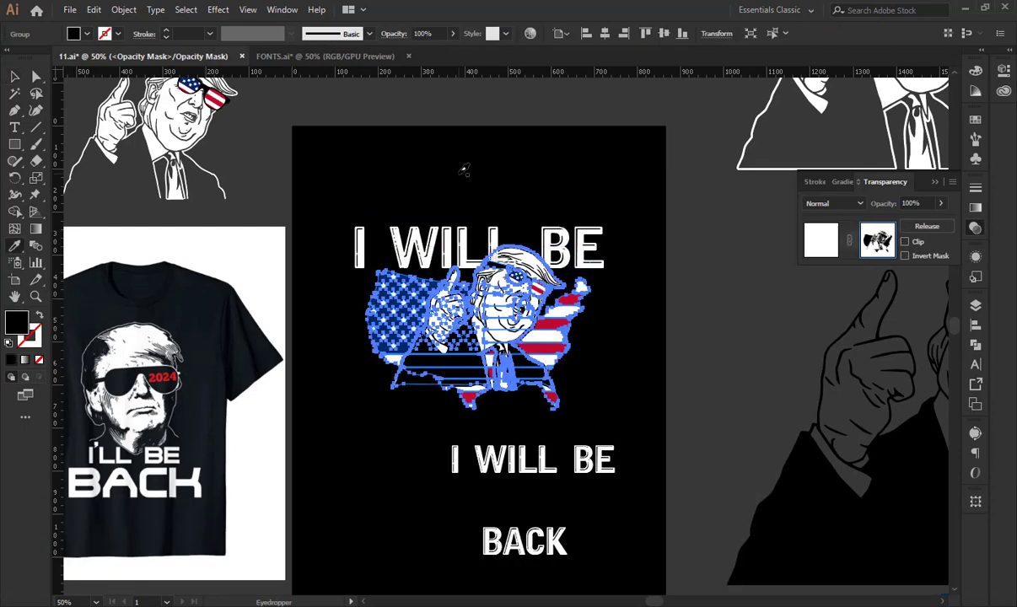
click(828, 245)
click(935, 181)
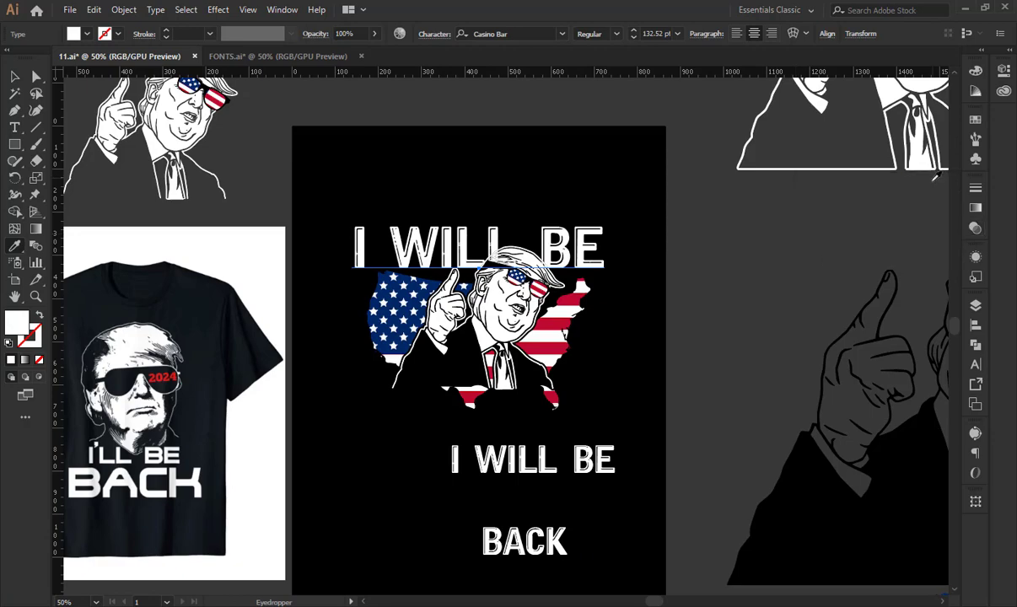
click(522, 157)
drag(597, 211, 585, 204)
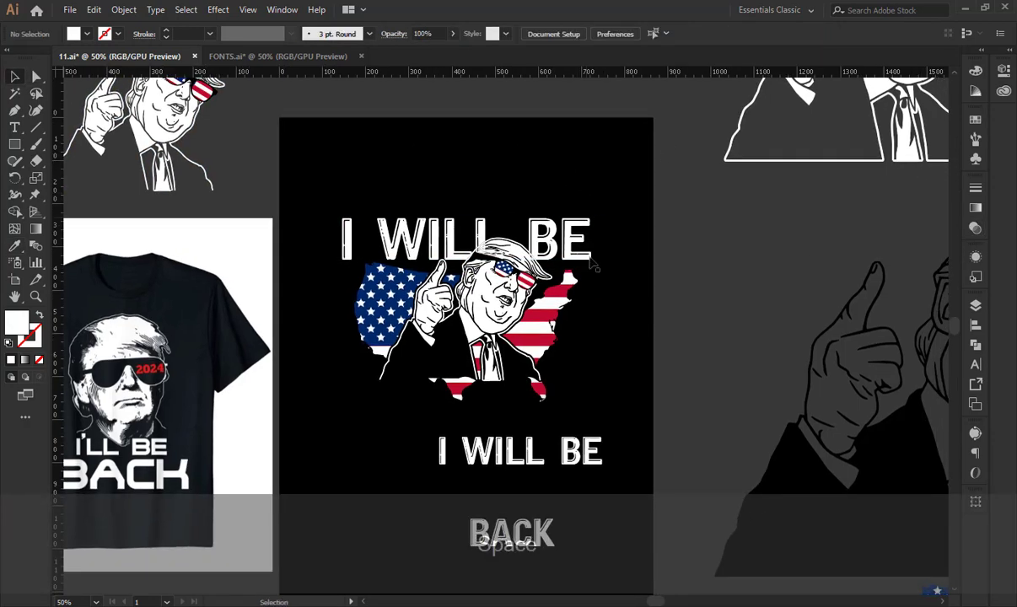
Inspect the silhouette in the flag map's opacity mask and return to the whole artwork.
double_click(537, 295)
click(547, 329)
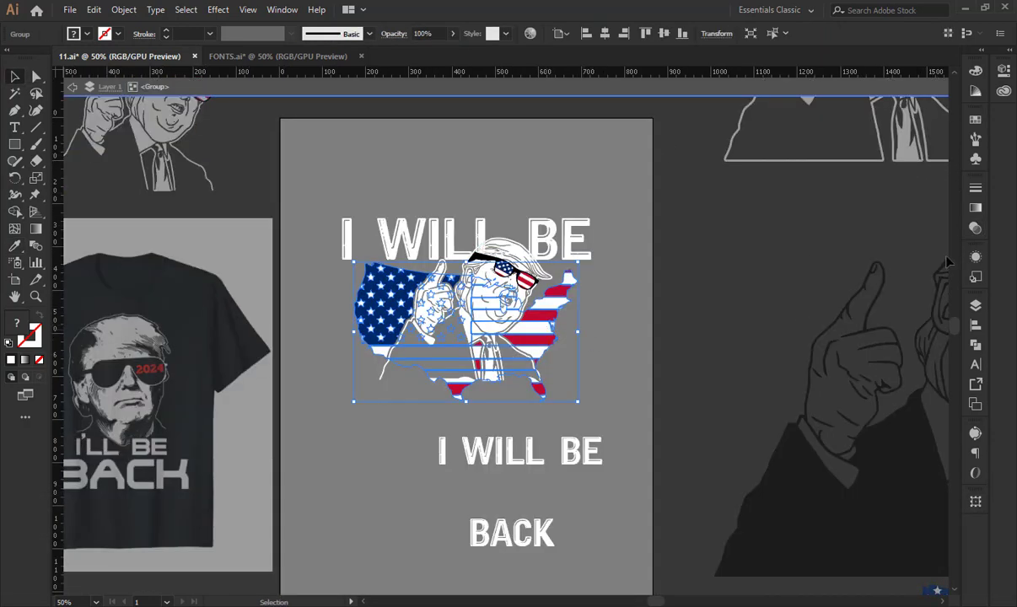
click(975, 230)
click(877, 239)
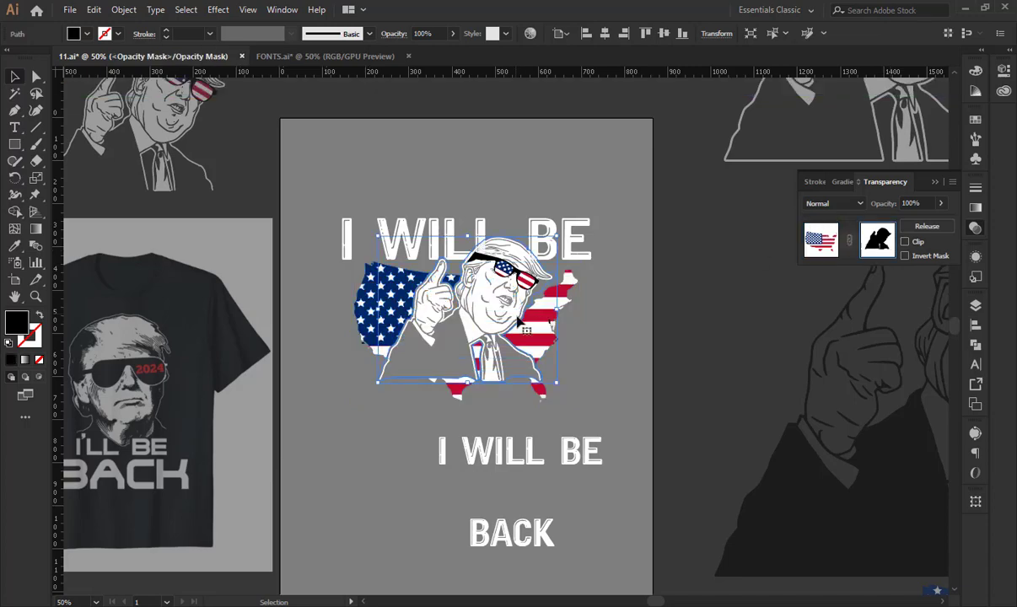
click(833, 246)
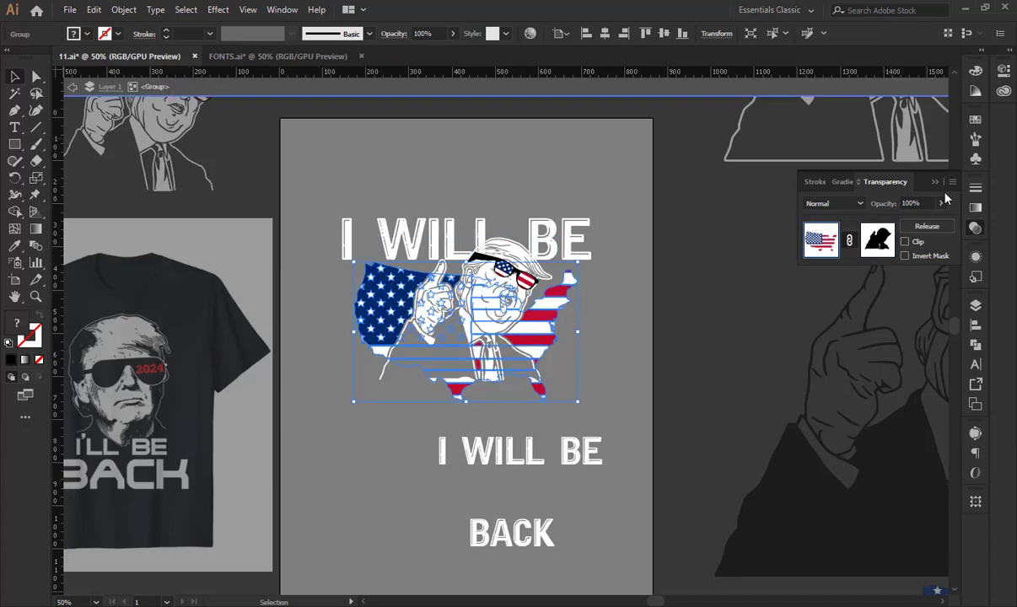
click(934, 183)
double_click(693, 231)
Offset the caricature's paths outward with round joins and cut the resulting shapes to the clipboard.
double_click(512, 279)
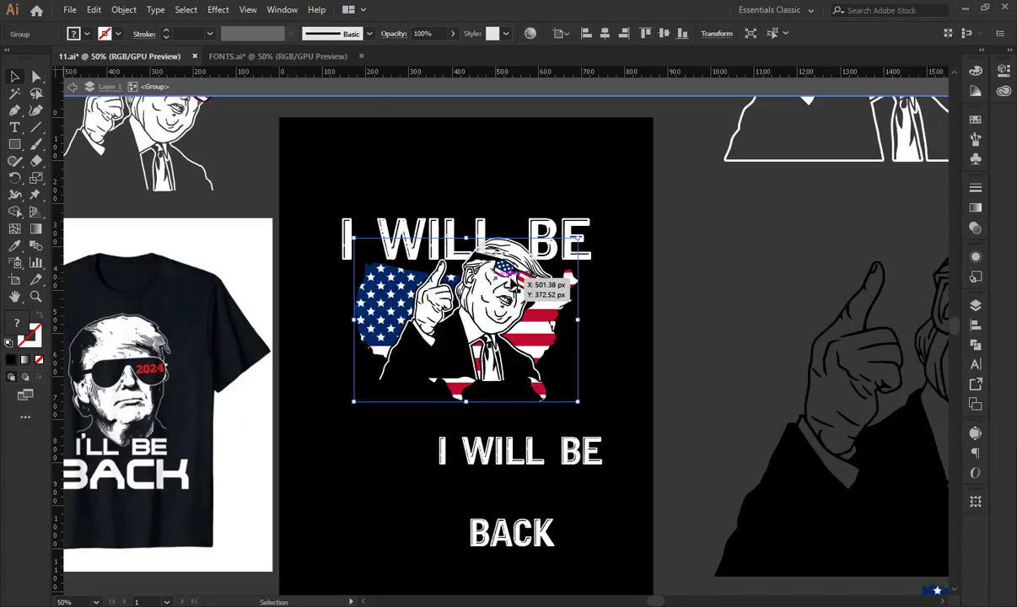
click(529, 288)
drag(530, 289, 531, 290)
click(129, 10)
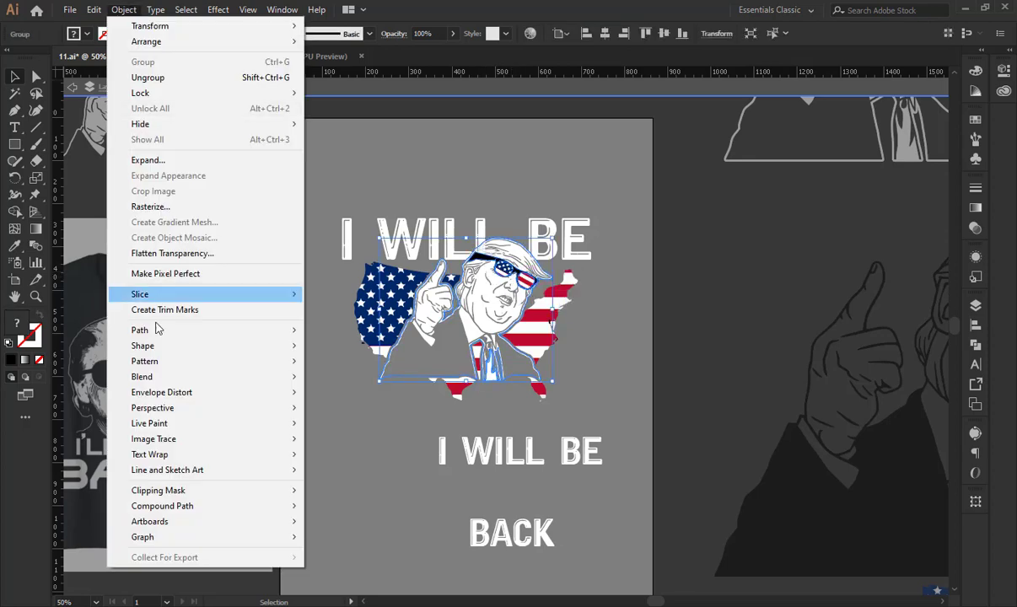
mouse_move(207, 331)
click(354, 320)
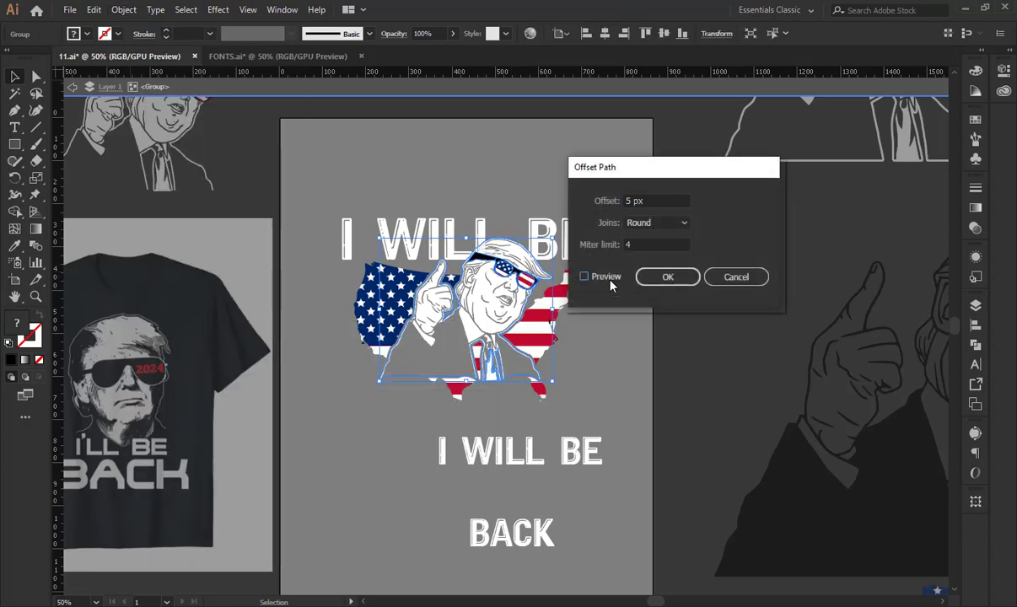
click(586, 276)
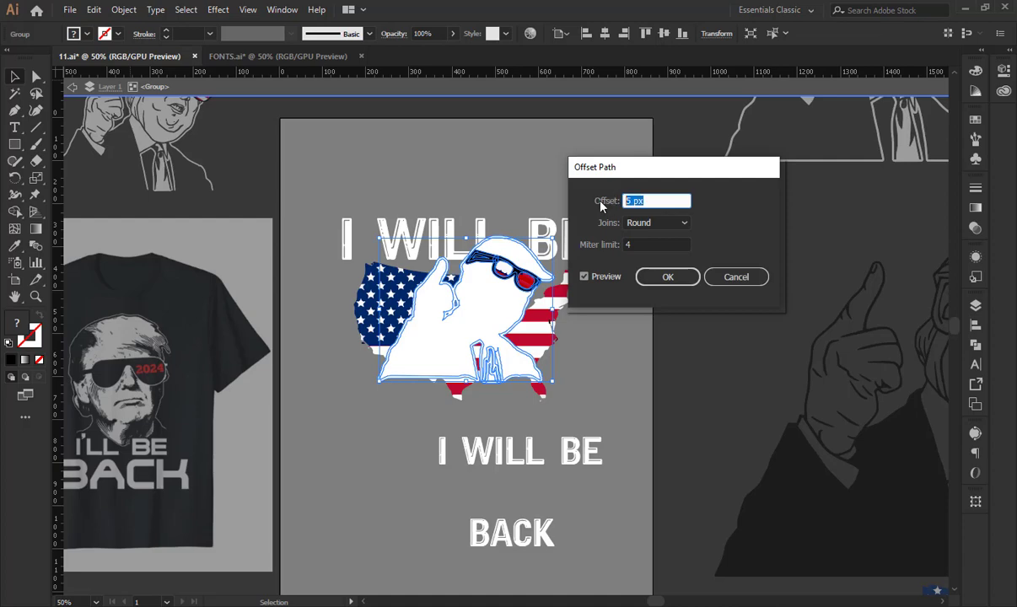
key(Up)
click(657, 282)
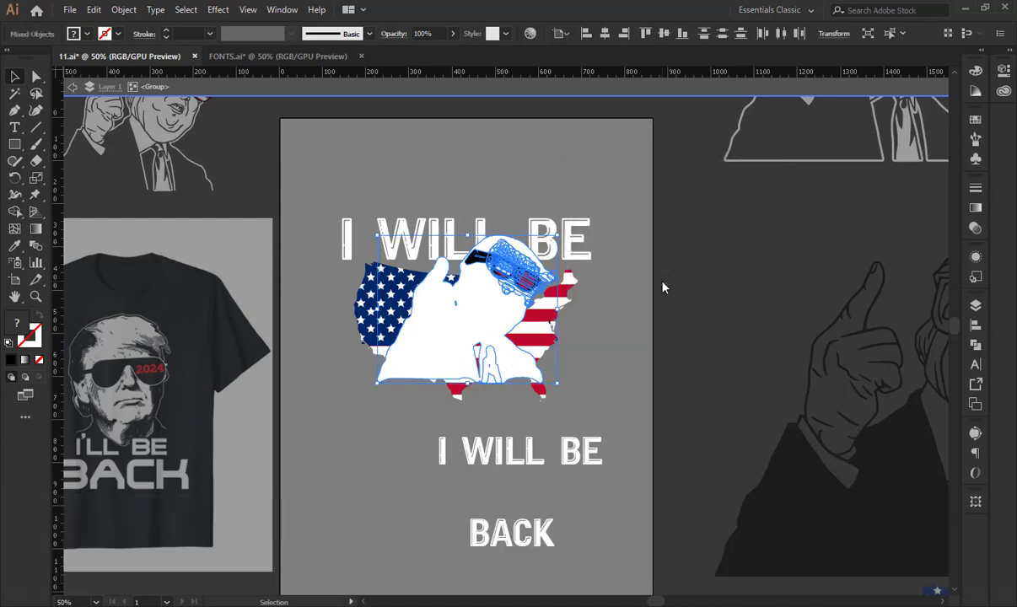
key(ctrl+x)
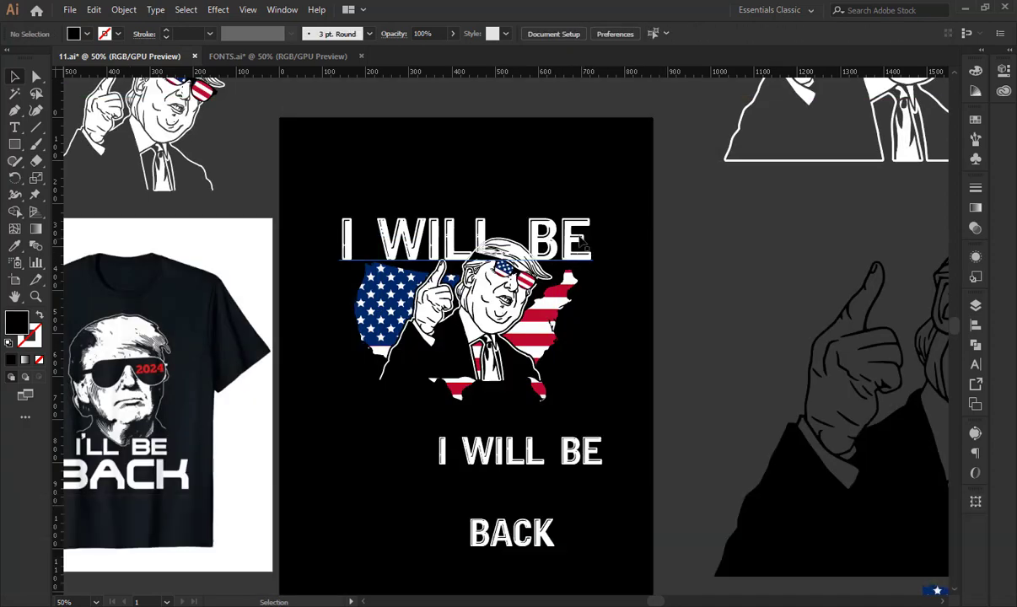
Put spare copies of the upper "I WILL BE" and "BACK" outside the artboard, and move the smaller "I WILL BE" off it.
click(576, 255)
alt+drag(570, 249, 410, 100)
click(588, 255)
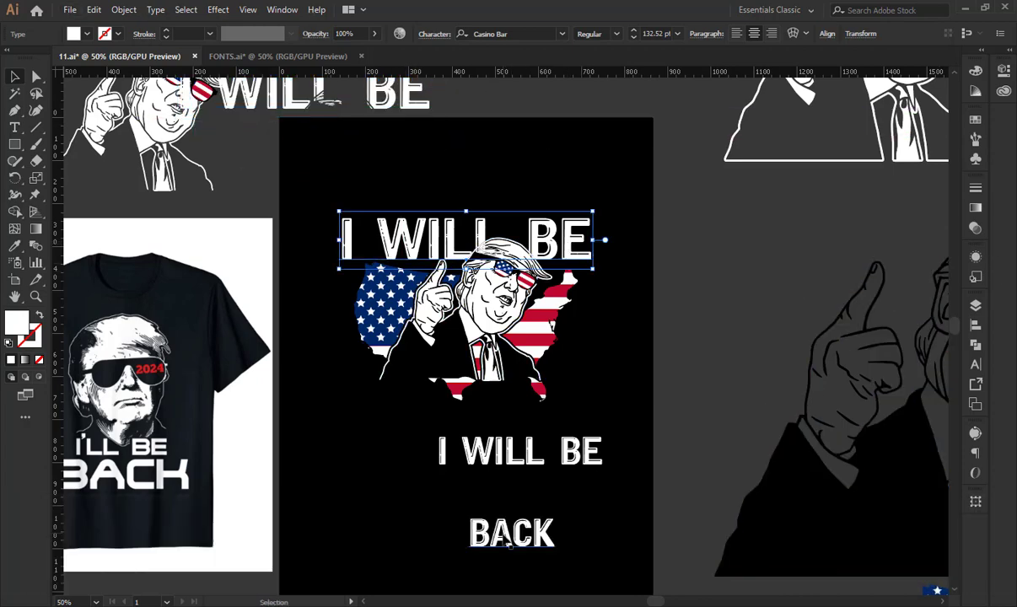
alt+drag(510, 544, 696, 328)
drag(507, 456, 786, 317)
Move the "BACK" text up to just below the flag map artwork and enlarge it.
drag(548, 537, 559, 421)
click(627, 407)
Replace the content of the upper "I WILL BE" text's opacity mask with the cut offset shapes, filled black.
click(543, 241)
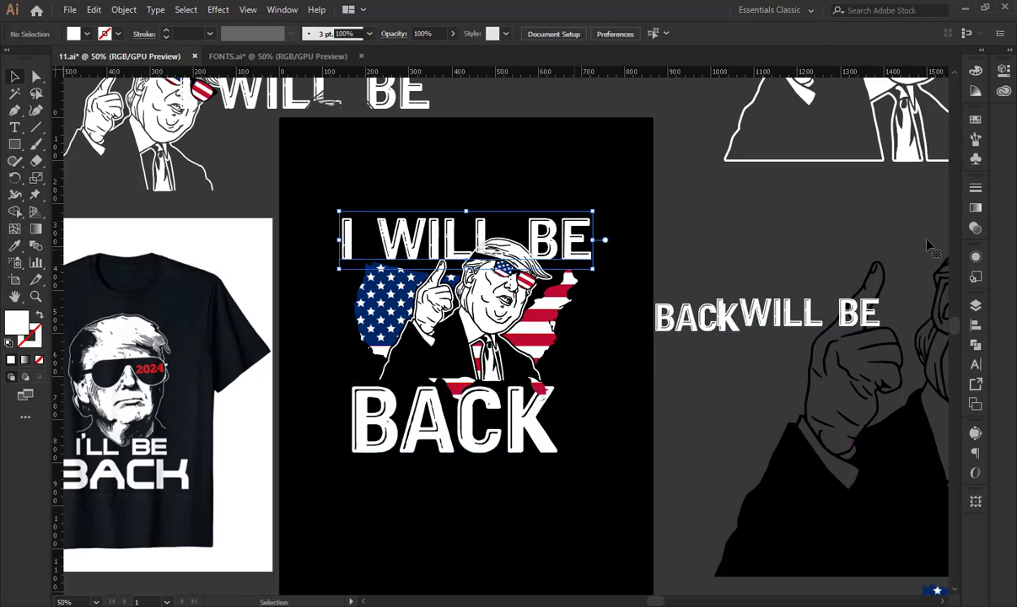
click(976, 229)
double_click(853, 229)
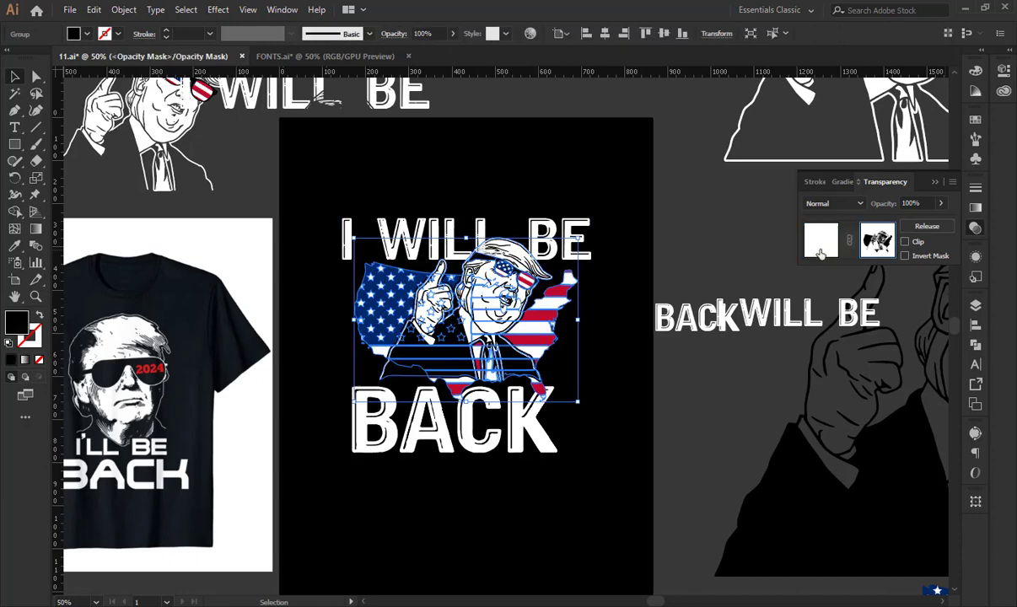
key(Delete)
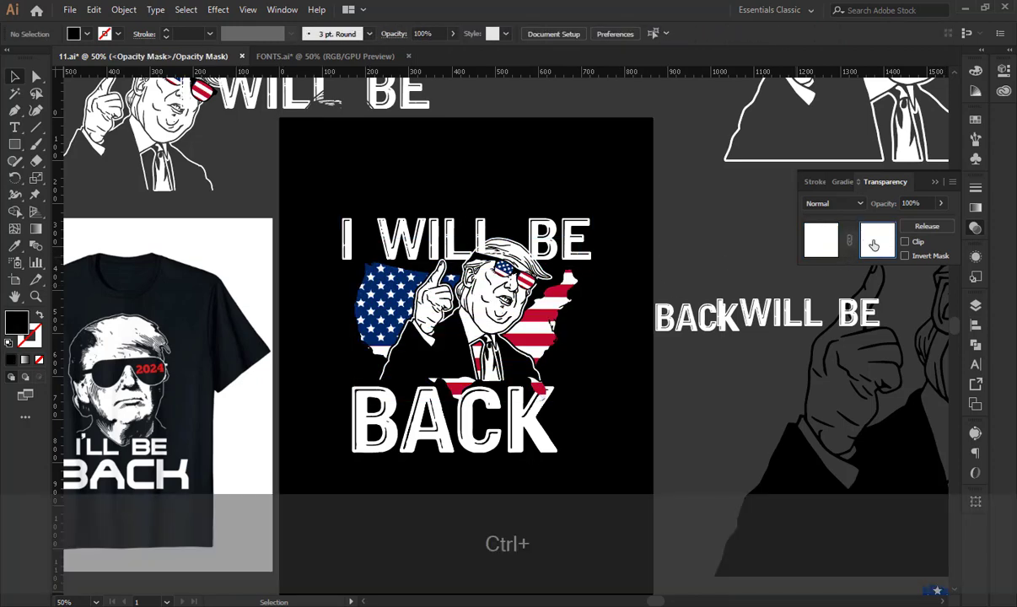
key(ctrl+f)
click(14, 245)
click(489, 169)
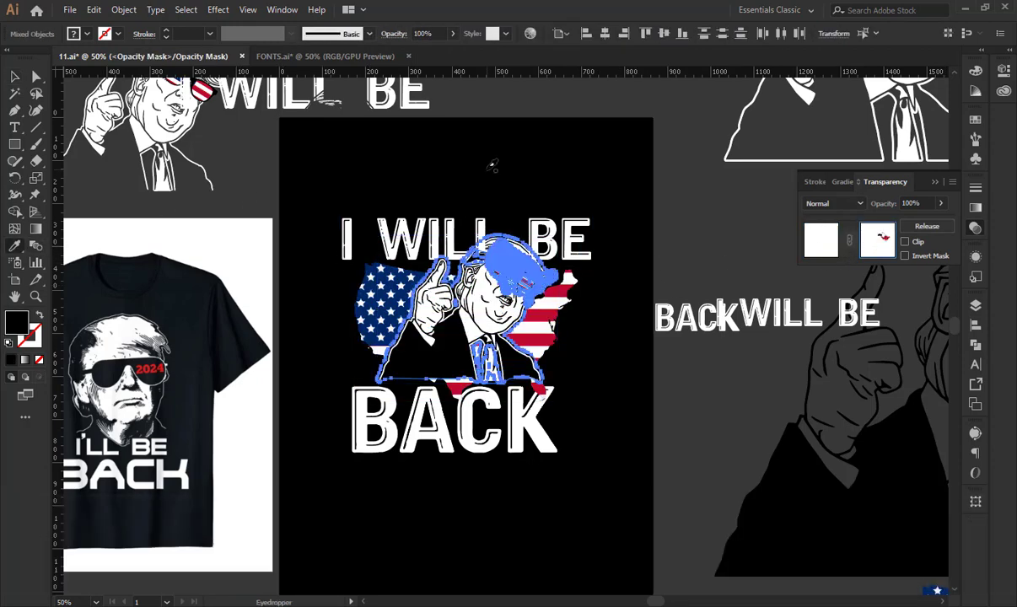
click(821, 240)
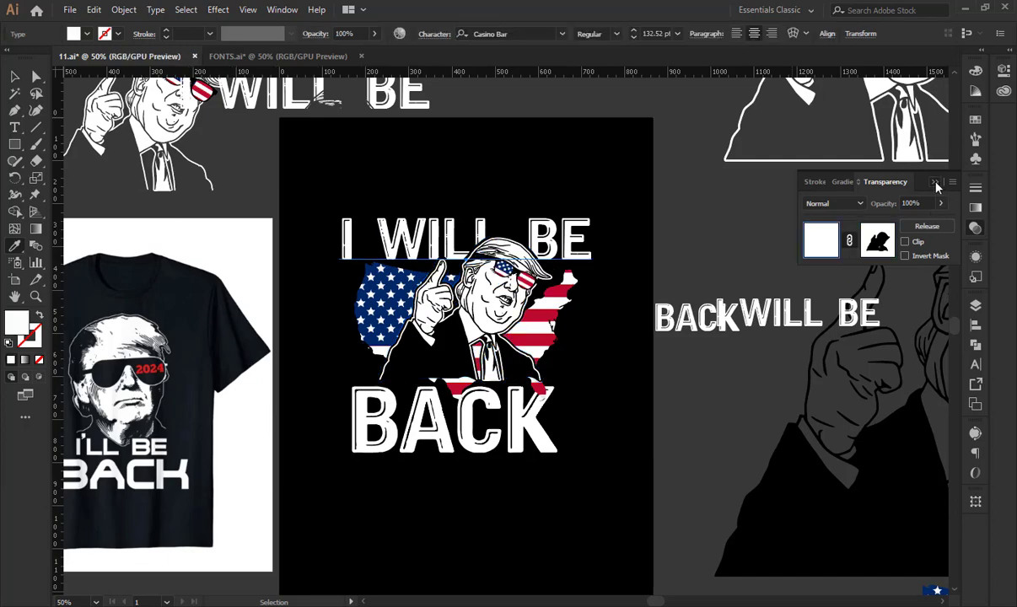
click(935, 183)
click(14, 76)
click(512, 195)
Enlarge the "BACK" text slightly and centre it horizontally with the artwork and the upper text.
key(space)
drag(513, 193, 519, 181)
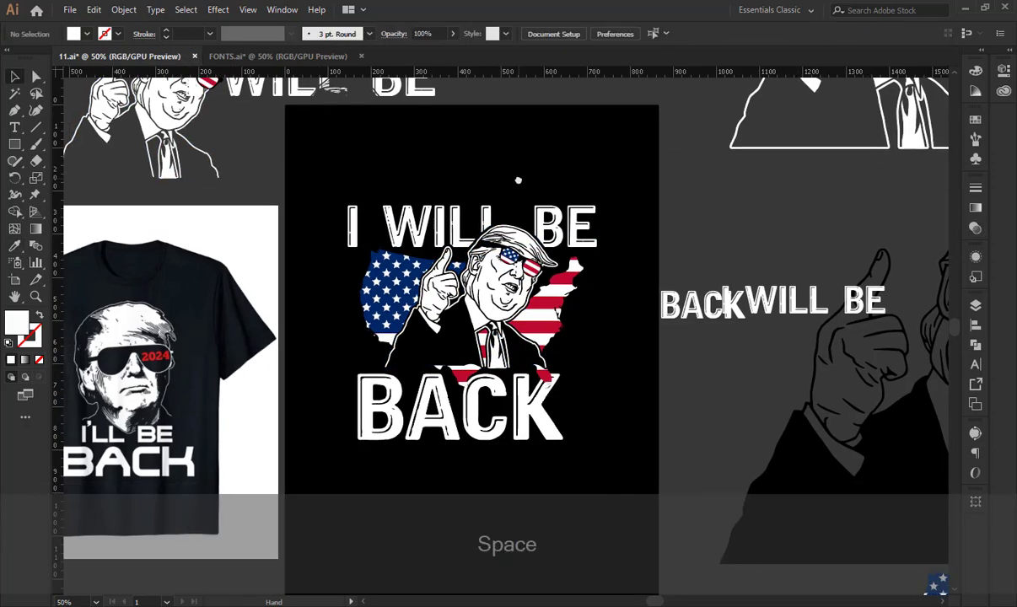
click(537, 425)
drag(564, 409, 545, 424)
drag(422, 163, 542, 434)
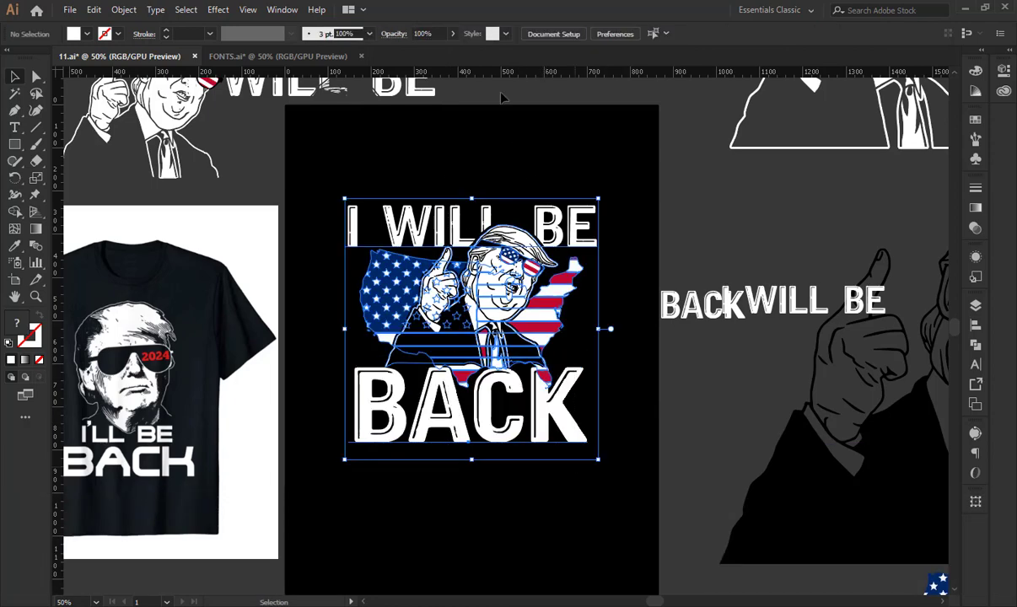
click(473, 33)
click(497, 160)
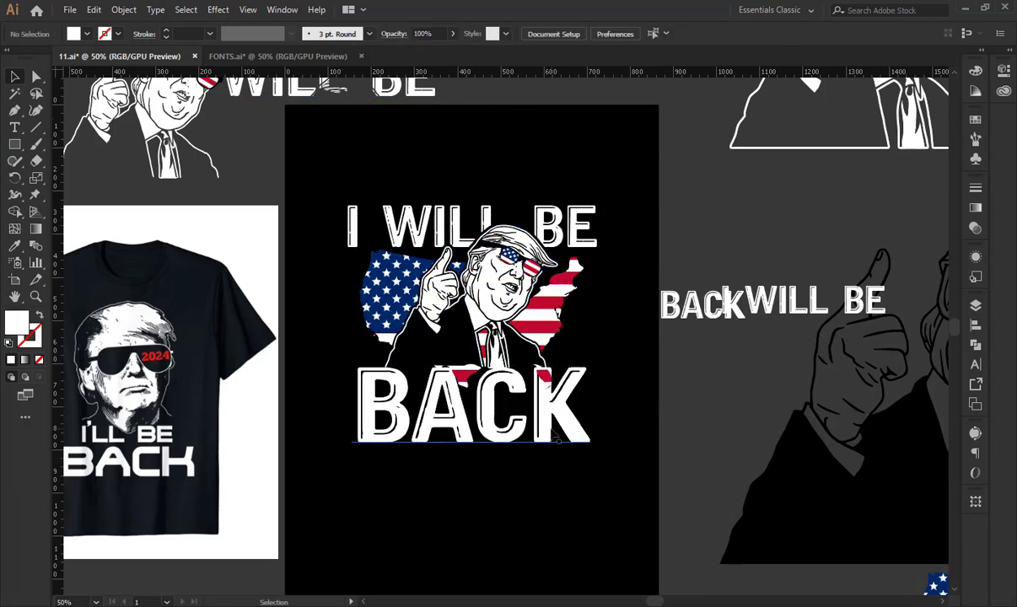
Bring the "BACK" text in front of the caricature and flag map artwork.
key(ctrl+x)
key(ctrl+f)
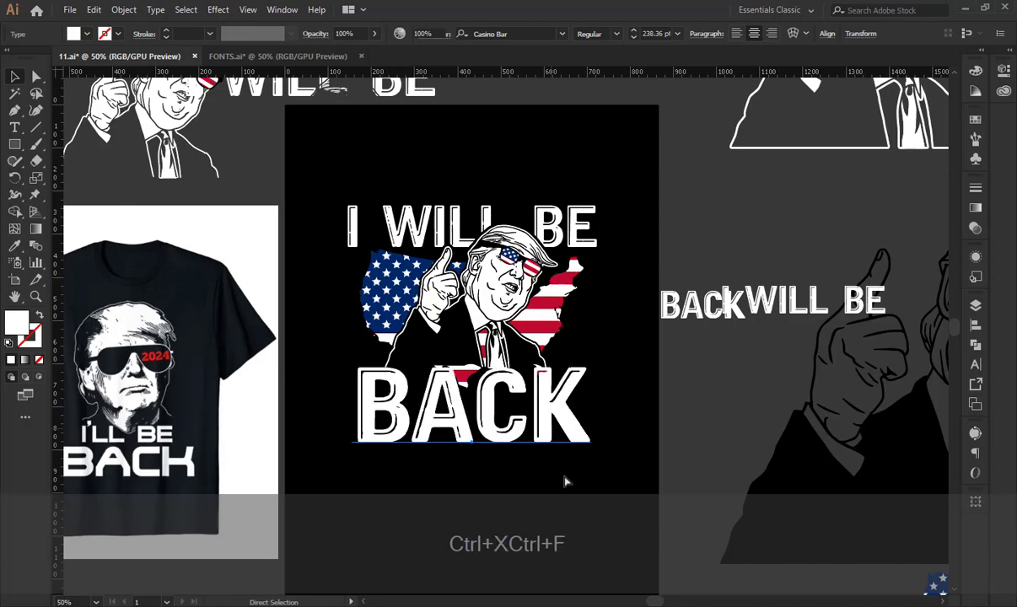
click(592, 491)
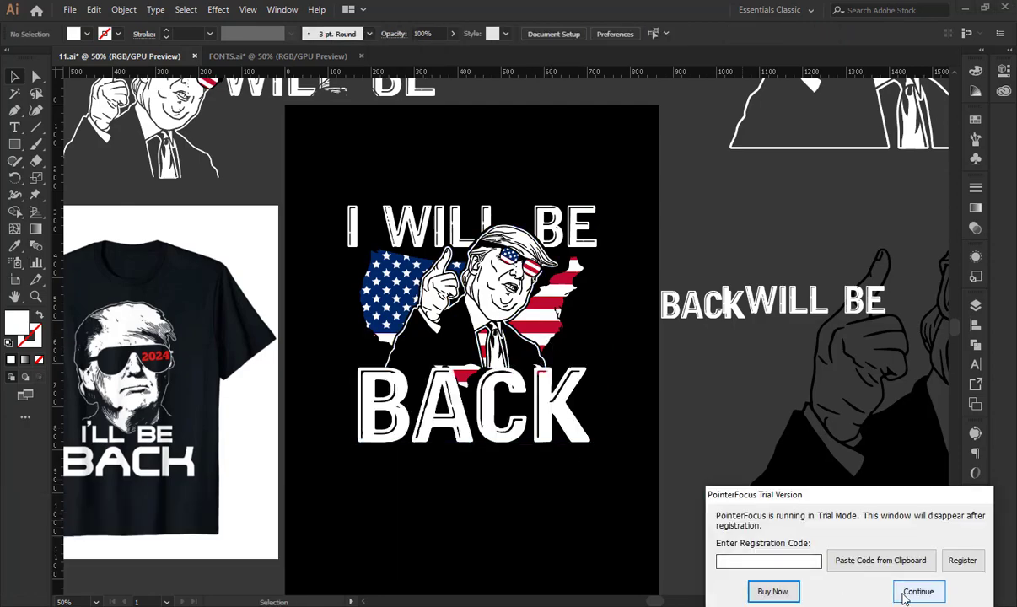
click(917, 591)
Bring the caricature and flag map artwork in front of the "BACK" text.
click(527, 327)
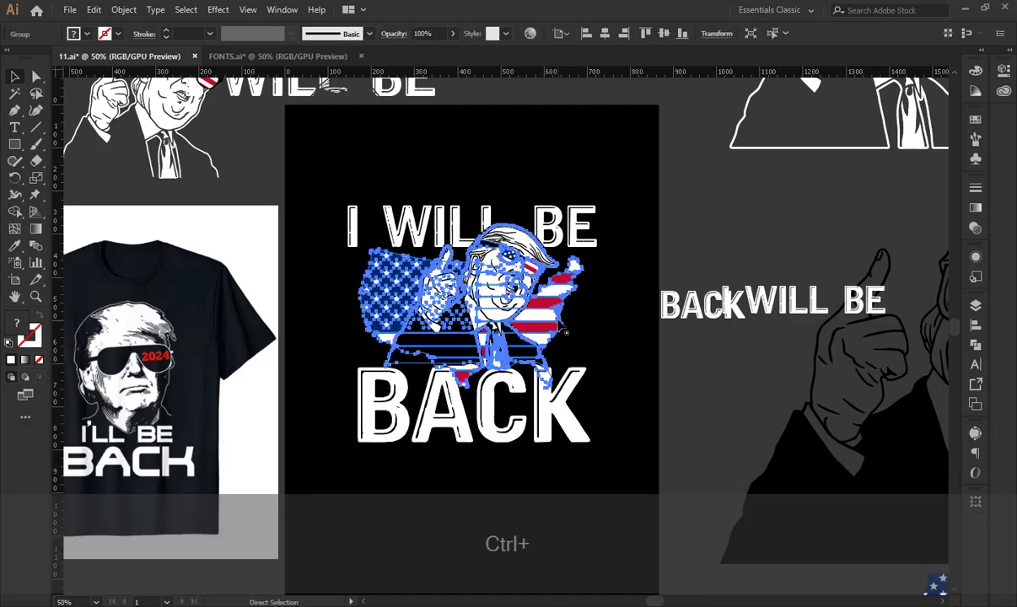
key(ctrl+x)
key(ctrl+f)
click(623, 317)
Add an opacity mask with Clip off to the "BACK" text, containing a black-filled copy of the caricature and flag map artwork.
click(547, 380)
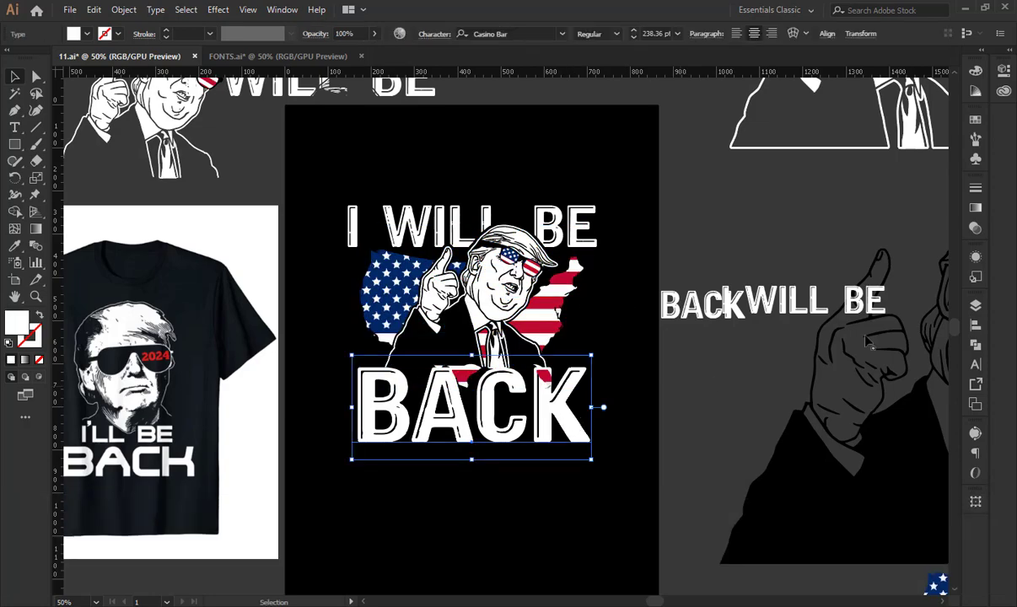
click(976, 227)
click(926, 226)
click(904, 241)
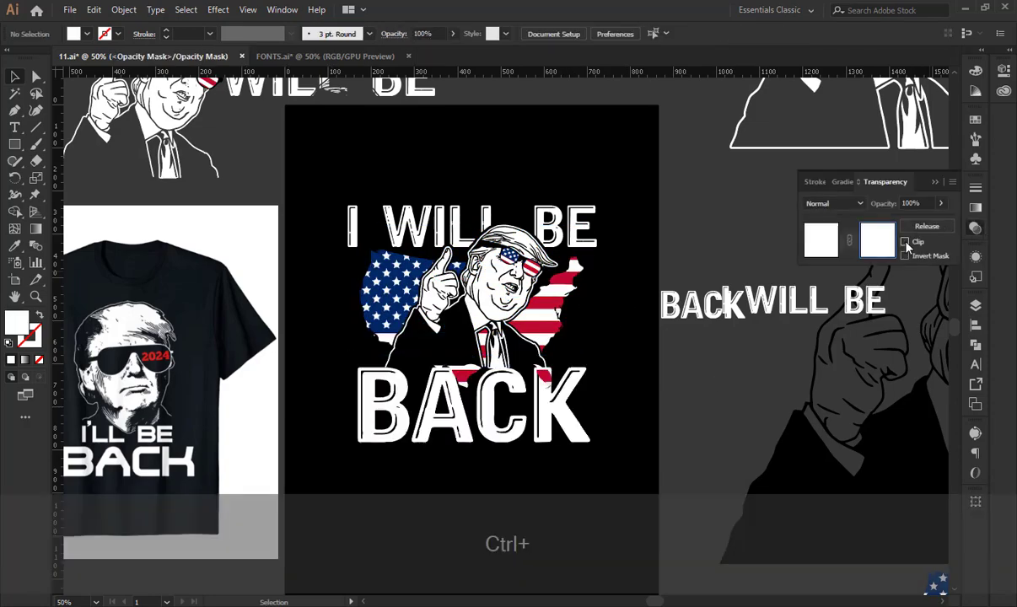
key(ctrl+f)
click(15, 246)
click(480, 154)
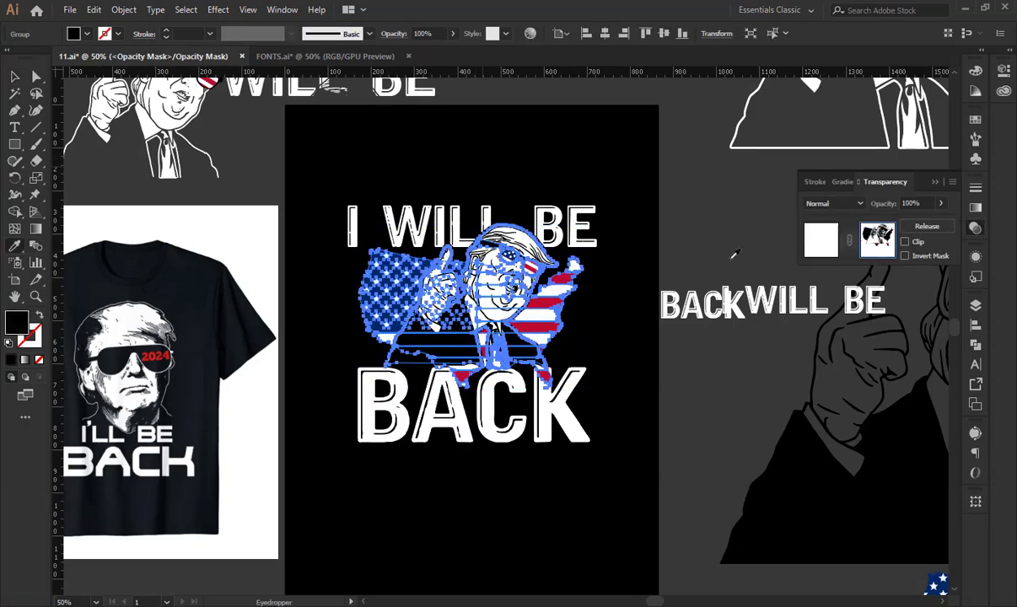
click(827, 249)
click(936, 180)
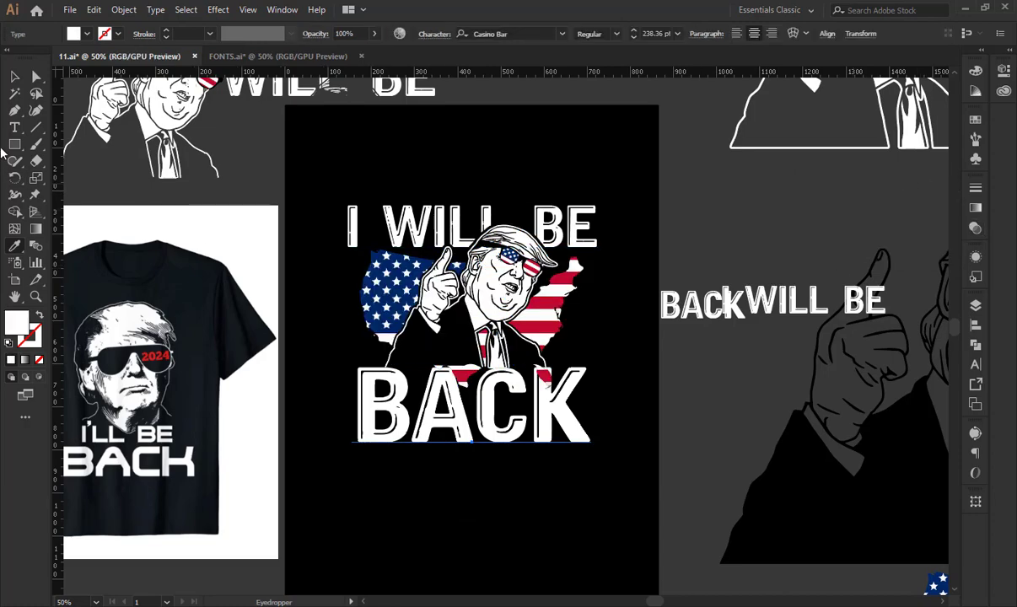
click(17, 78)
click(582, 403)
drag(582, 403, 603, 429)
key(ctrl+z)
key(ctrl+z)
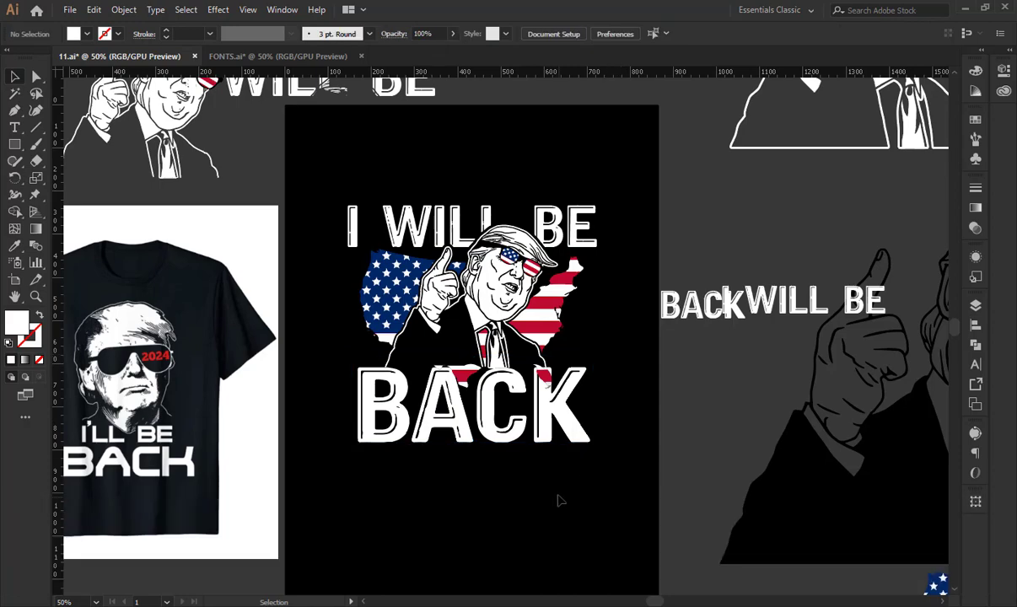
key(space)
drag(488, 510, 483, 489)
click(402, 216)
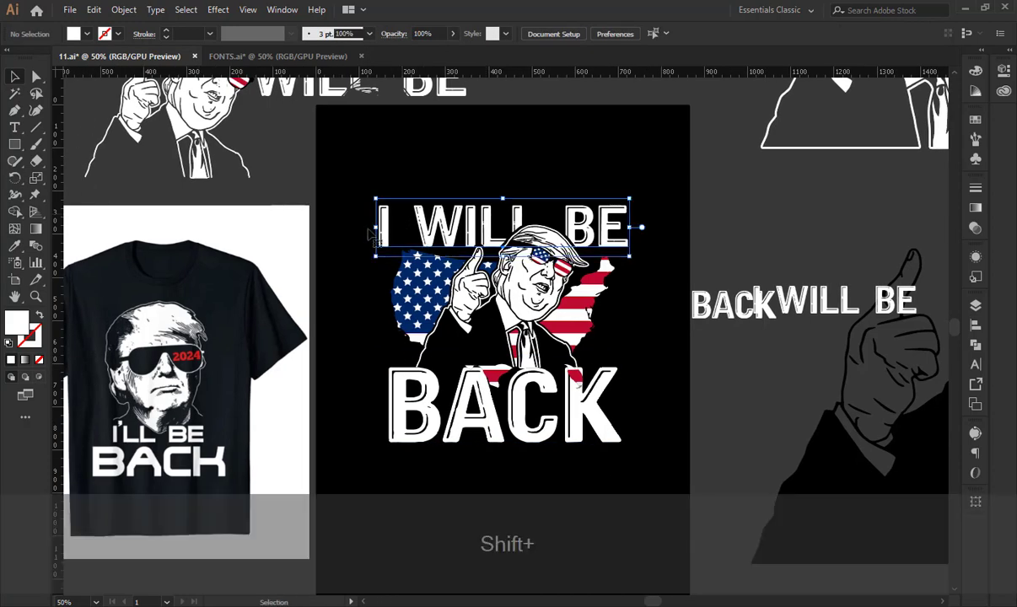
drag(375, 226, 387, 231)
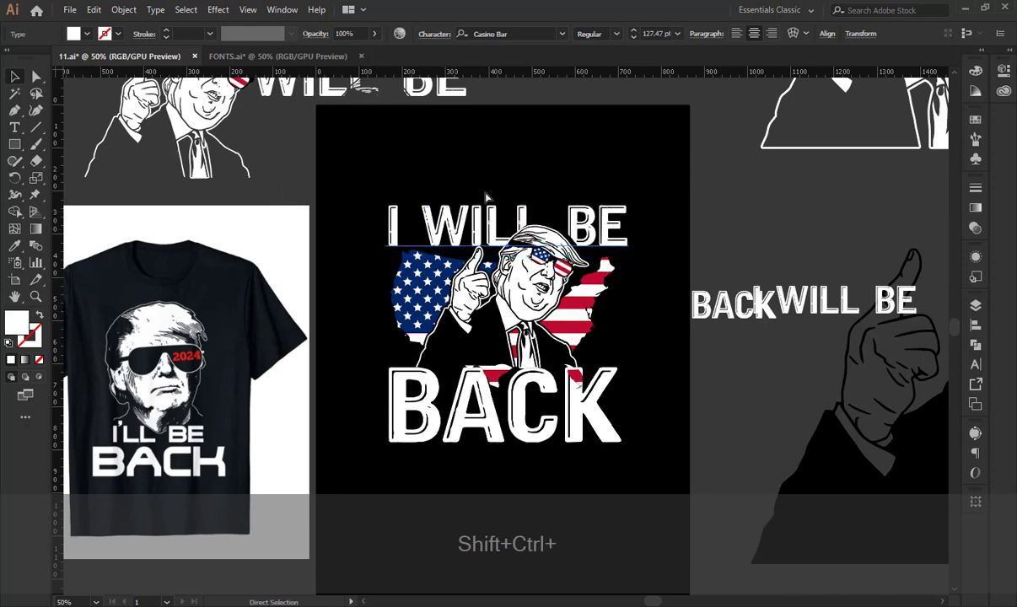
key(ctrl+shift+z)
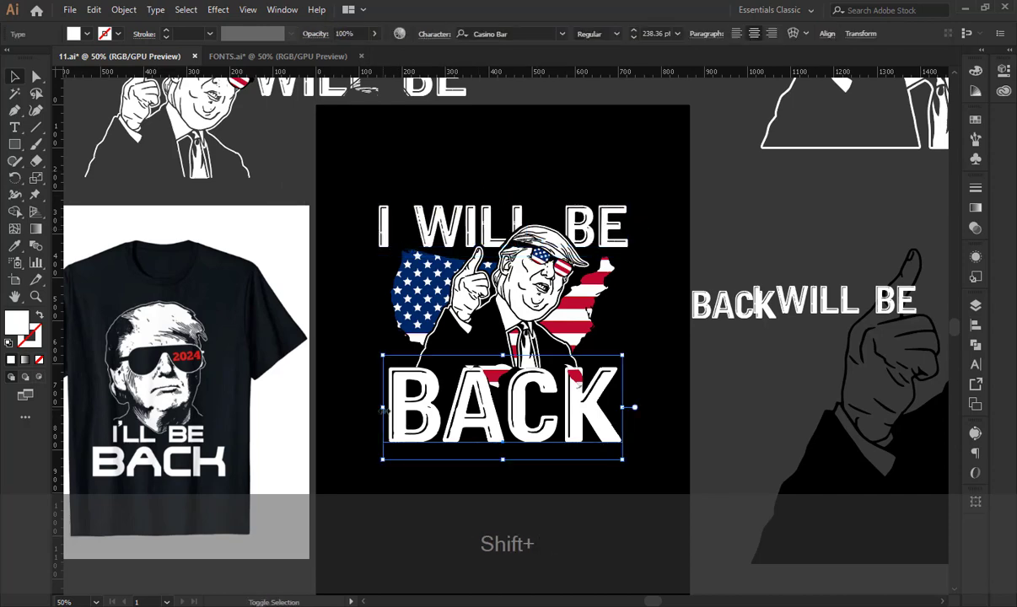
Enlarge the "BACK" text to about 260 pt so that it spans the width of the "I WILL BE" line.
drag(382, 408, 374, 407)
click(627, 408)
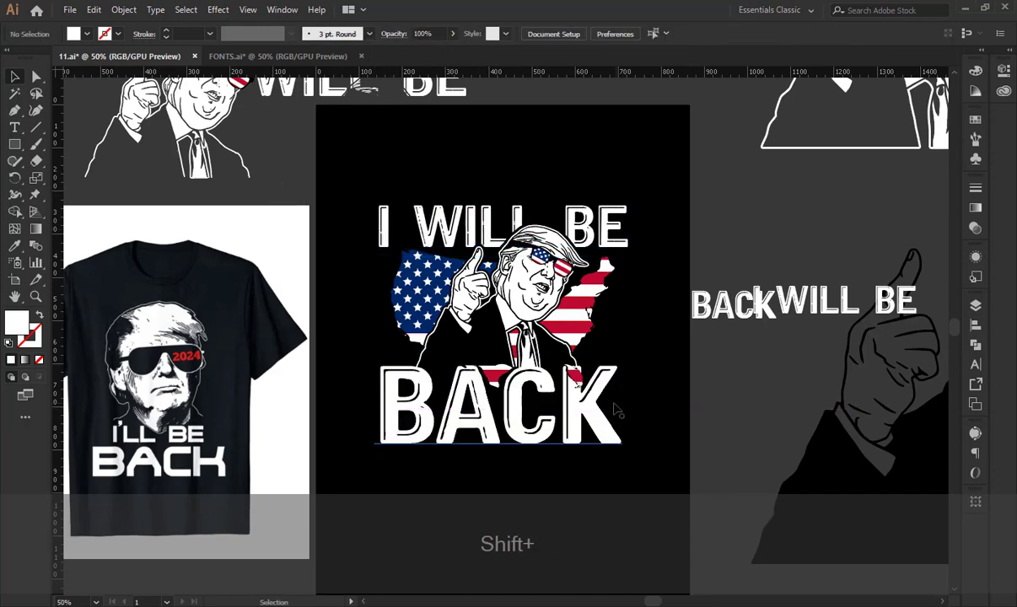
click(617, 413)
drag(622, 407, 595, 401)
click(657, 368)
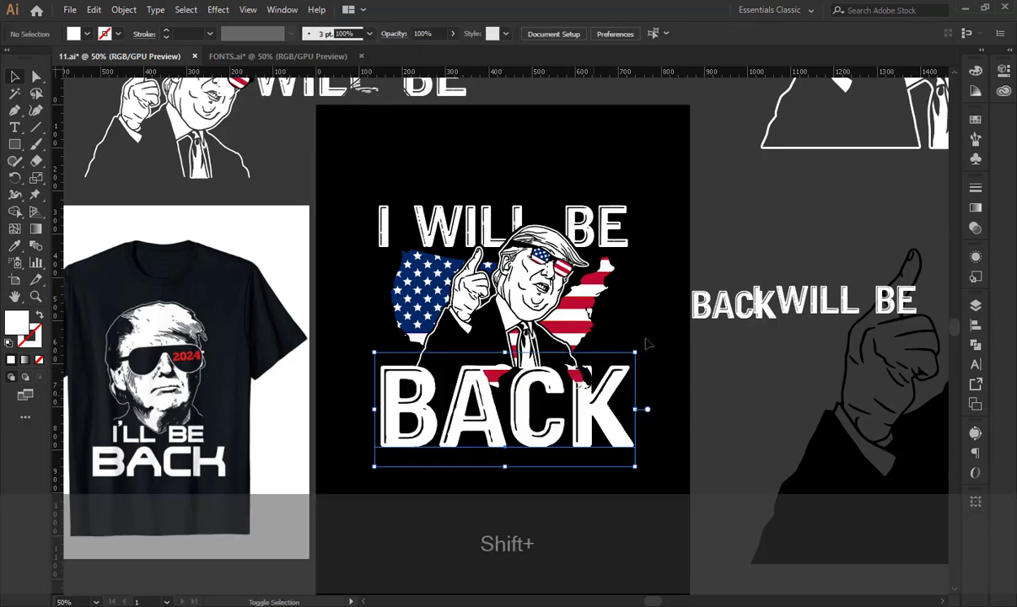
drag(652, 371, 647, 335)
click(672, 290)
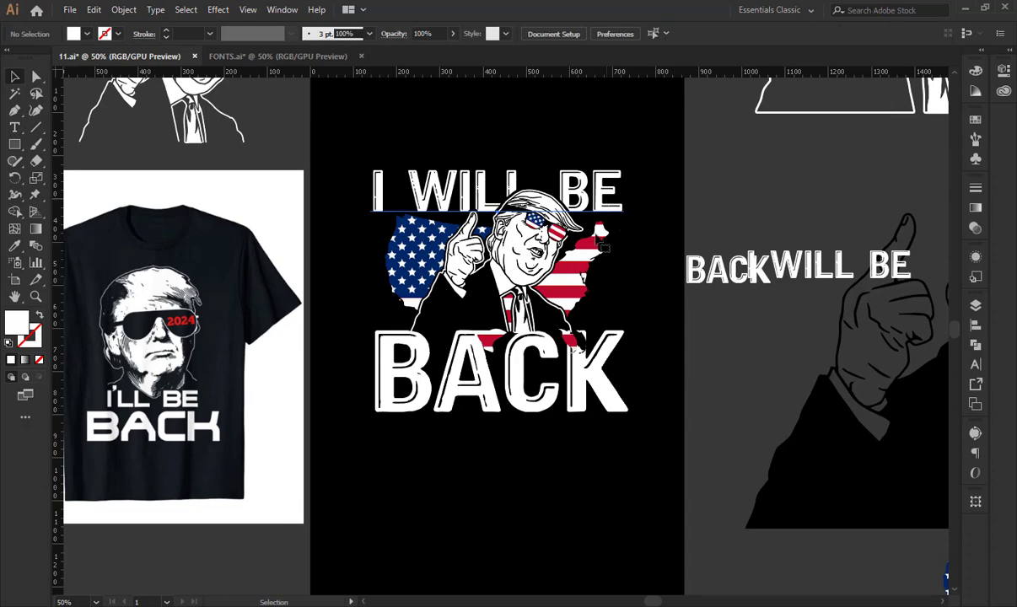
Replace the contents of the "BACK" text's opacity mask with the copied caricature and flag map artwork pasted in place.
click(588, 387)
click(974, 228)
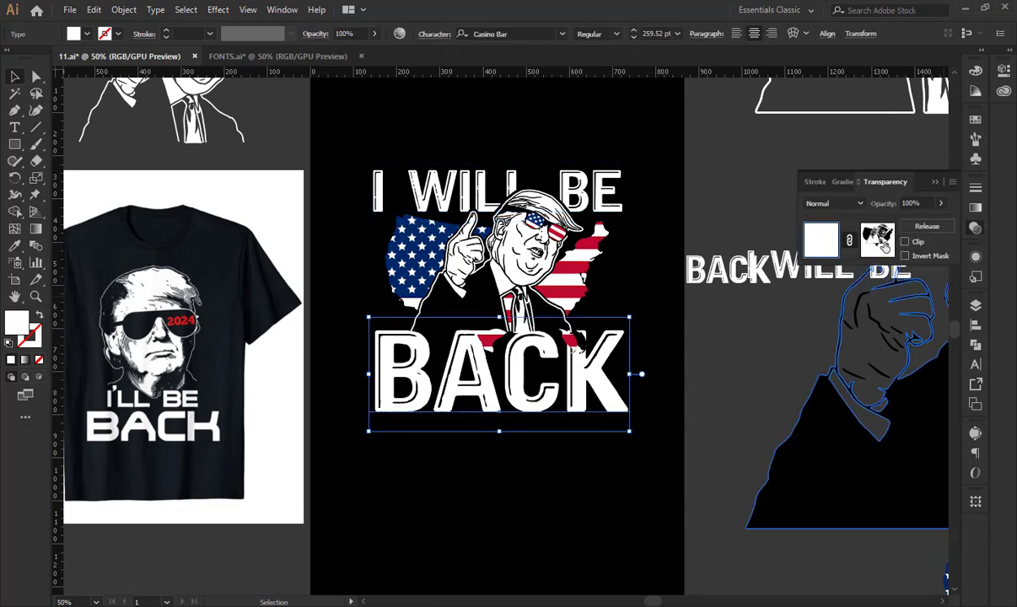
click(878, 241)
key(Delete)
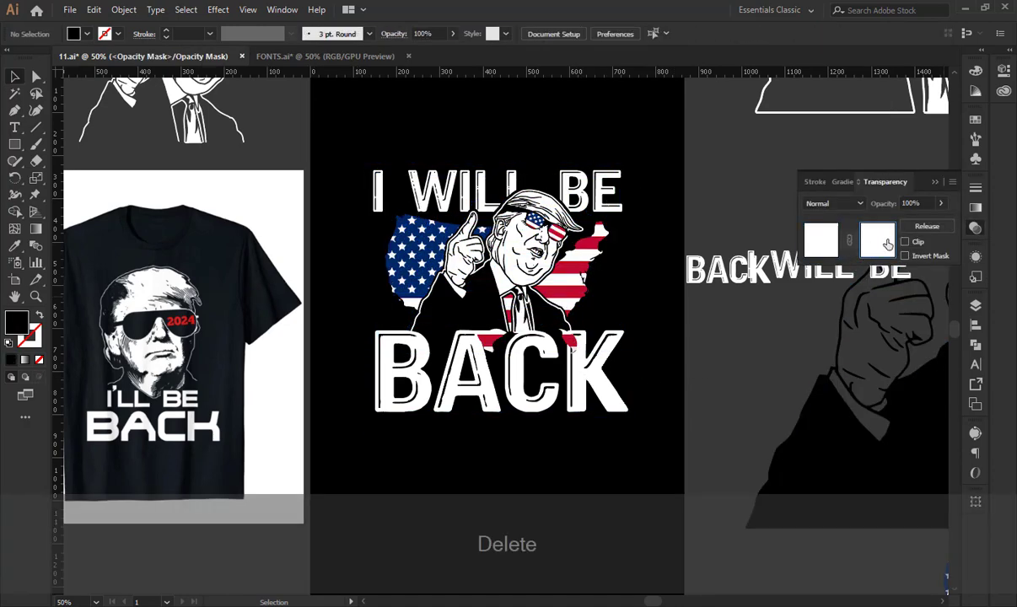
key(ctrl+f)
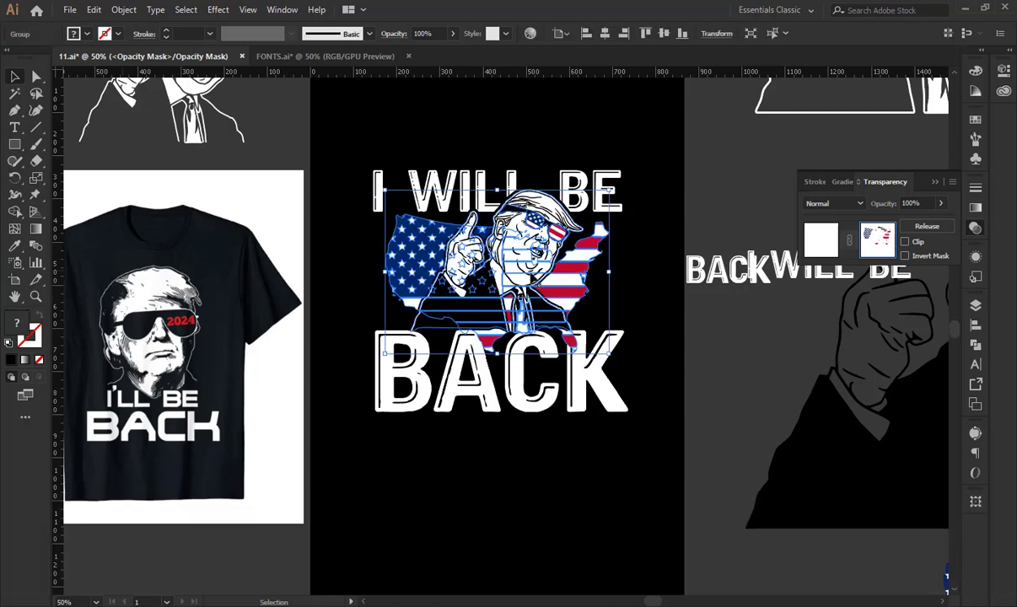
click(829, 238)
click(634, 240)
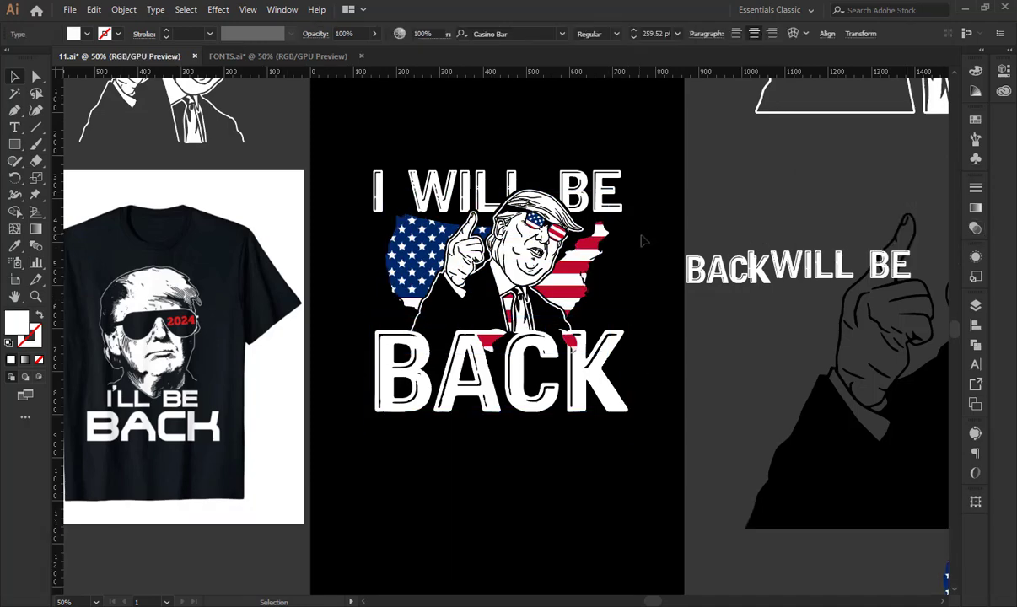
Group both text lines with the caricature and flag map artwork, and clear the selection.
drag(504, 186, 514, 213)
drag(378, 170, 604, 443)
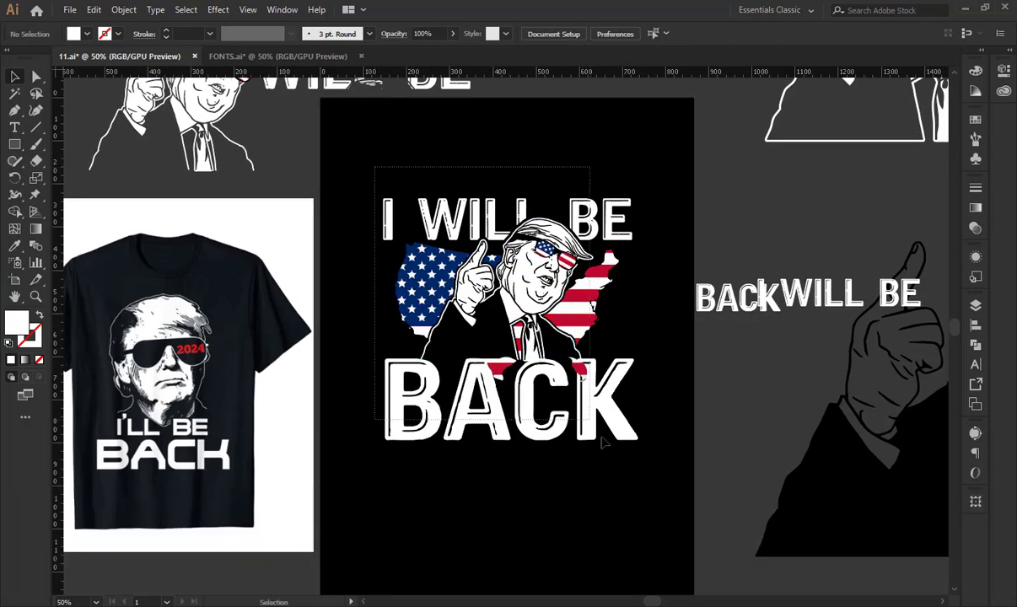
drag(634, 487, 638, 492)
key(ctrl+g)
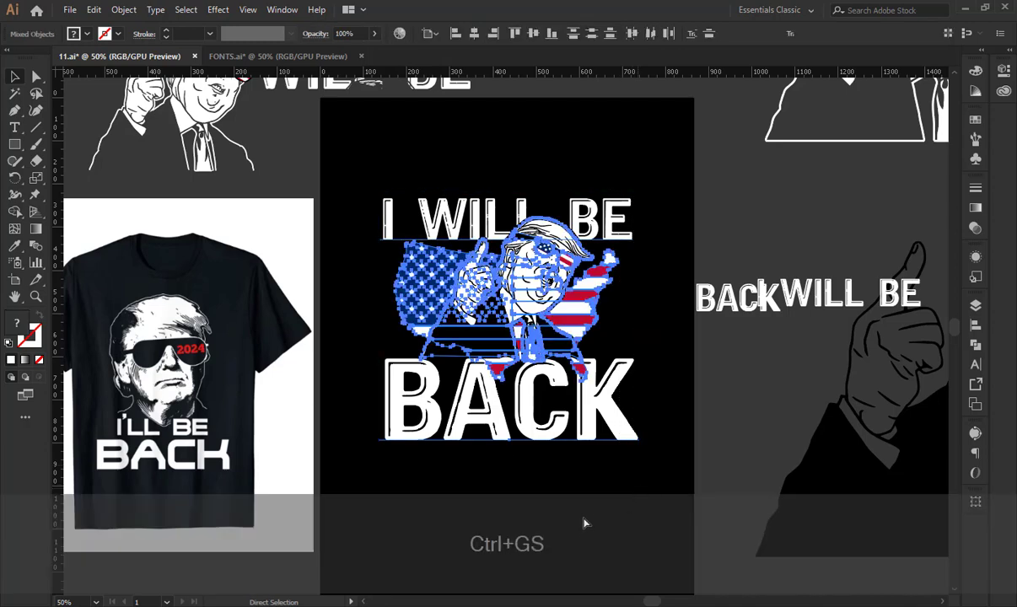
click(484, 491)
Switch to the "Hello Everyone" Word document and write "Thank you :)" on page 3, past the "Put your design on mockup" heading.
key(F9)
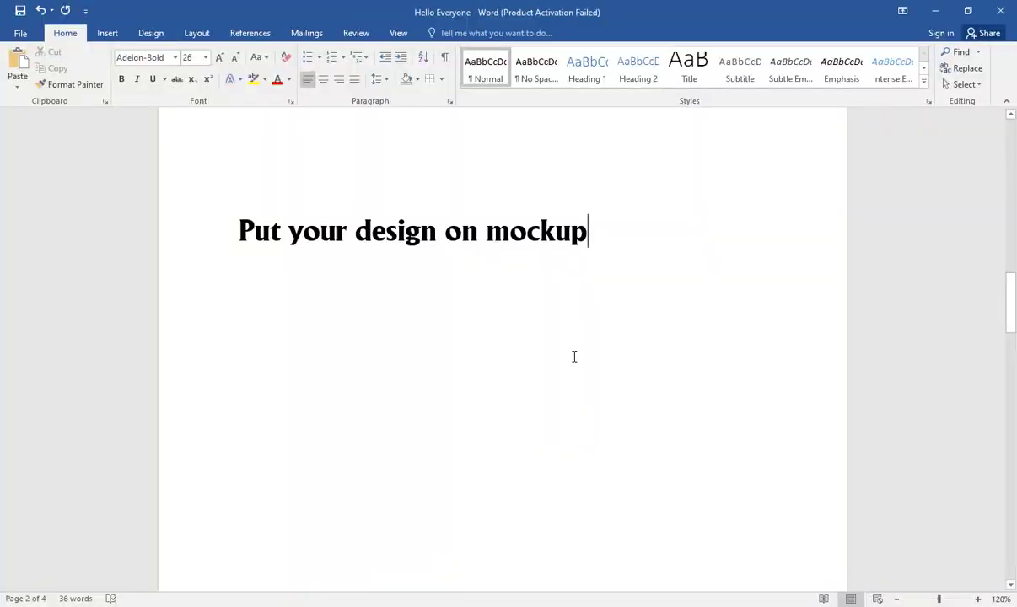
drag(590, 227, 223, 229)
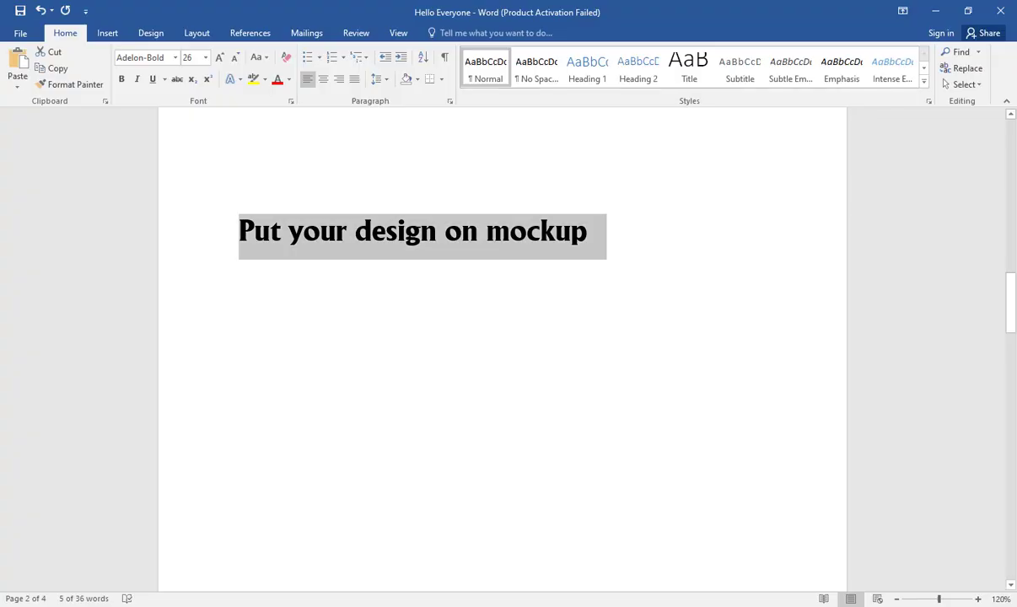
scroll(680, 417, down, 10)
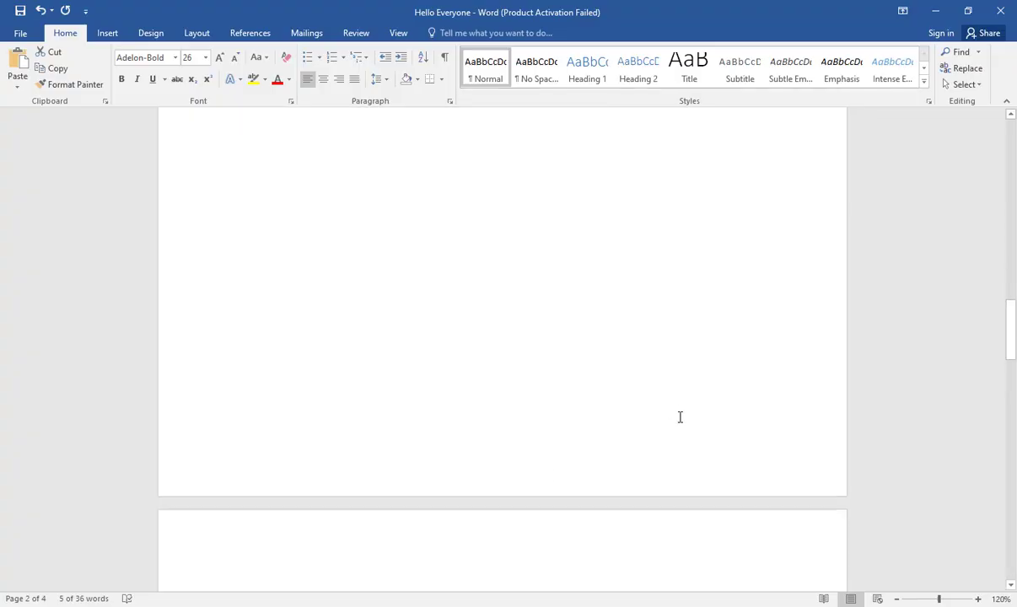
scroll(680, 416, down, 10)
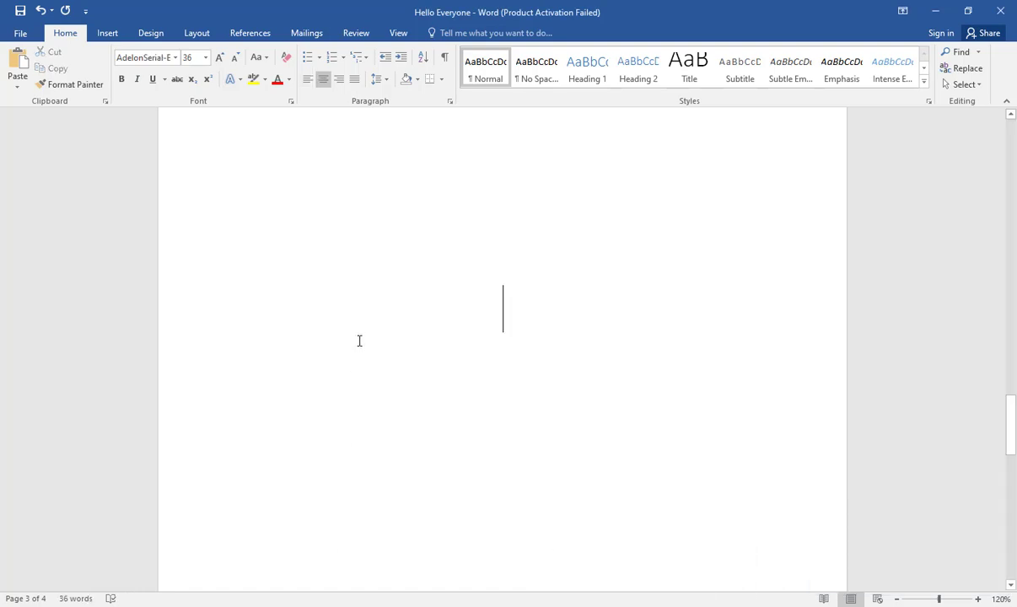
text(Than)
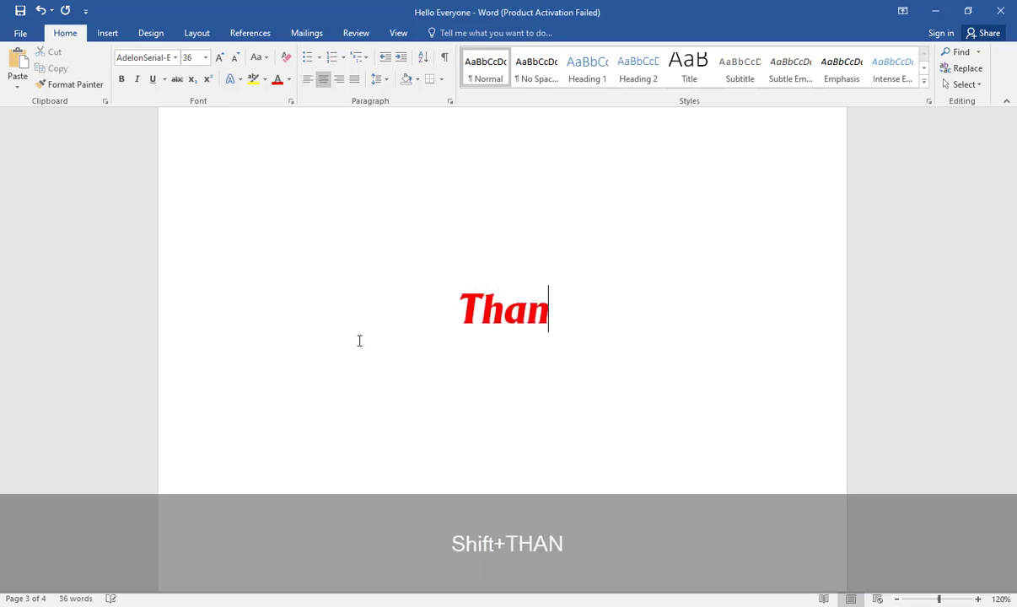
text(k you :))
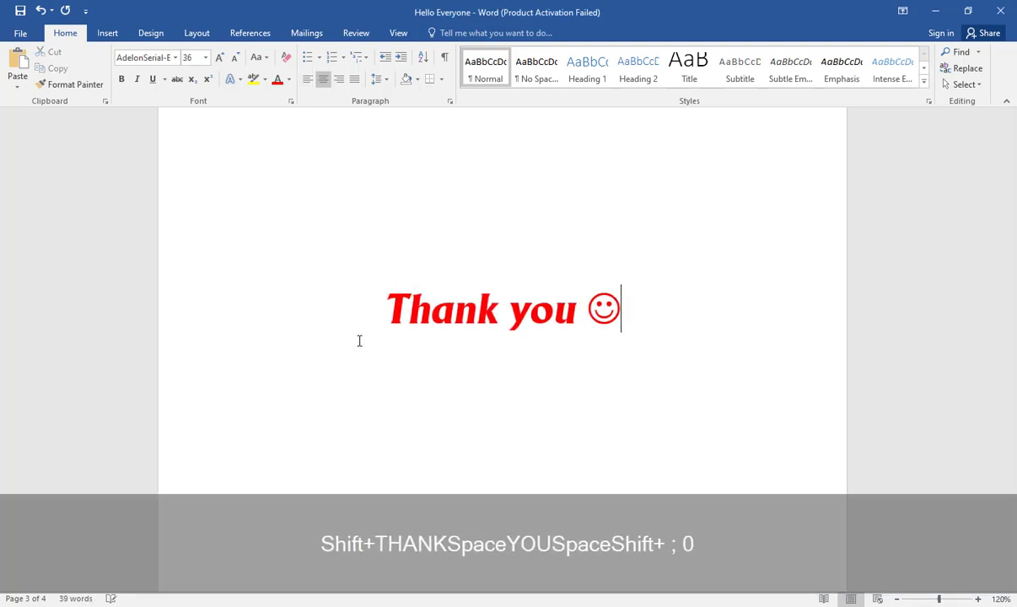